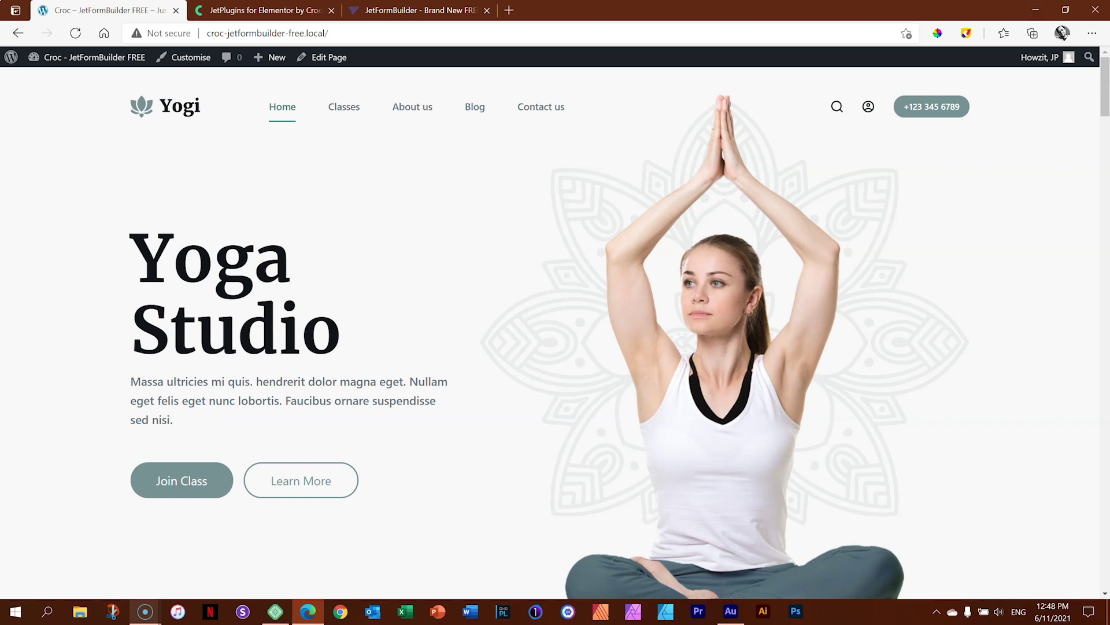
Browse the Jet plugins in Crocoblock's Products mega-menu, then switch to the JetFormBuilder site.
click(260, 9)
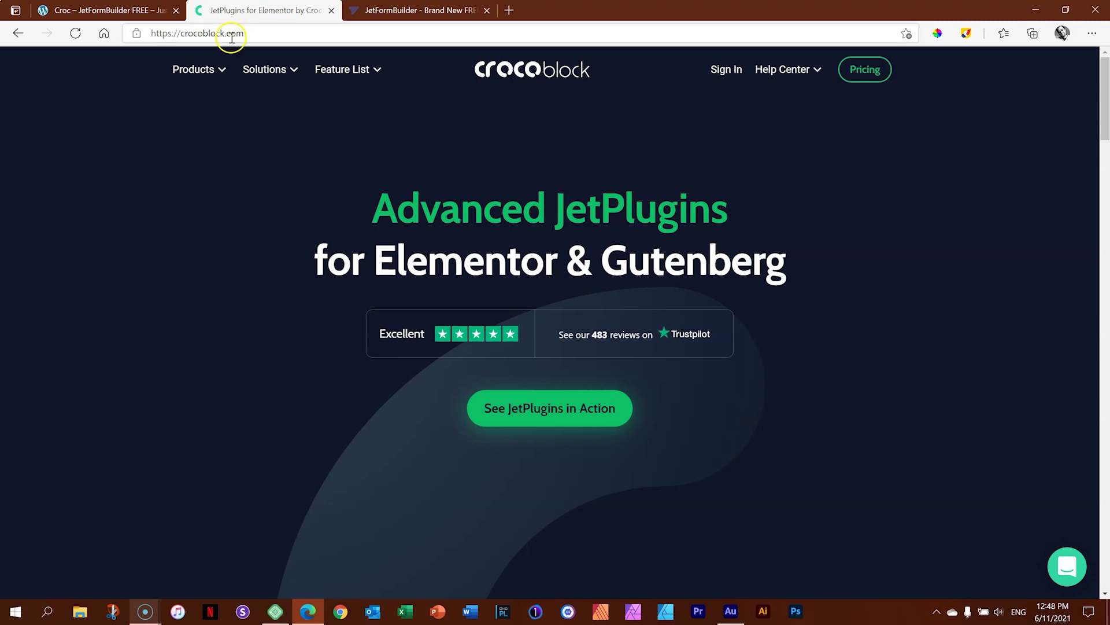
mouse_move(226, 69)
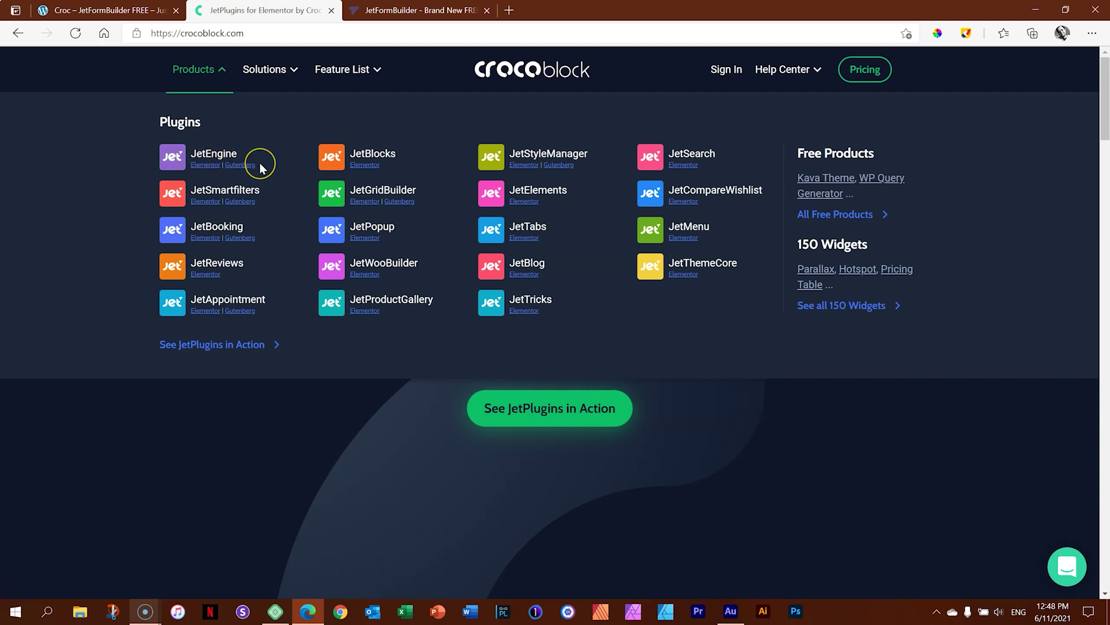
click(245, 149)
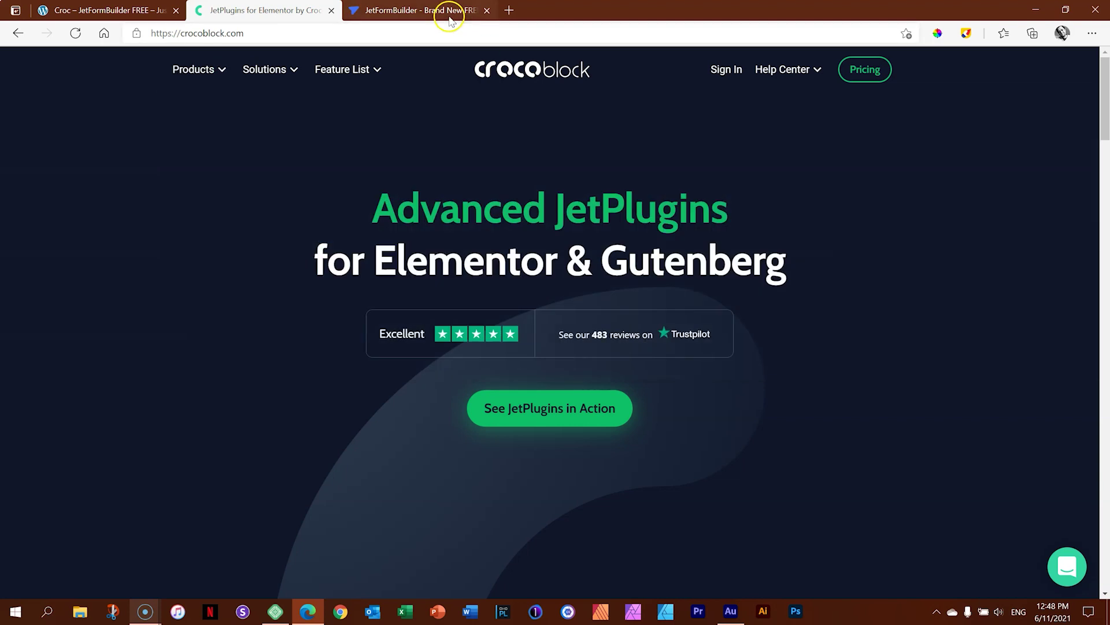
click(450, 16)
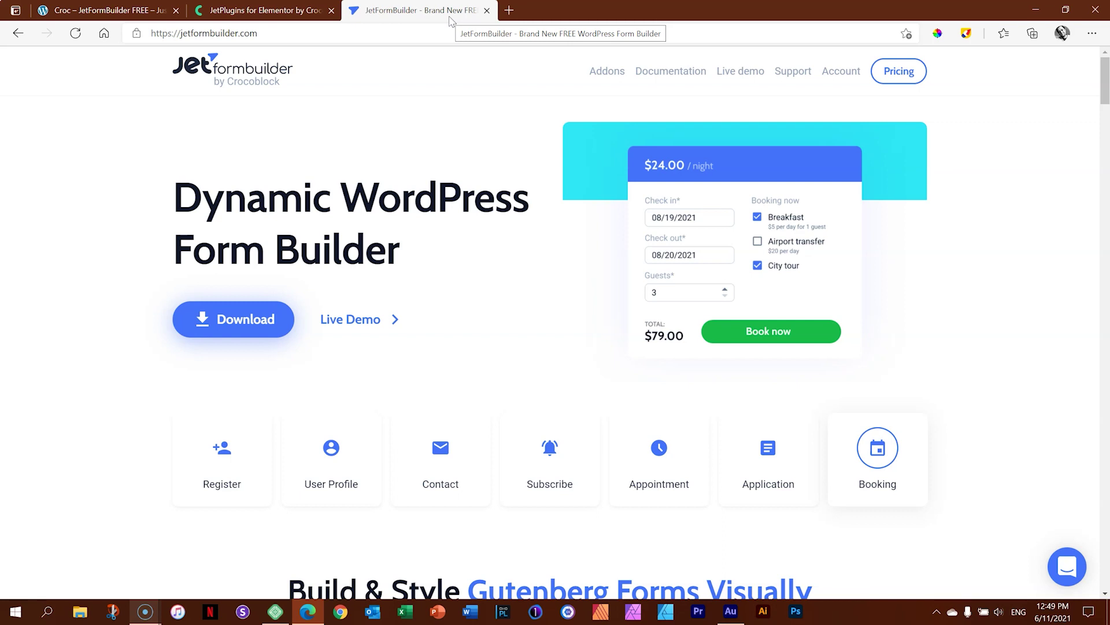
scroll(485, 199, down, 5)
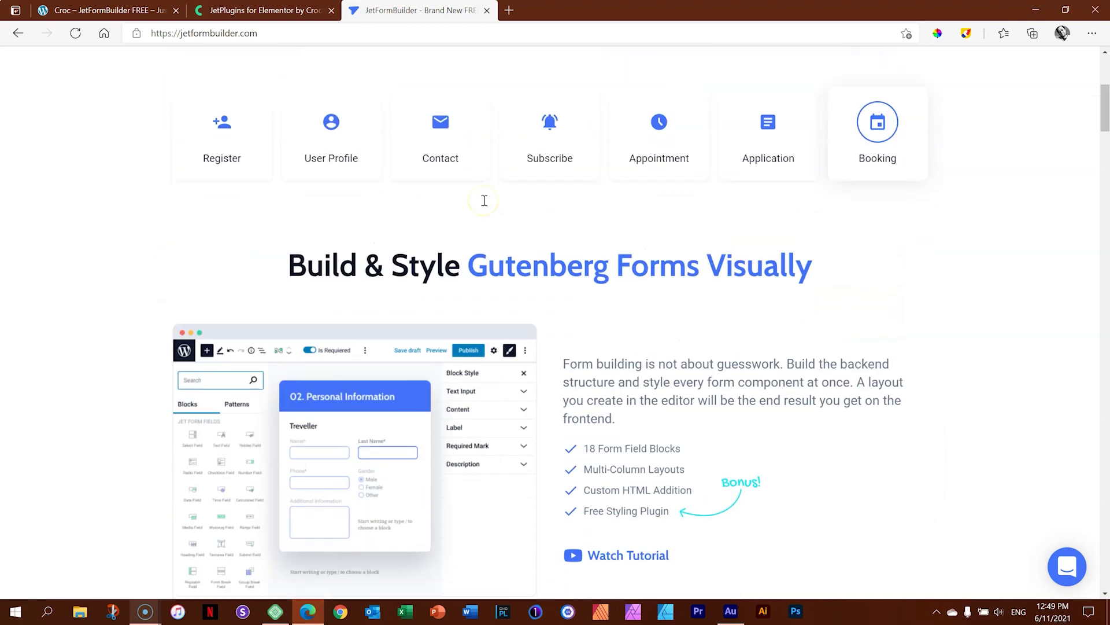
scroll(484, 200, down, 2)
scroll(484, 203, down, 4)
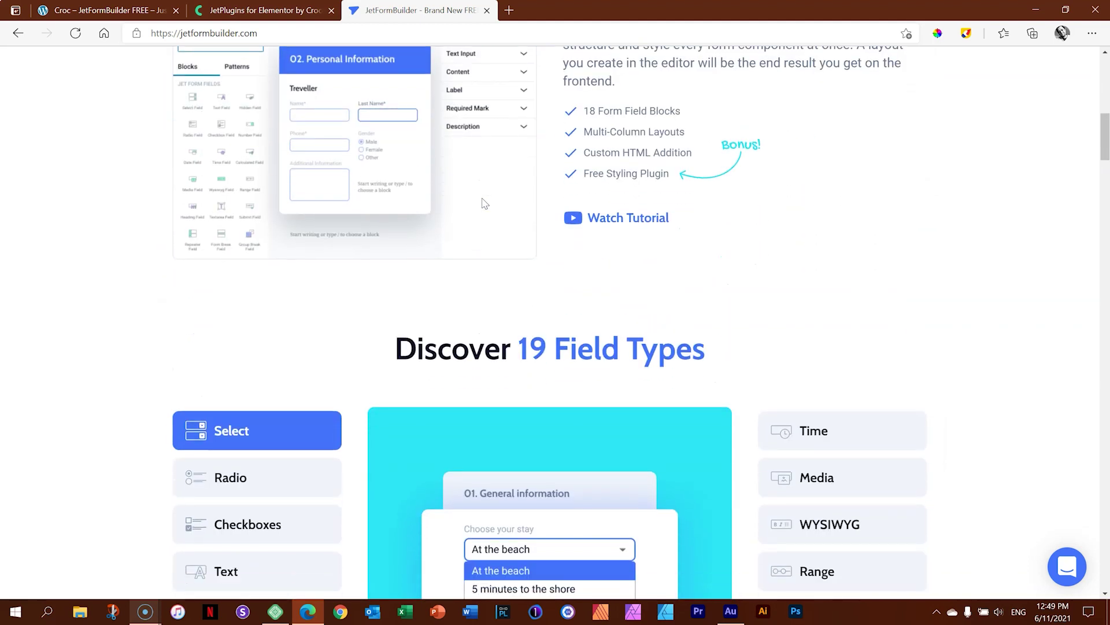
scroll(483, 202, down, 4)
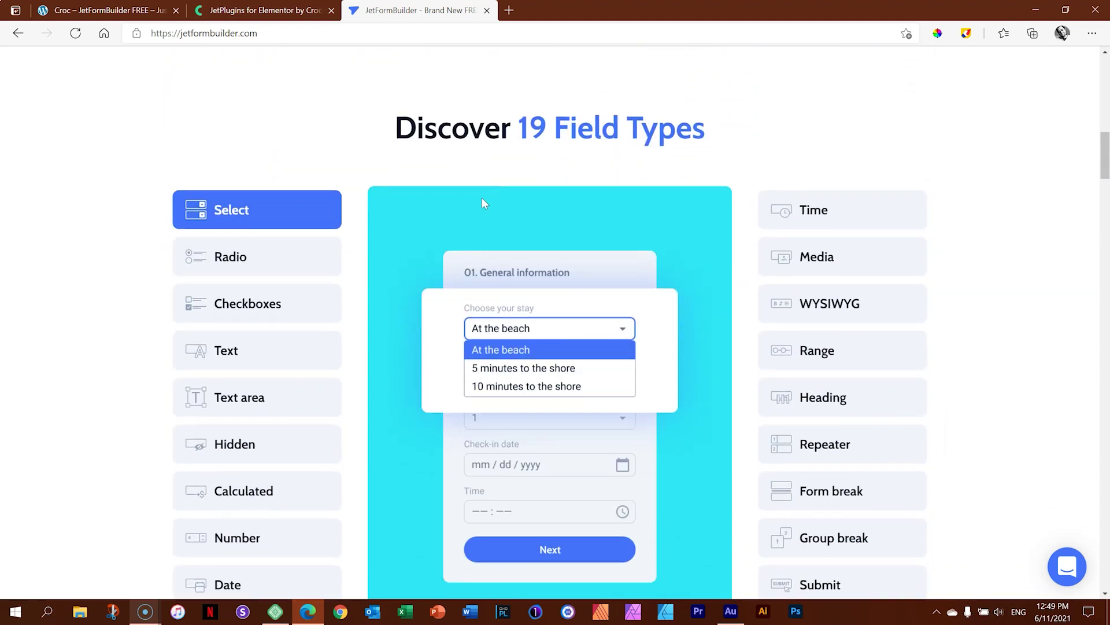
drag(1102, 143, 1104, 66)
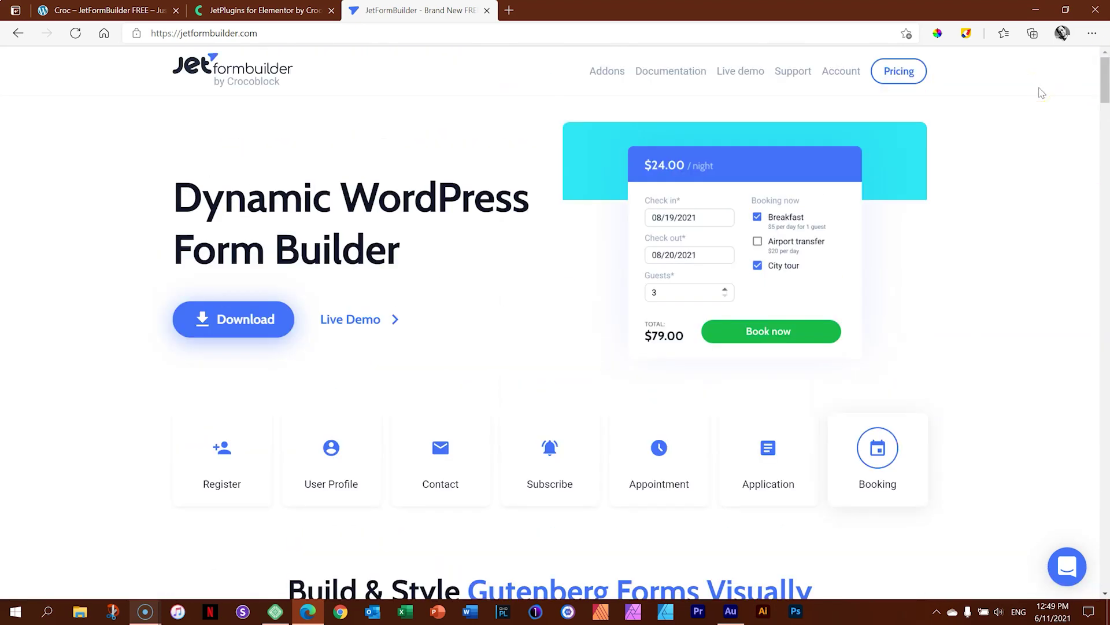
Compare JetFormBuilder's Free and Pro pricing plans, then return to the Yogi yoga site.
click(893, 74)
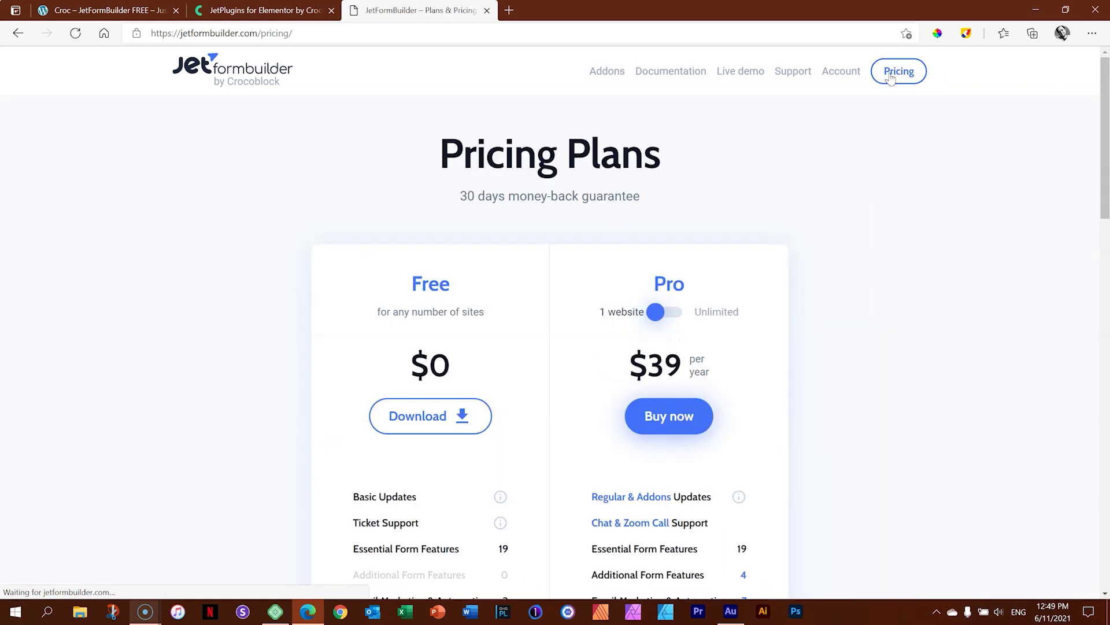
scroll(1106, 142, down, 3)
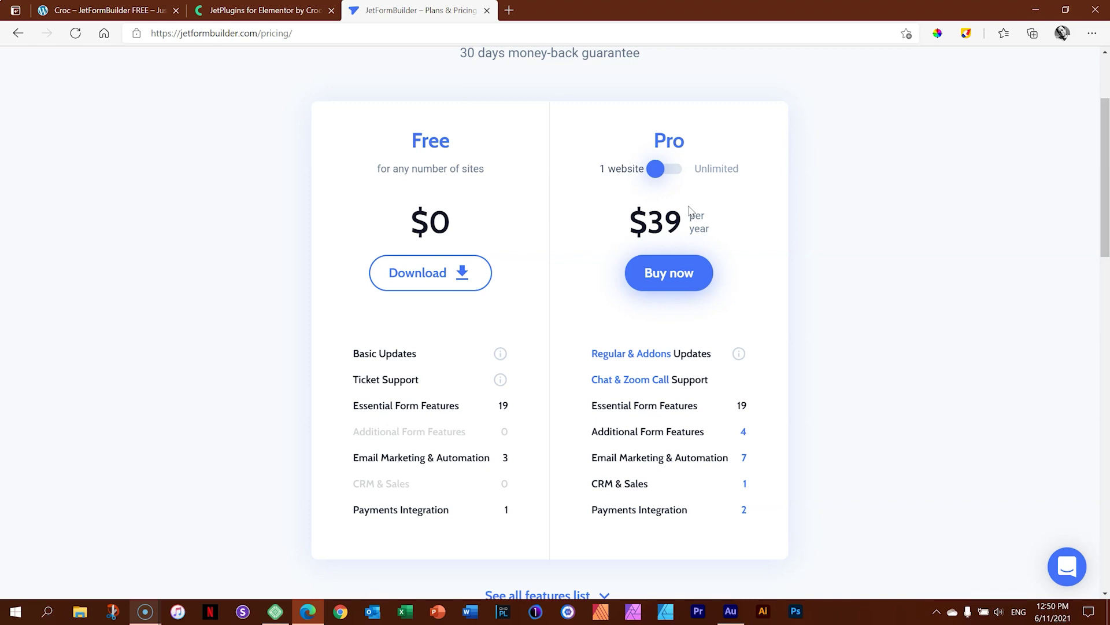
click(110, 10)
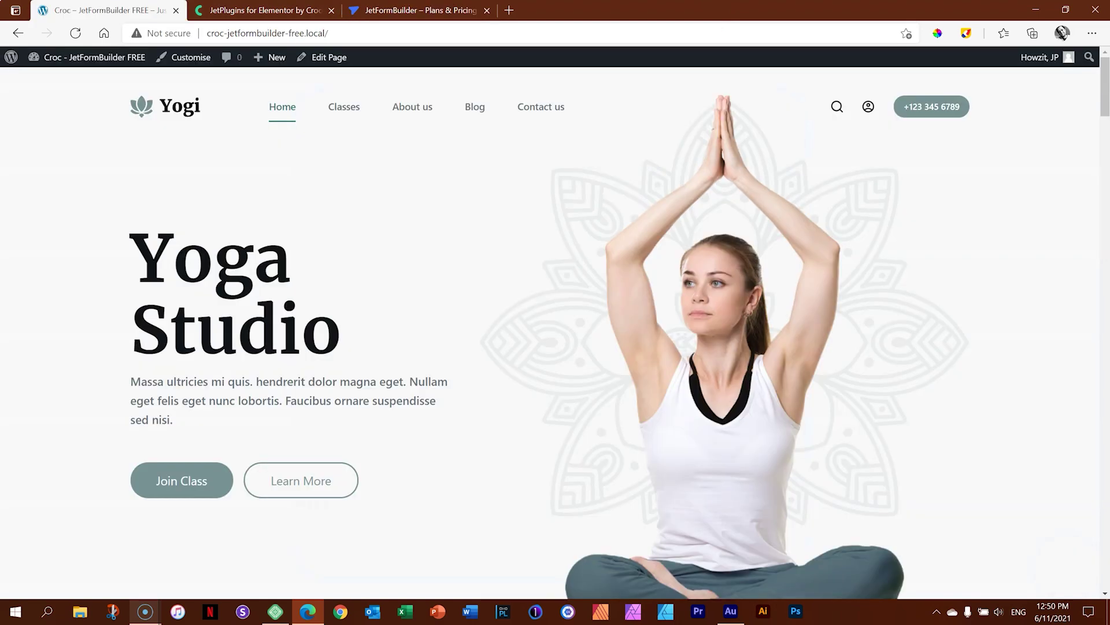
View the empty Let's Talk section on the Yogi Contact us page, then go to the admin Dashboard.
click(545, 123)
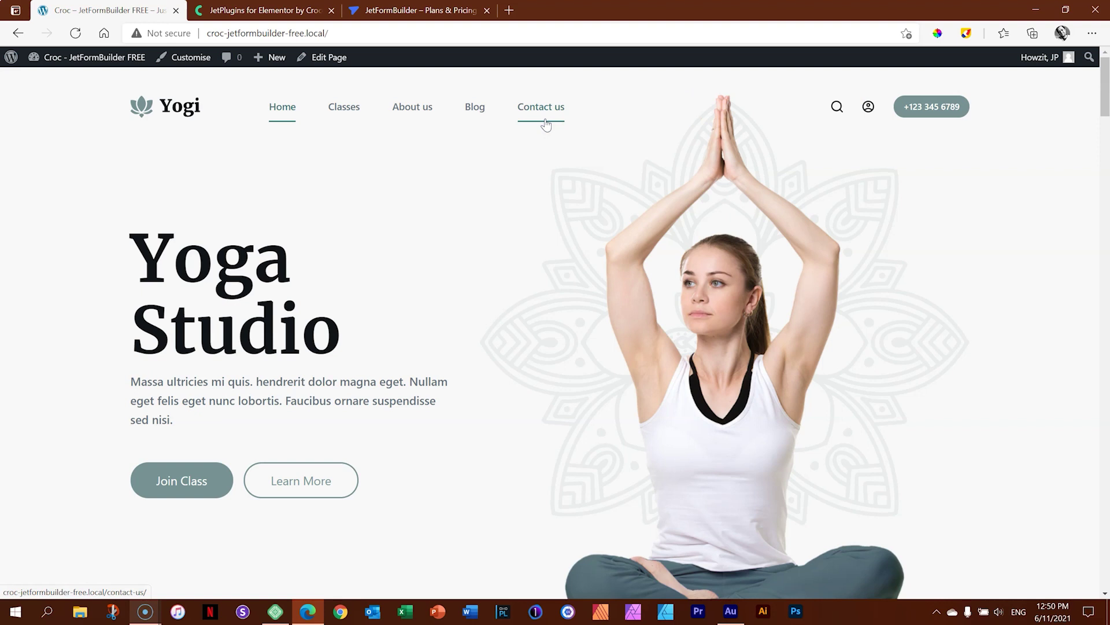
click(546, 123)
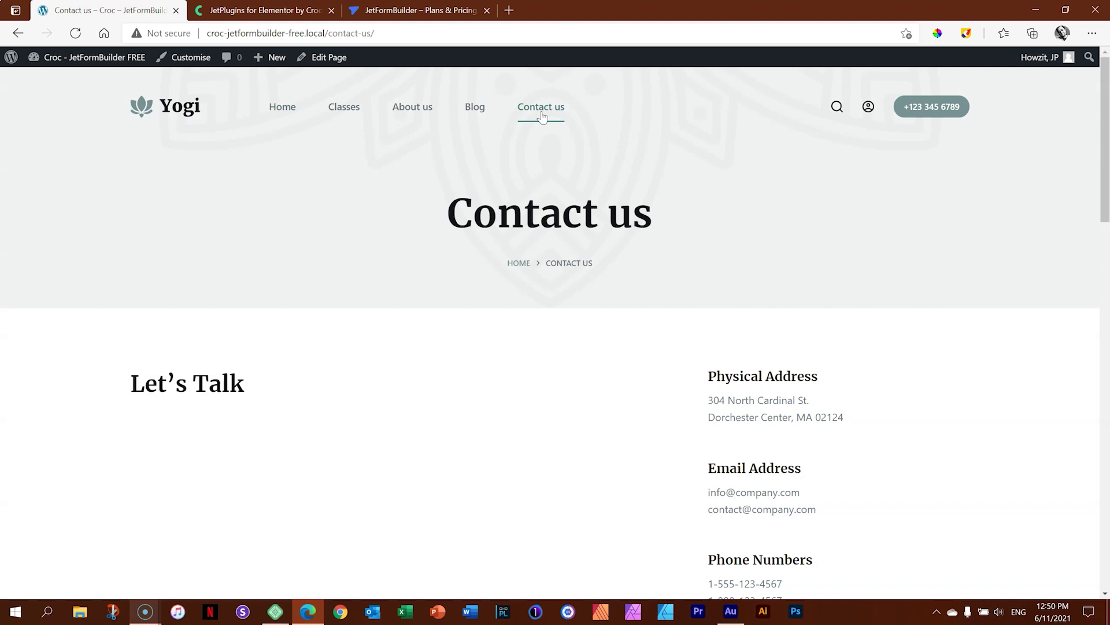
click(527, 124)
scroll(527, 124, down, 5)
scroll(527, 124, up, 2)
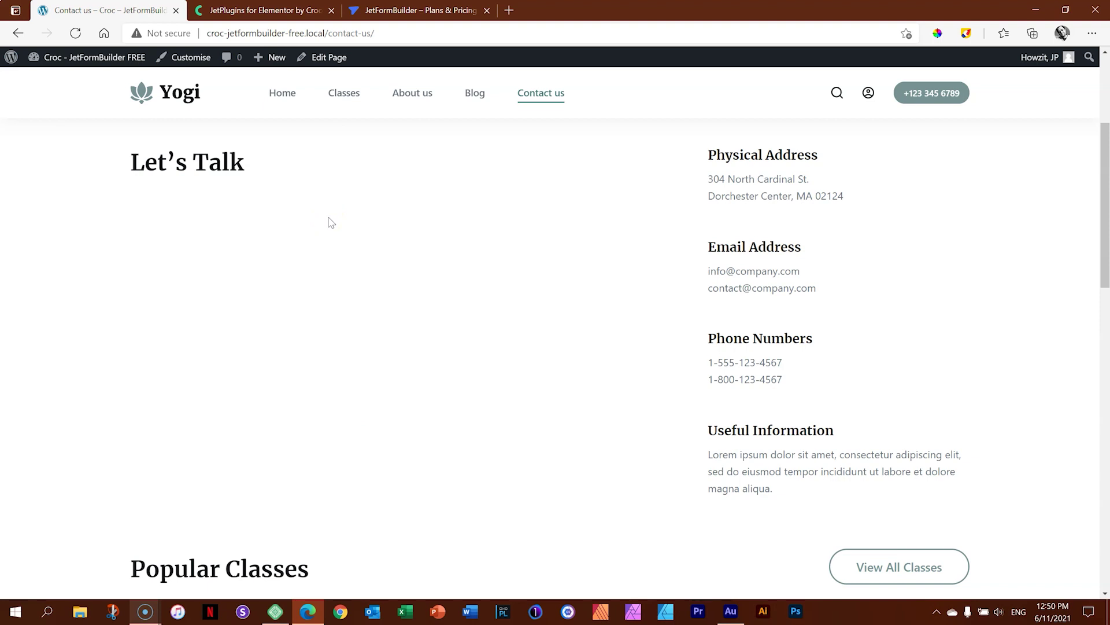
click(107, 67)
Check the active Blocksy theme's details under Appearance > Themes.
mouse_move(65, 302)
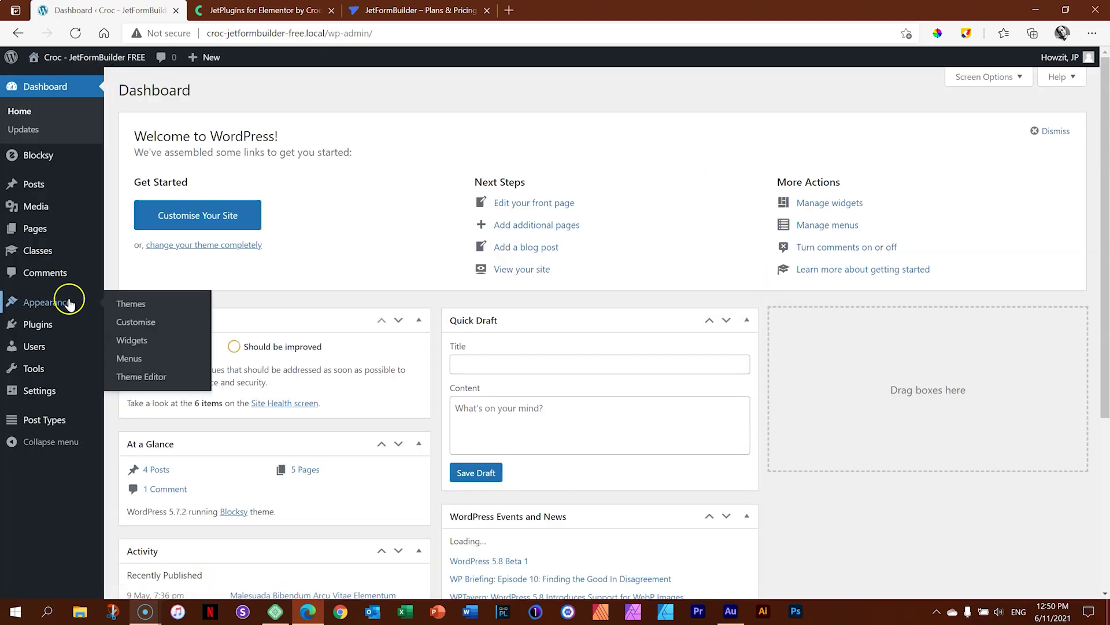
click(130, 305)
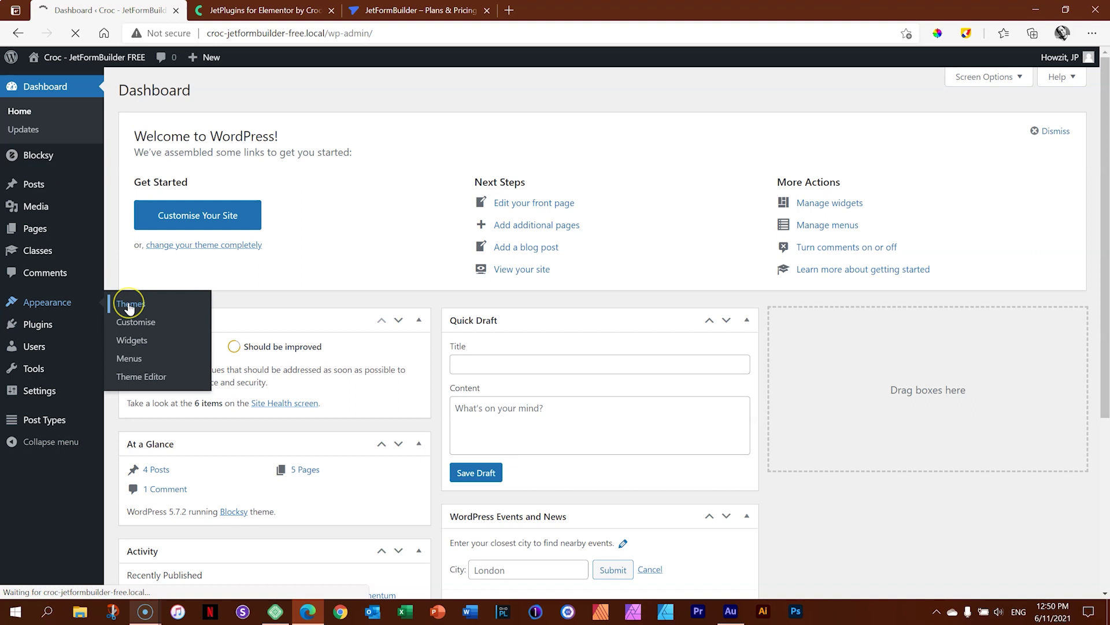
click(224, 273)
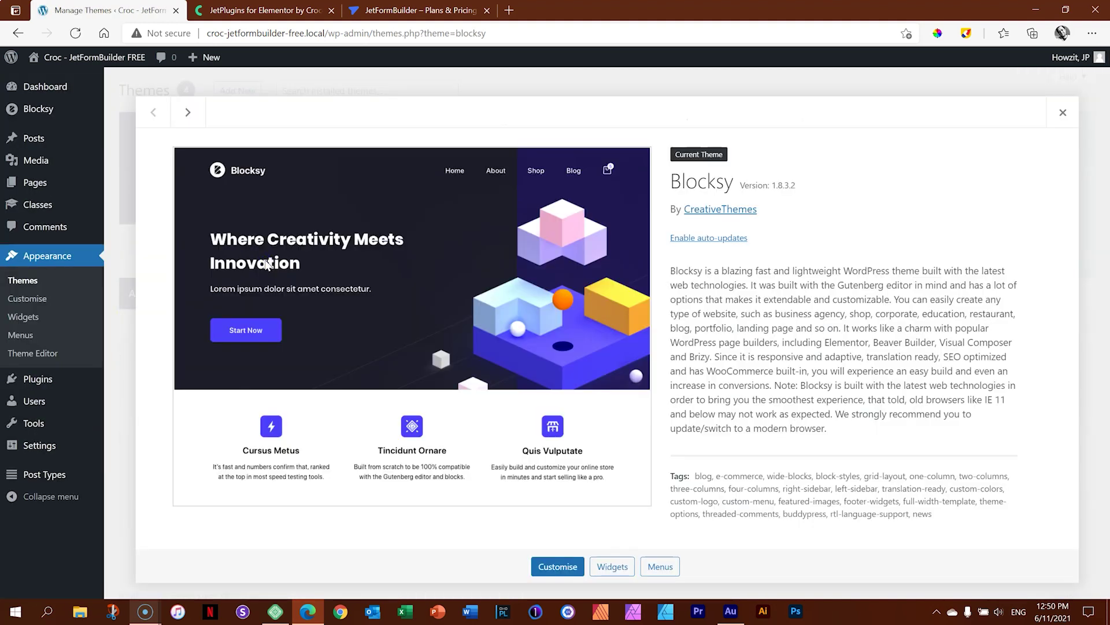
click(1064, 113)
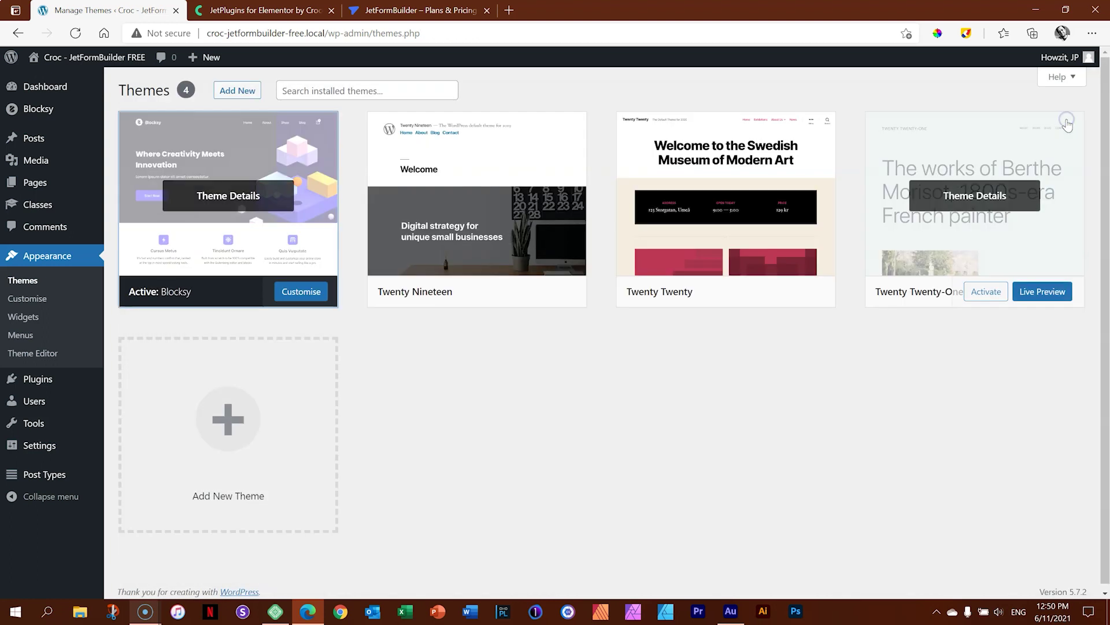
Go from Plugins > Installed Plugins to the Add Plugins page.
mouse_move(42, 373)
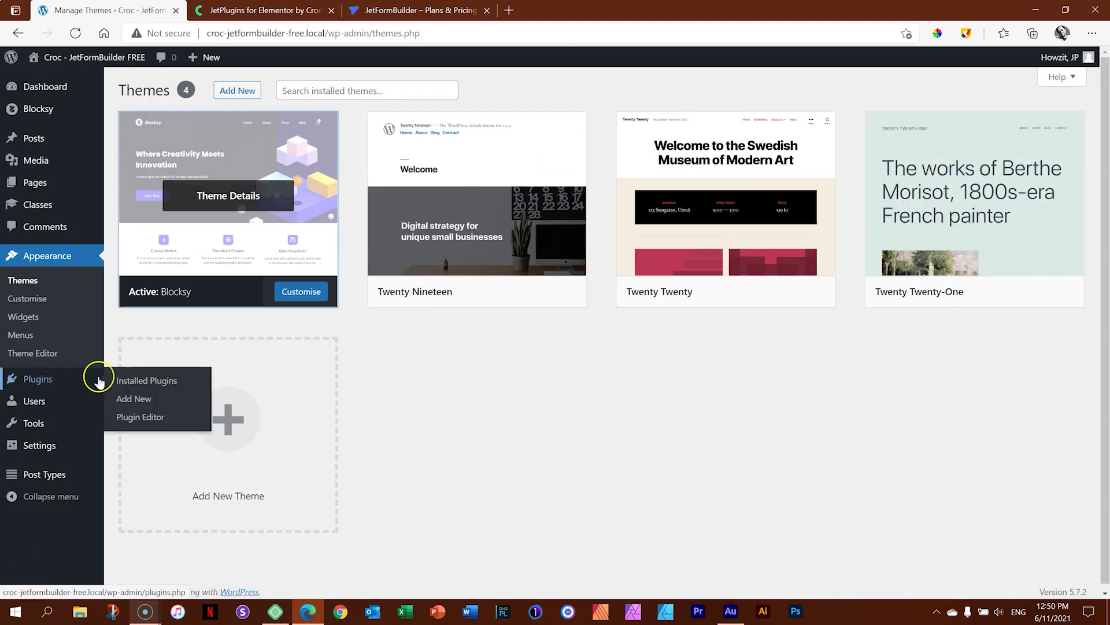
click(145, 381)
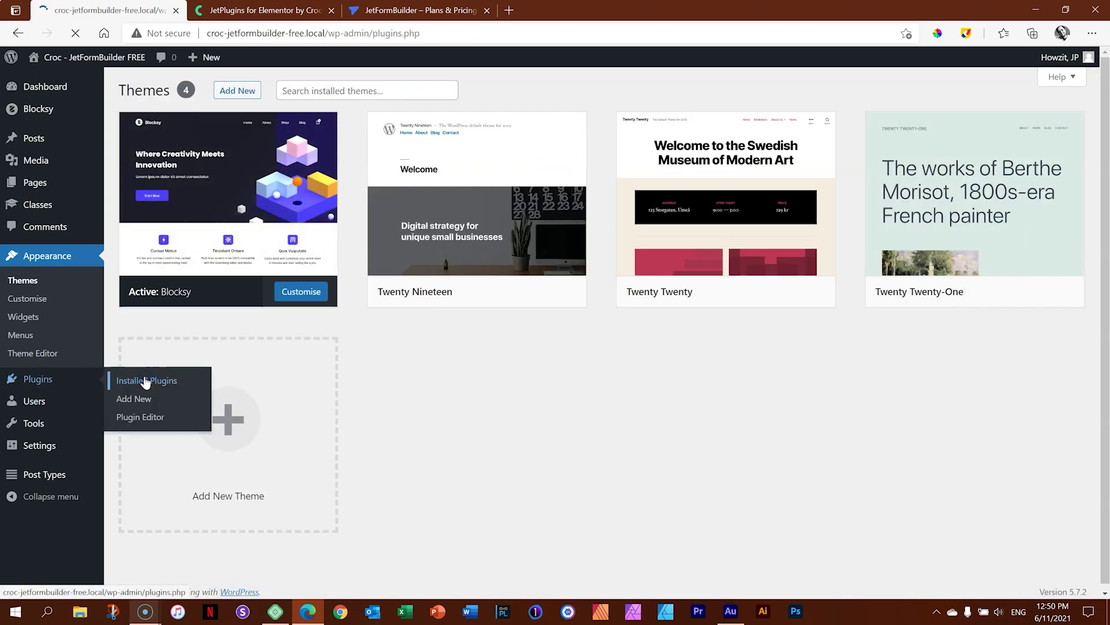
click(192, 90)
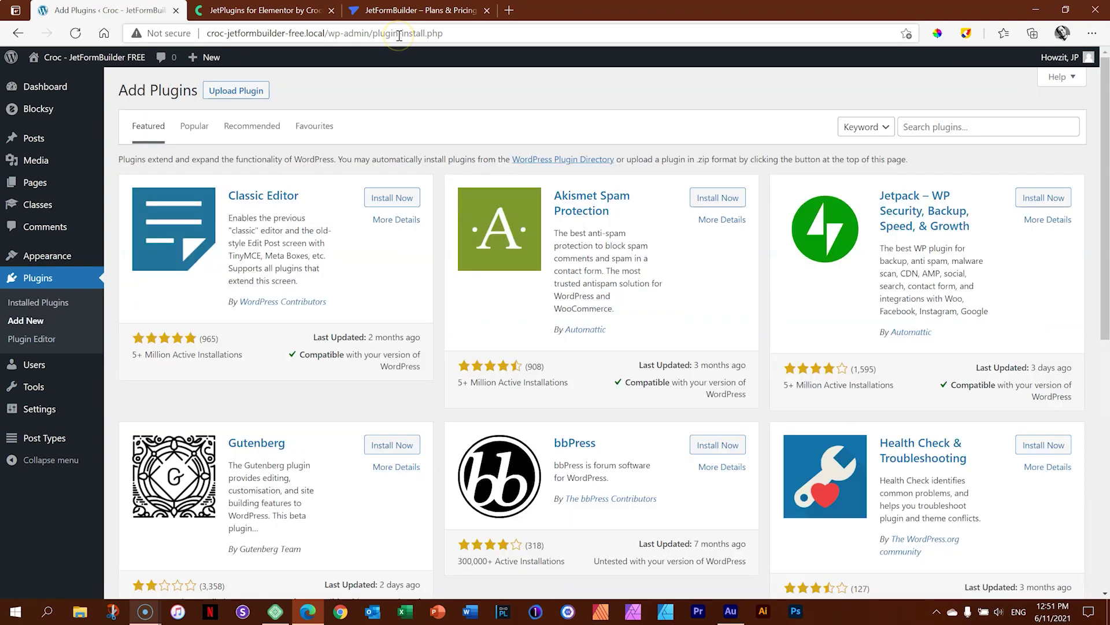
Search for 'jetformbuilder', then install and activate the JetFormBuilder plugin.
click(949, 127)
text(jetform)
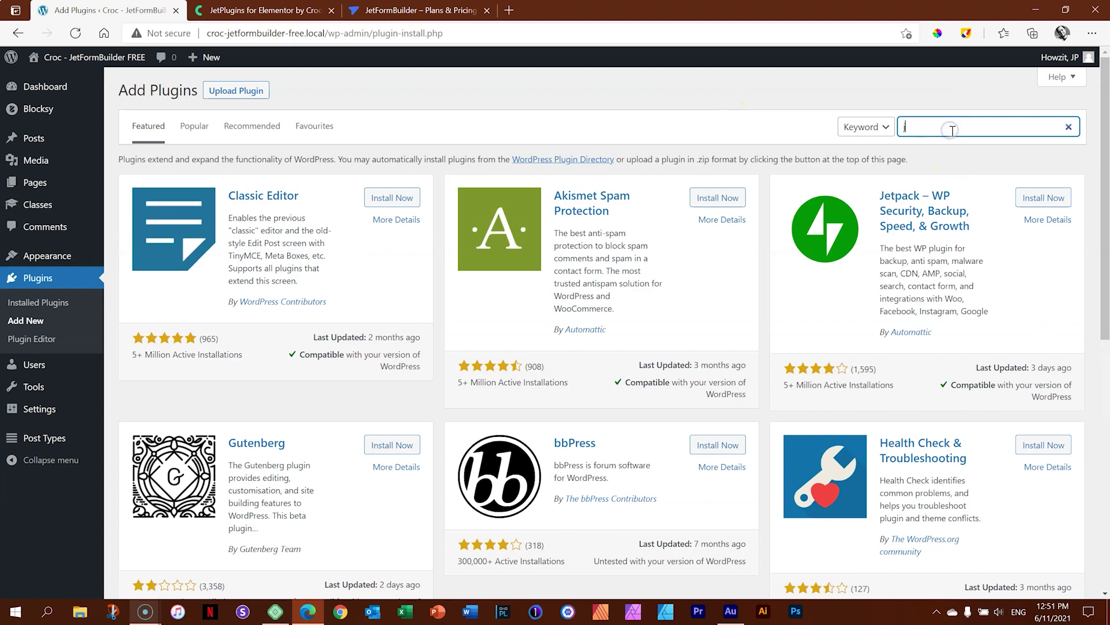
text(builder)
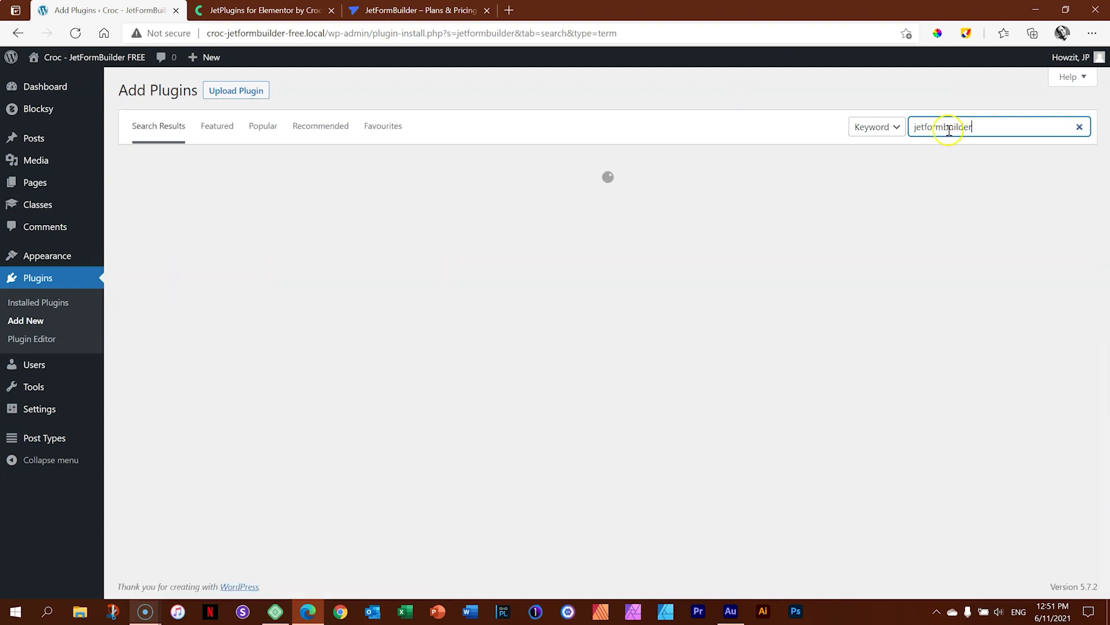
click(414, 201)
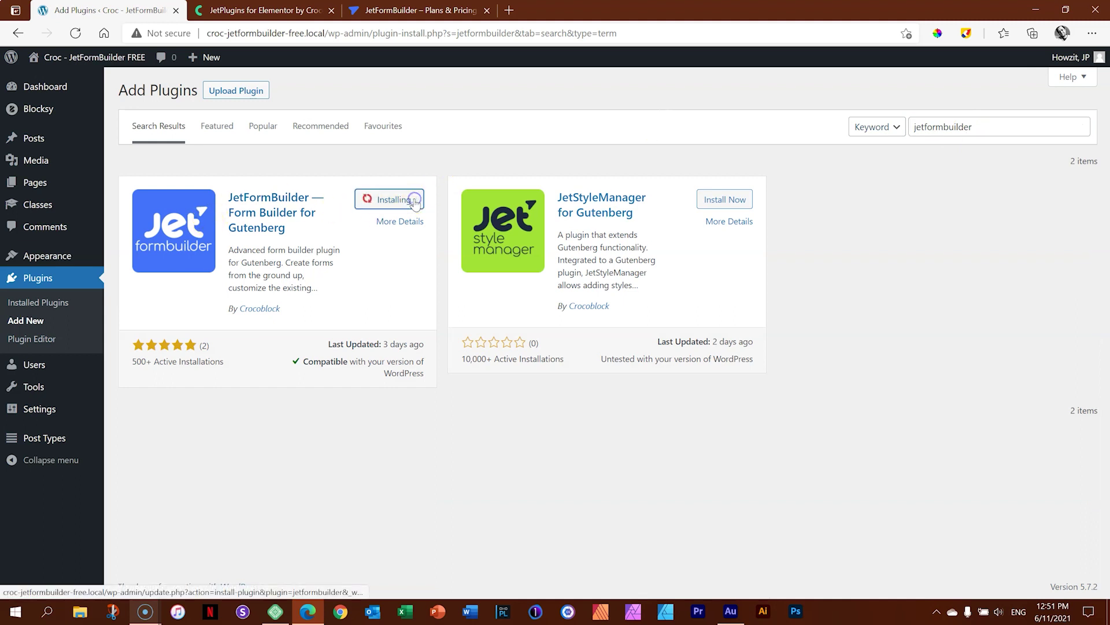
click(414, 201)
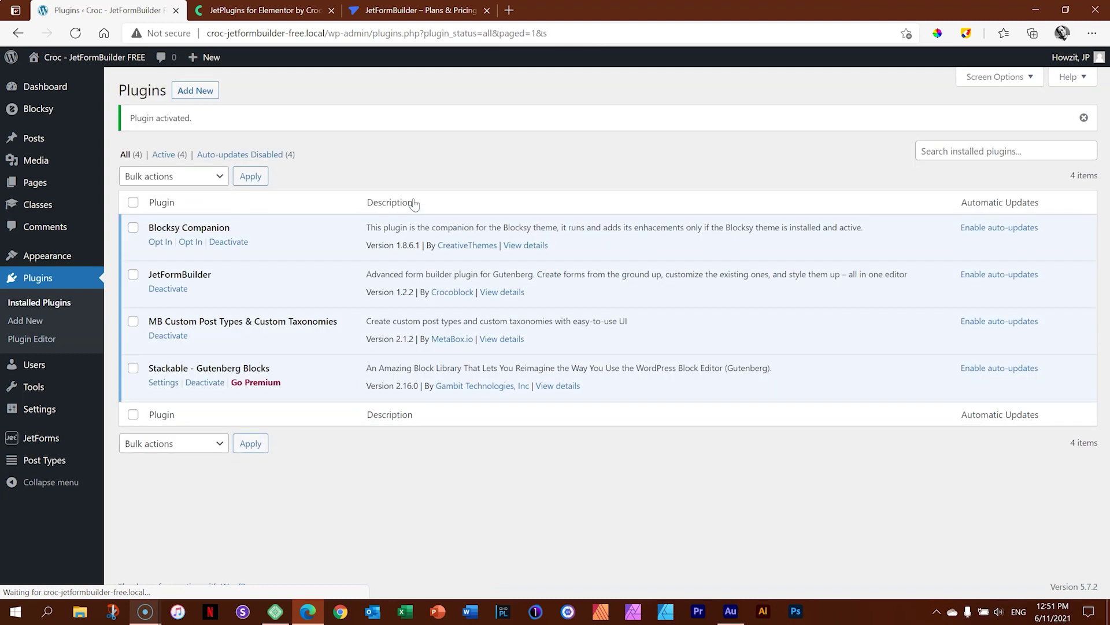
mouse_move(53, 442)
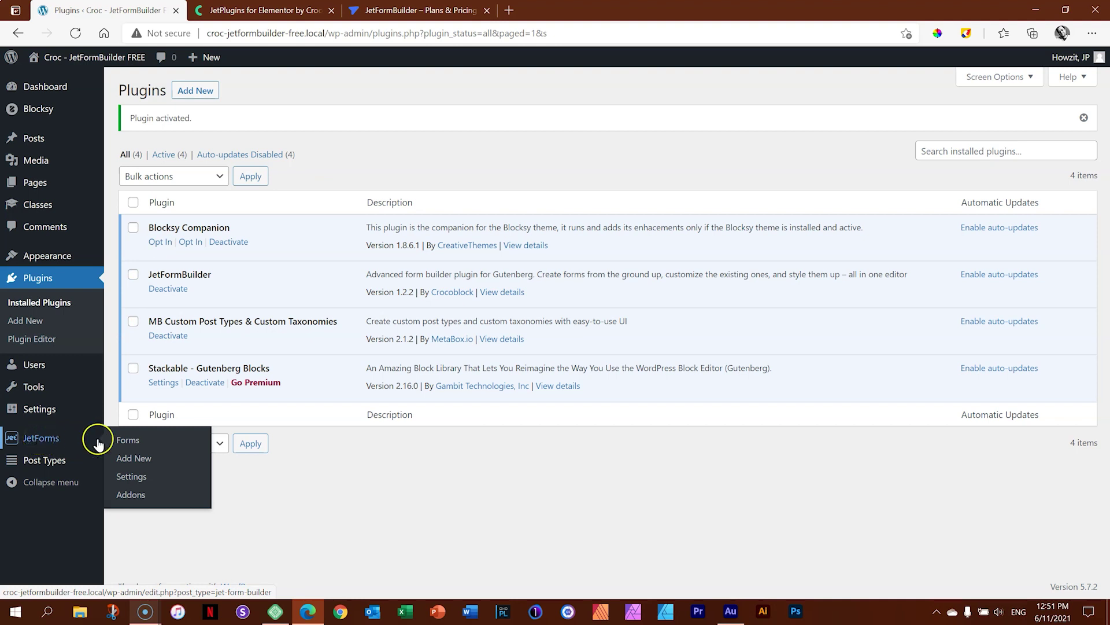
Review the JetForms Settings, including Captcha Settings, then view the JetForms Addons page.
click(123, 477)
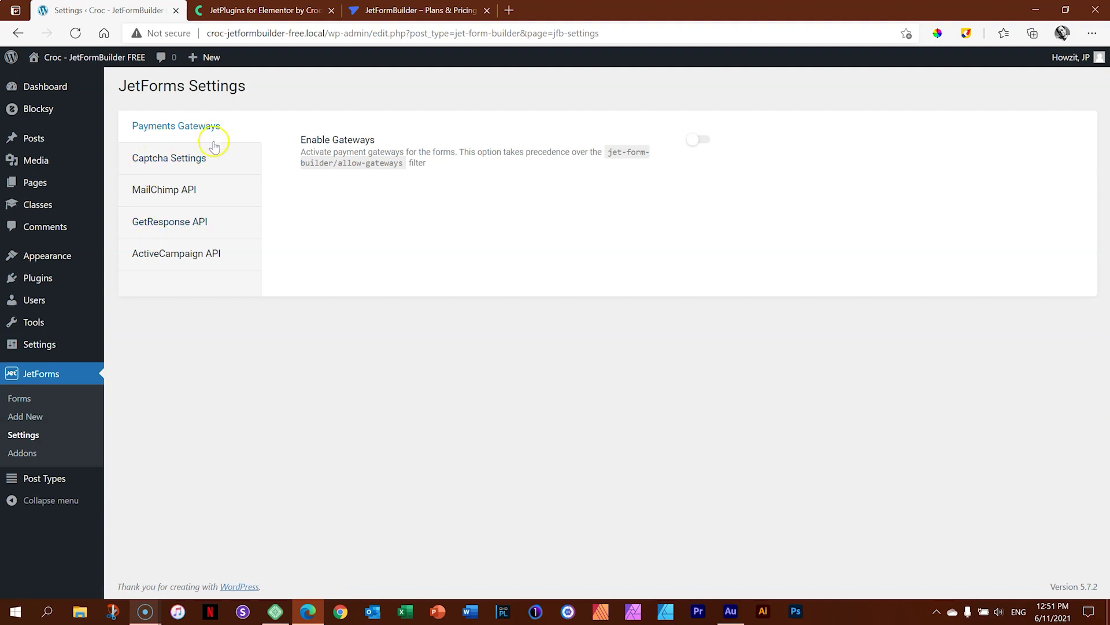
click(207, 162)
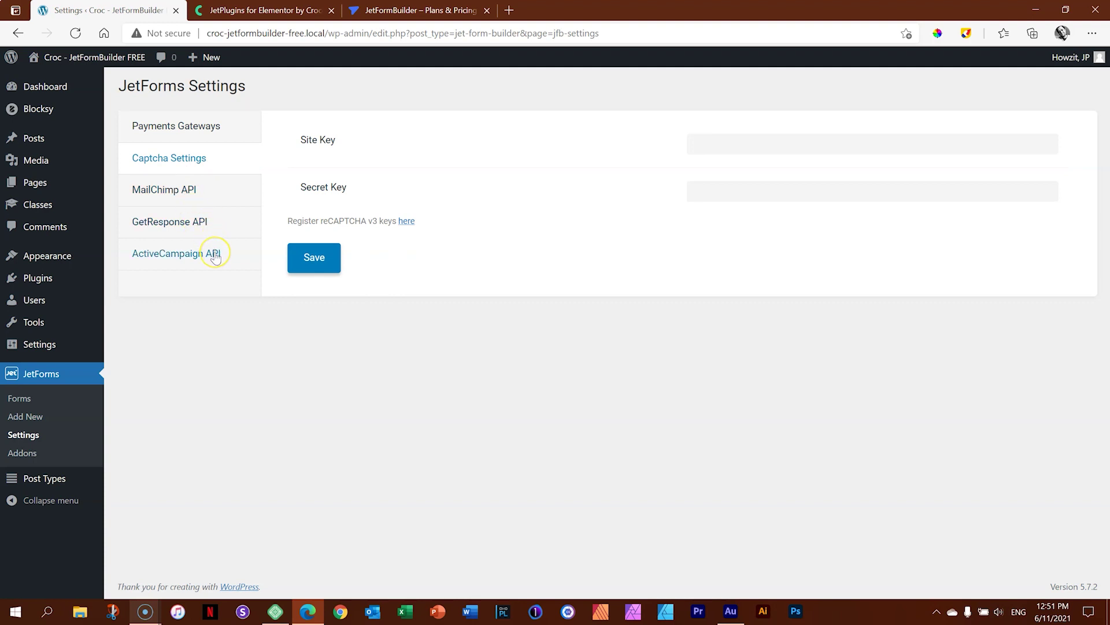
click(26, 454)
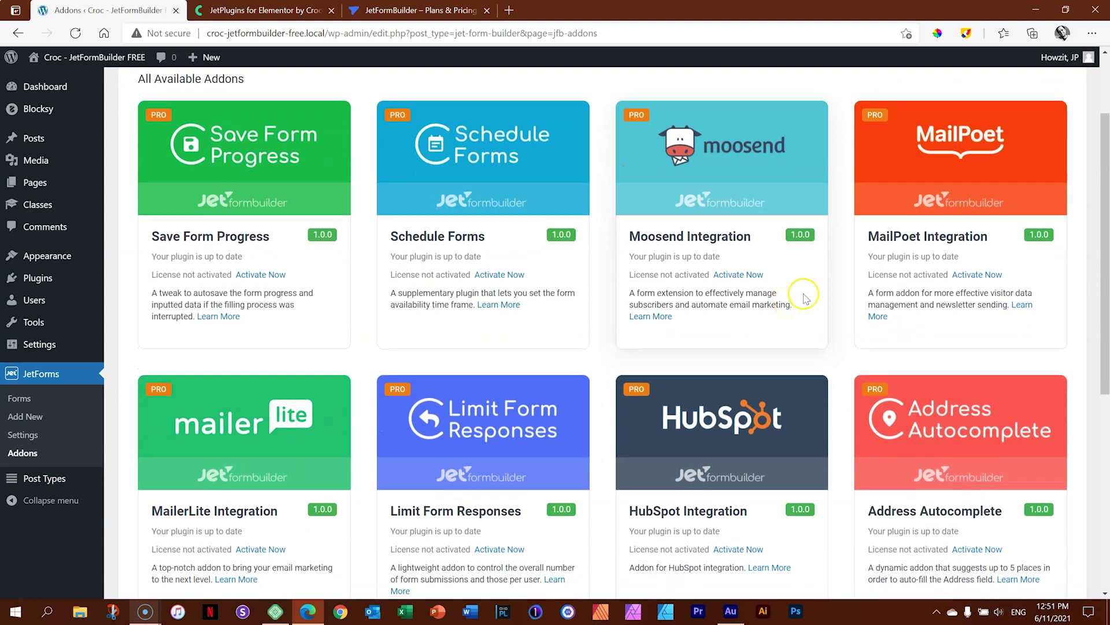
Scroll past the unlicensed Pro add-ons and open the empty JetForms Forms list.
scroll(801, 296, down, 5)
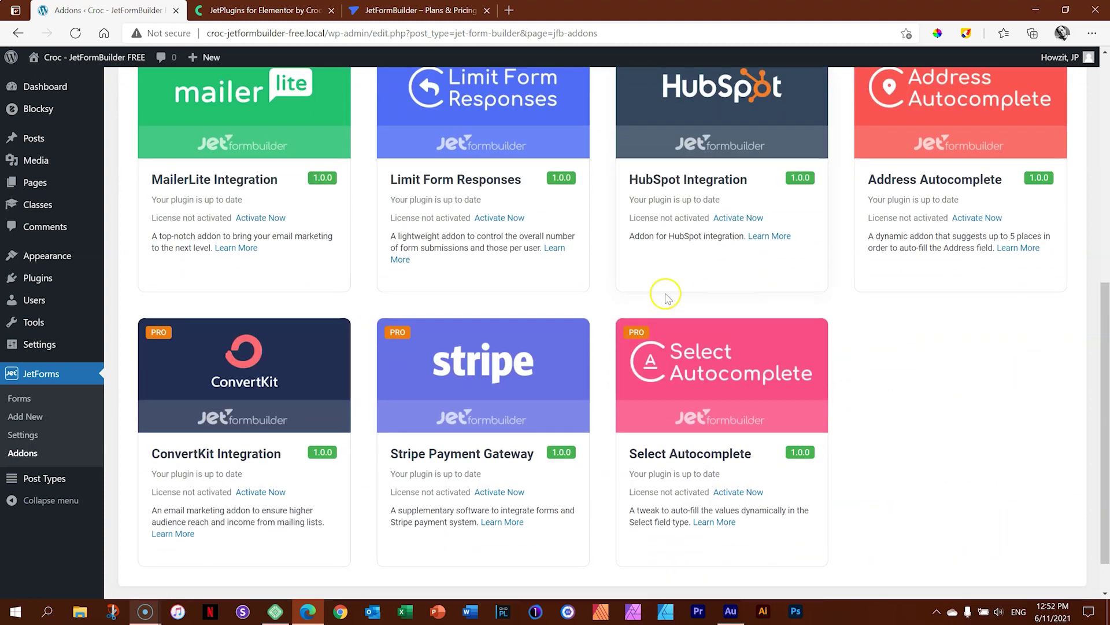
click(38, 403)
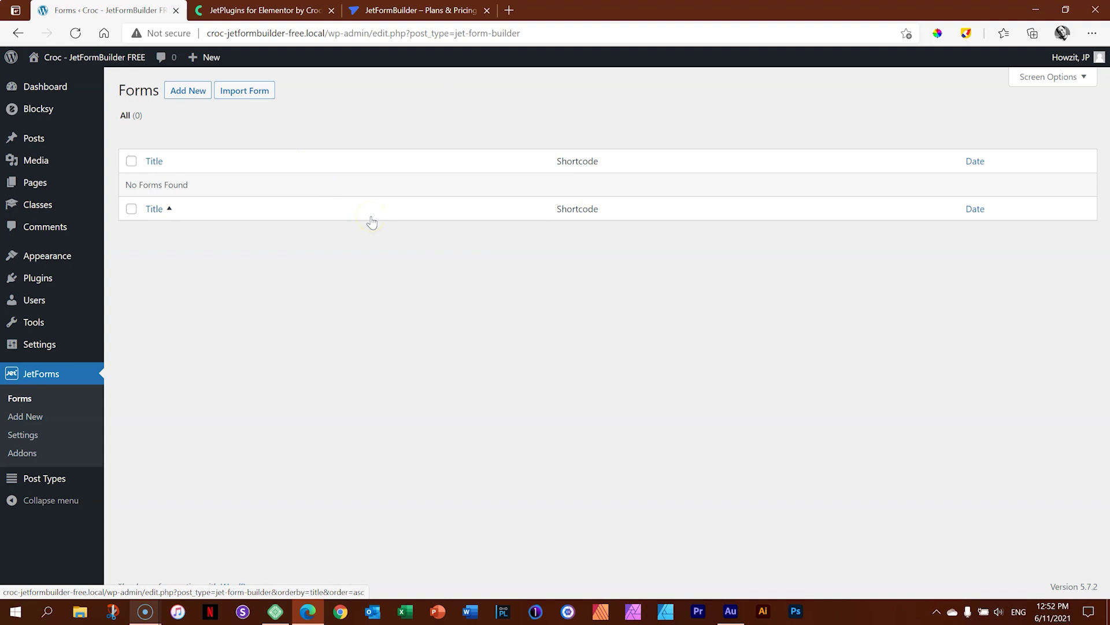
Start a new JetForm using Add New on the Forms page.
click(203, 98)
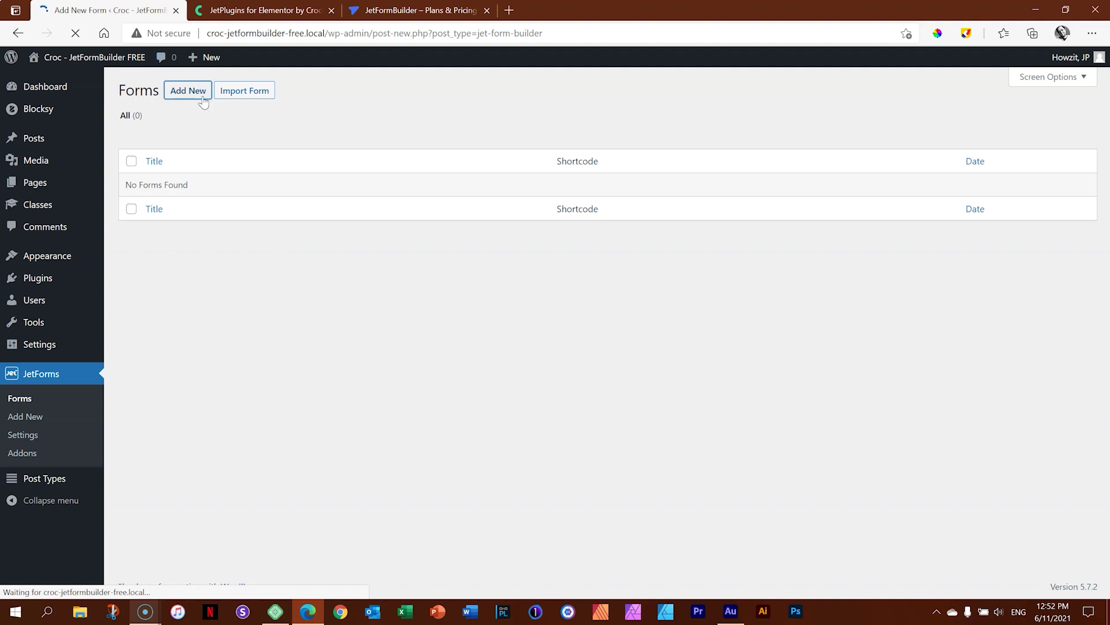
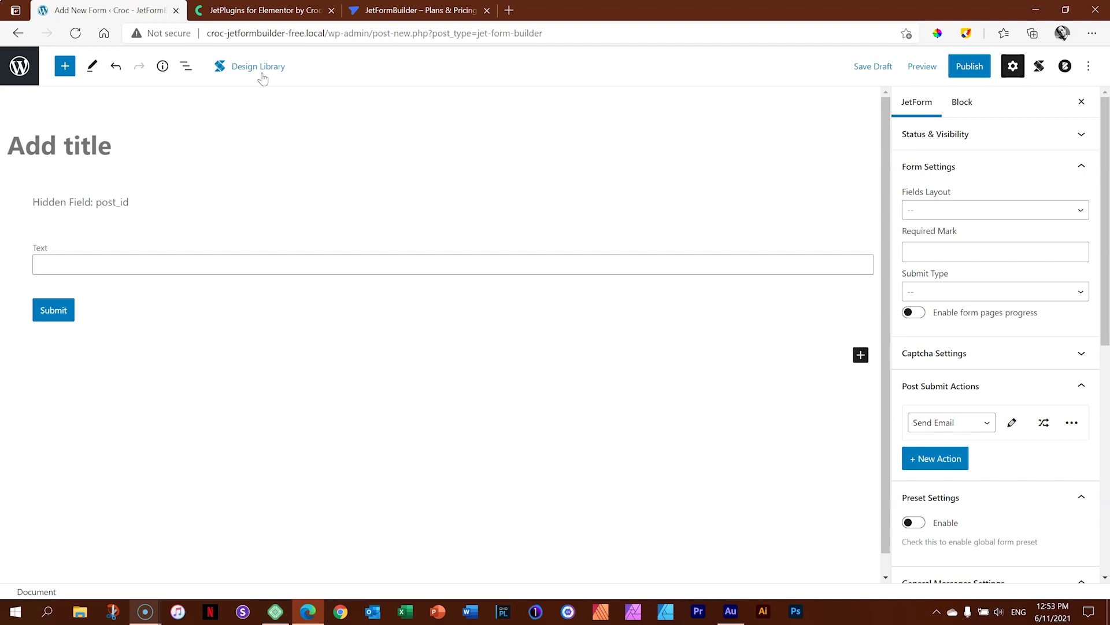
Title the form 'Contact Form' and show the List View outline of its three fields.
click(15, 148)
text(A)
key(BackSpace)
text(Contact Us)
key(BackSpace)
key(BackSpace)
text(Form)
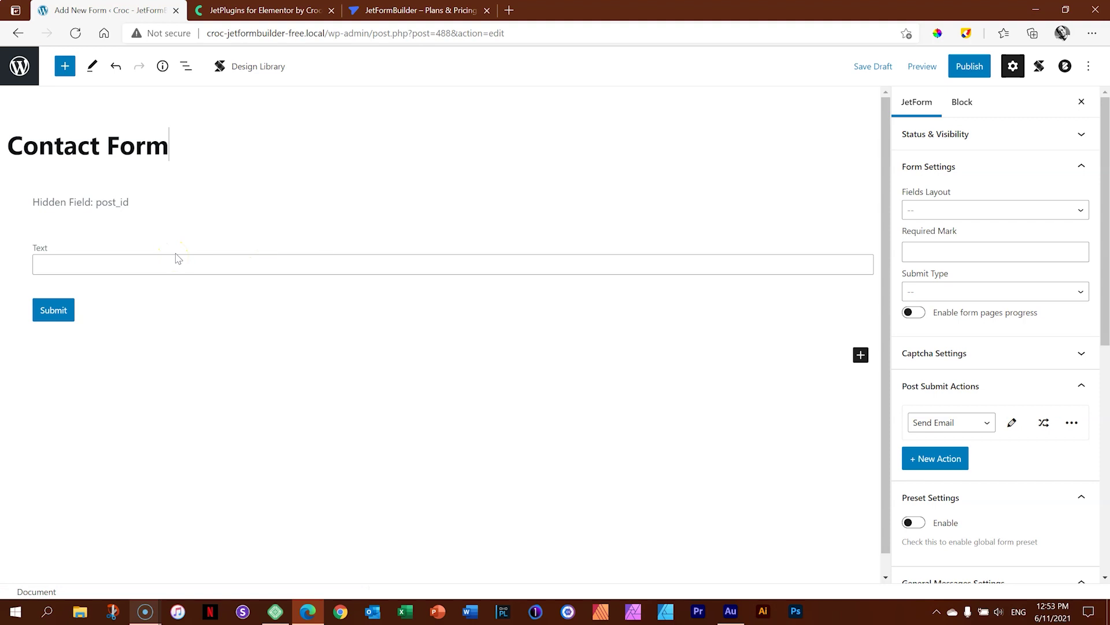
click(188, 67)
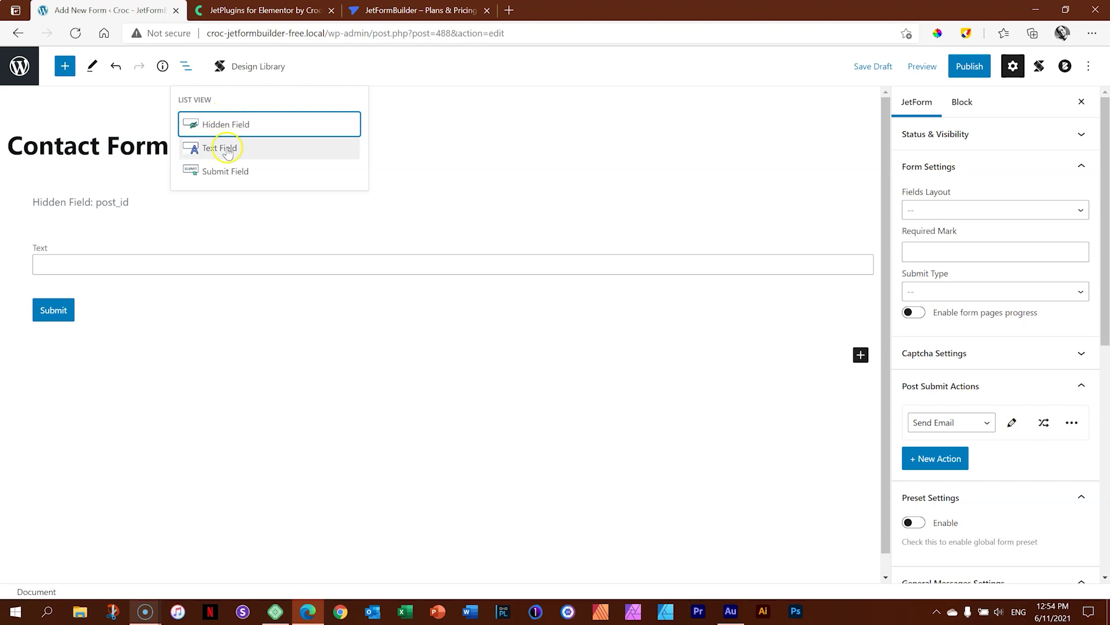
Toggle the block inserter and select the Text field to show its settings (label Text, name text_field).
click(66, 66)
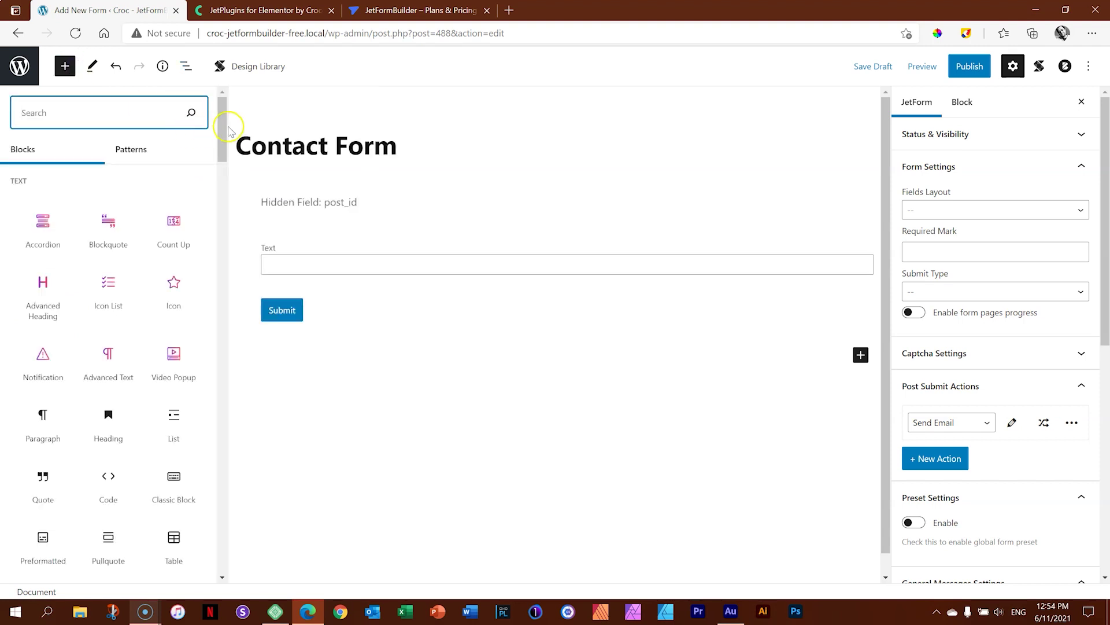
drag(219, 119, 244, 114)
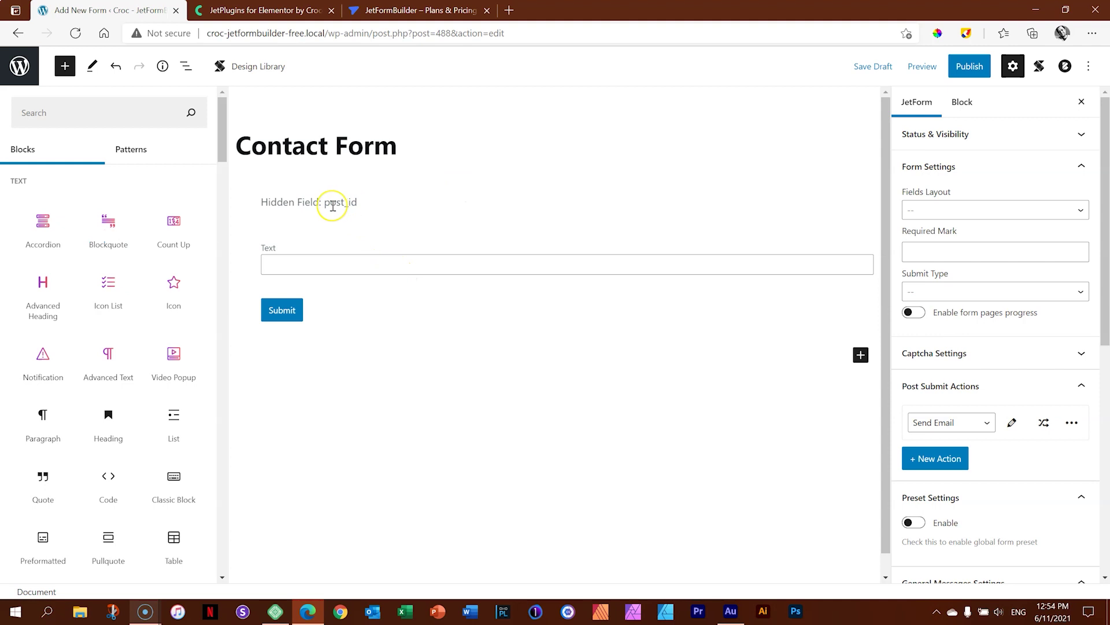
click(310, 270)
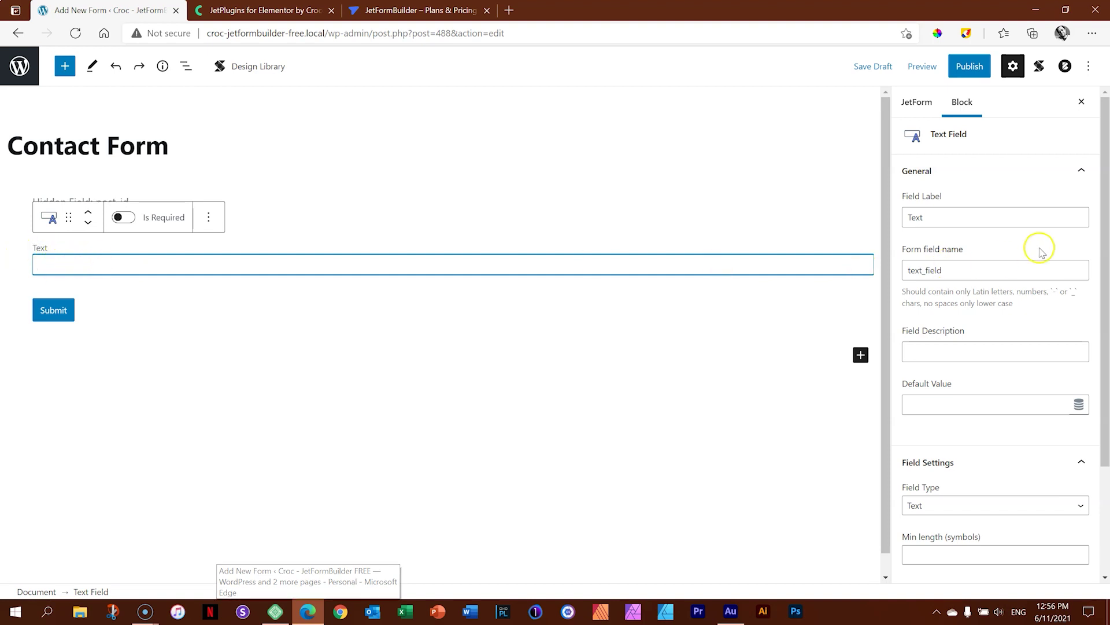
drag(1106, 191, 1107, 306)
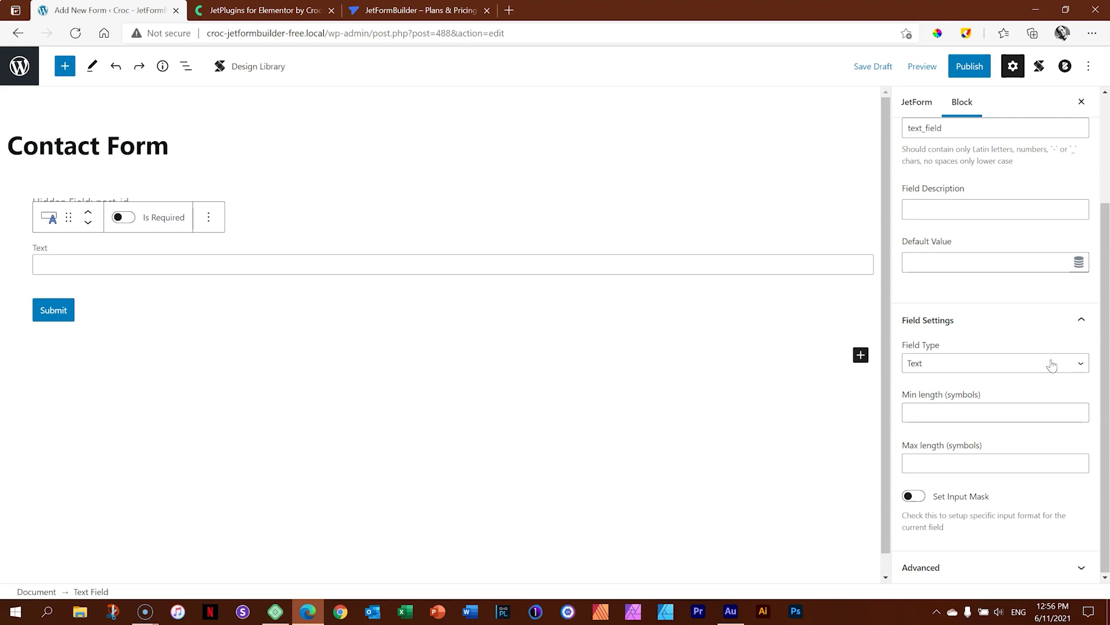
click(1051, 364)
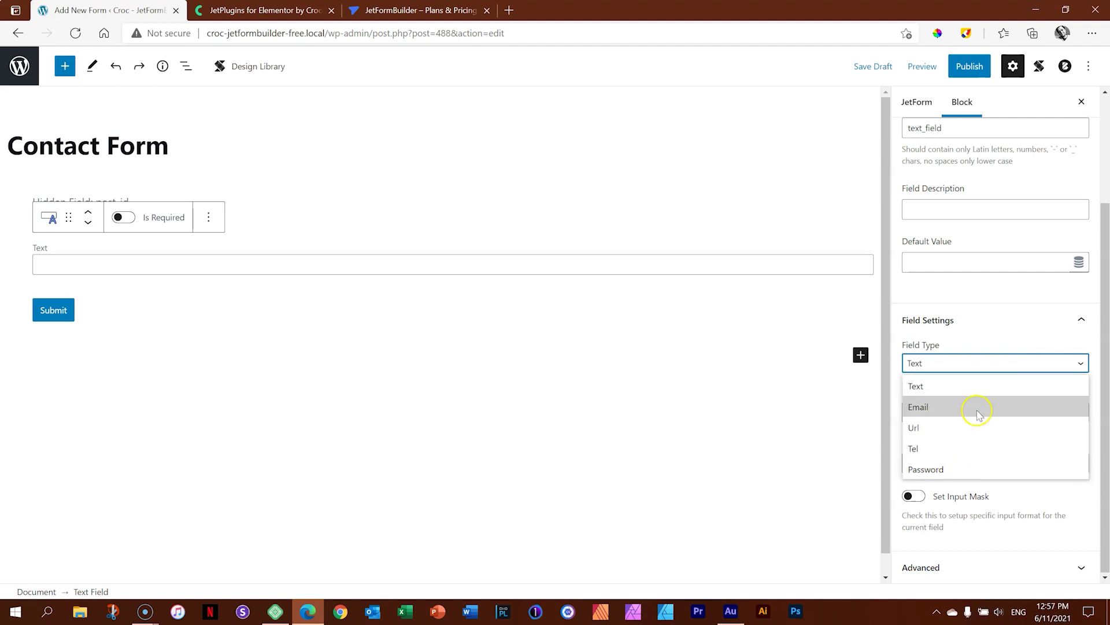
click(985, 369)
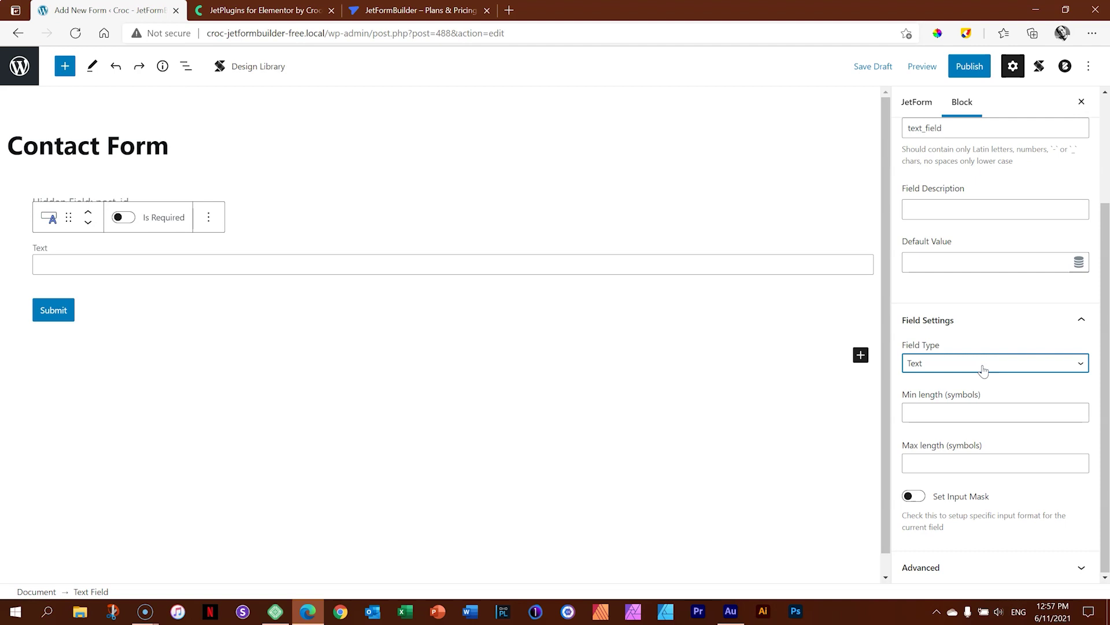
scroll(1016, 365, up, 2)
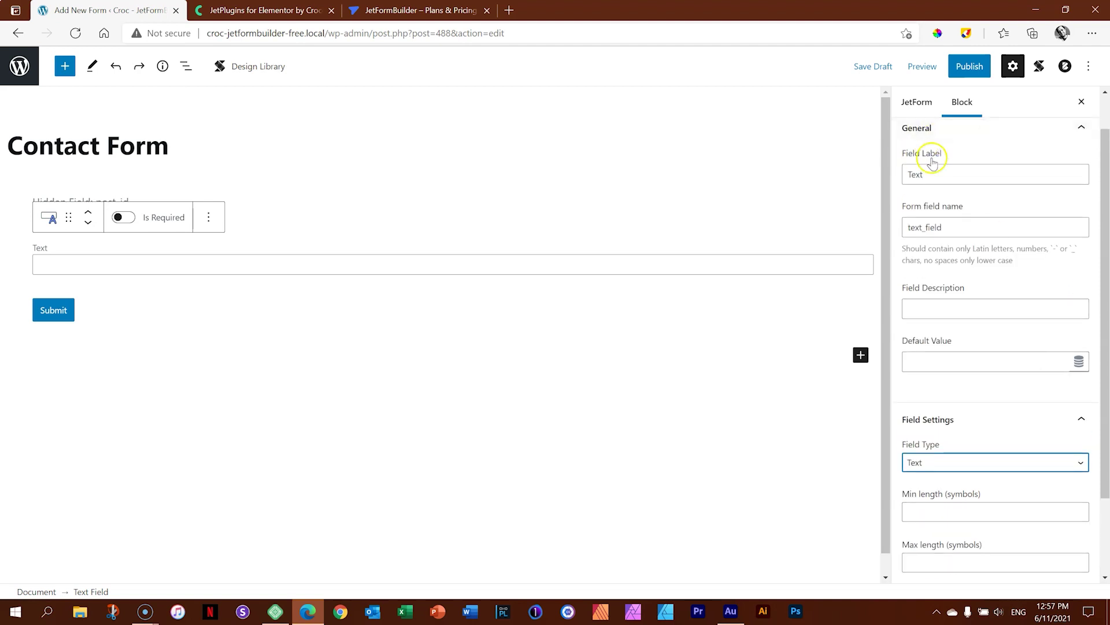
Relabel the Text field 'Your Name' and set its form field name to your_name.
drag(935, 174, 910, 175)
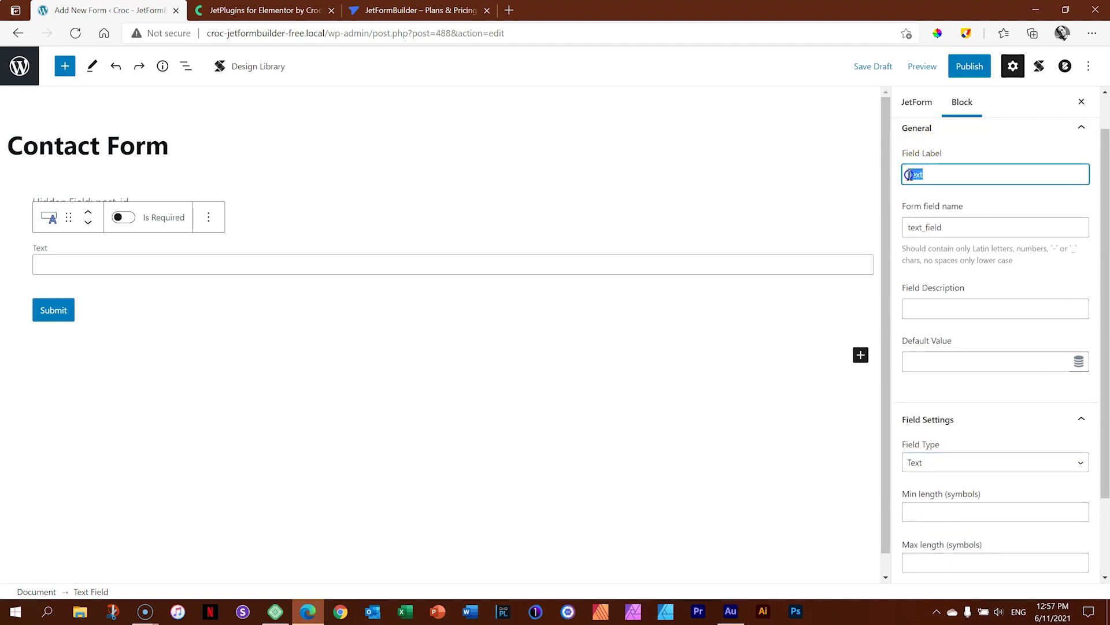
text(Your Name)
key(Tab)
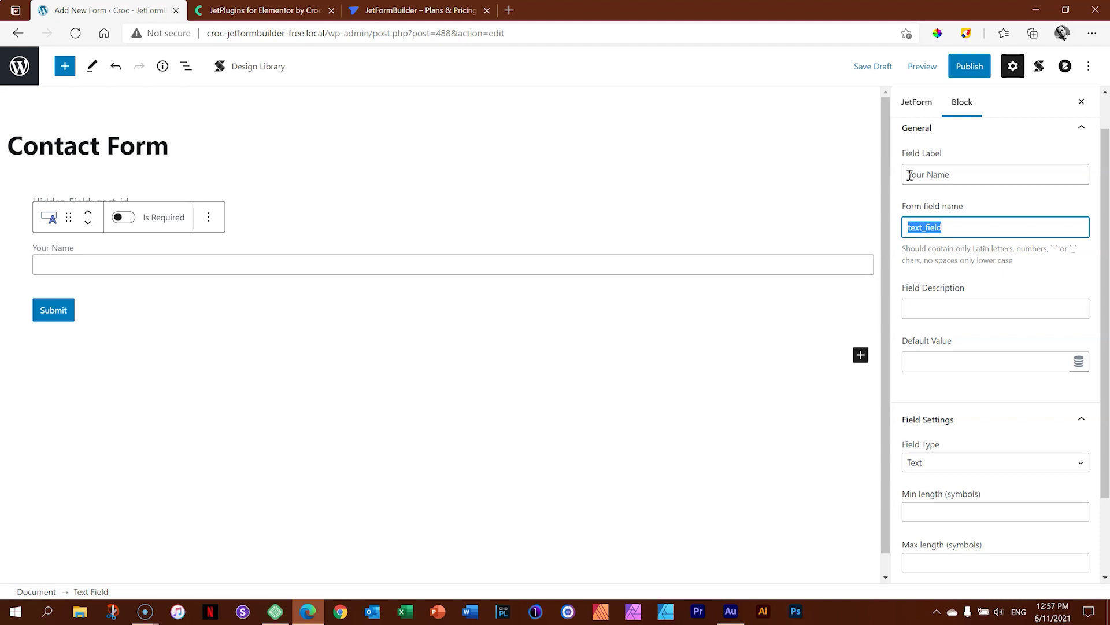
text(your_name)
click(988, 308)
Mark the Your Name field as required.
drag(1106, 313, 1106, 386)
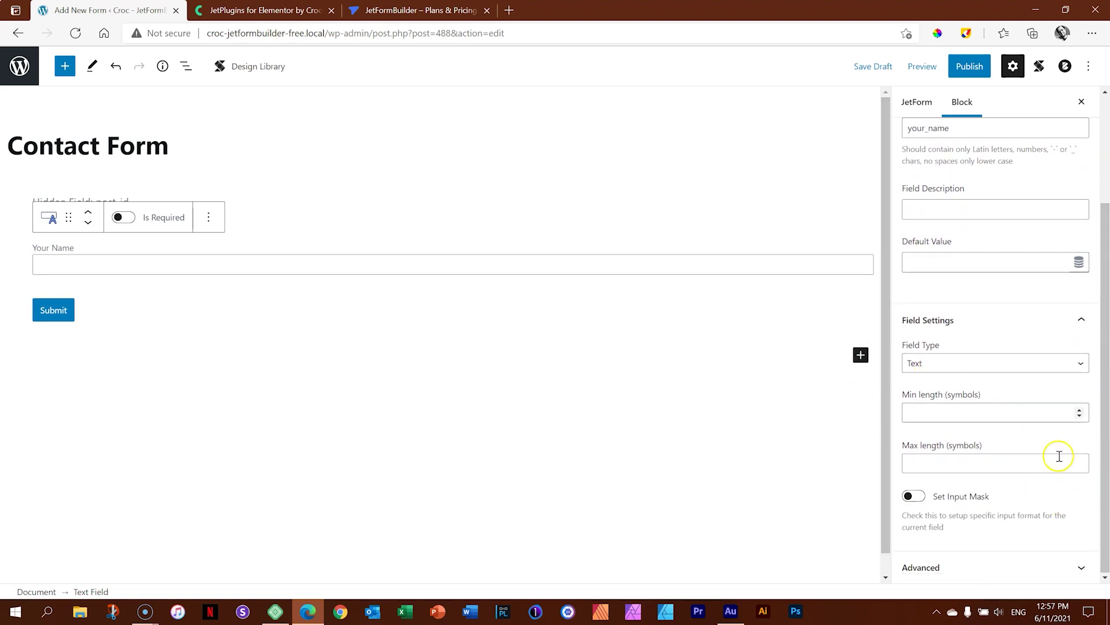
drag(1105, 289, 1106, 167)
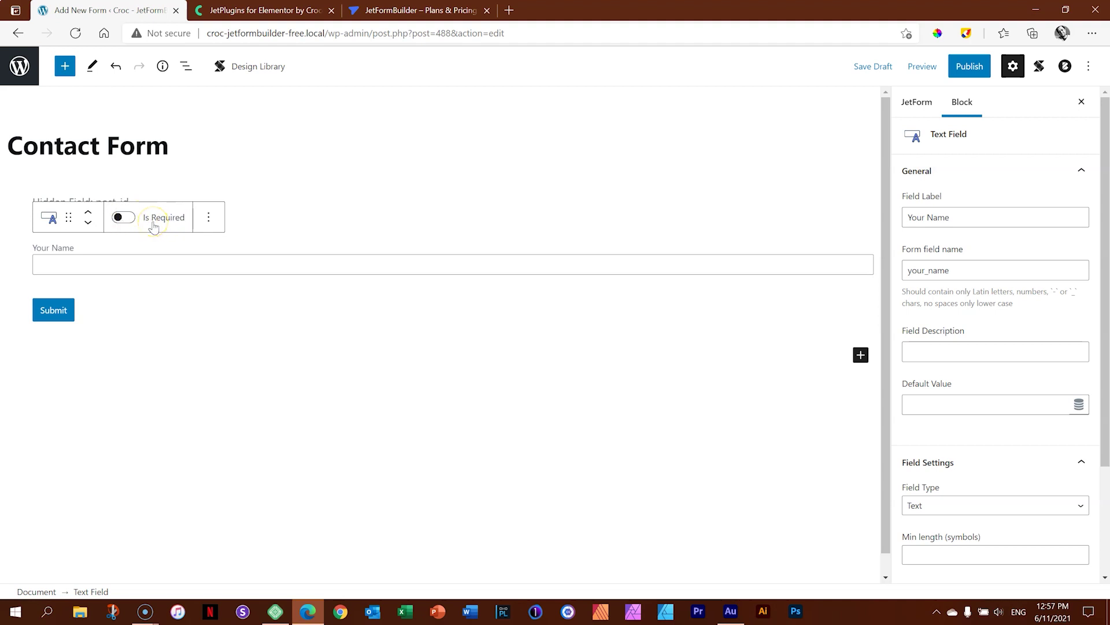
click(152, 222)
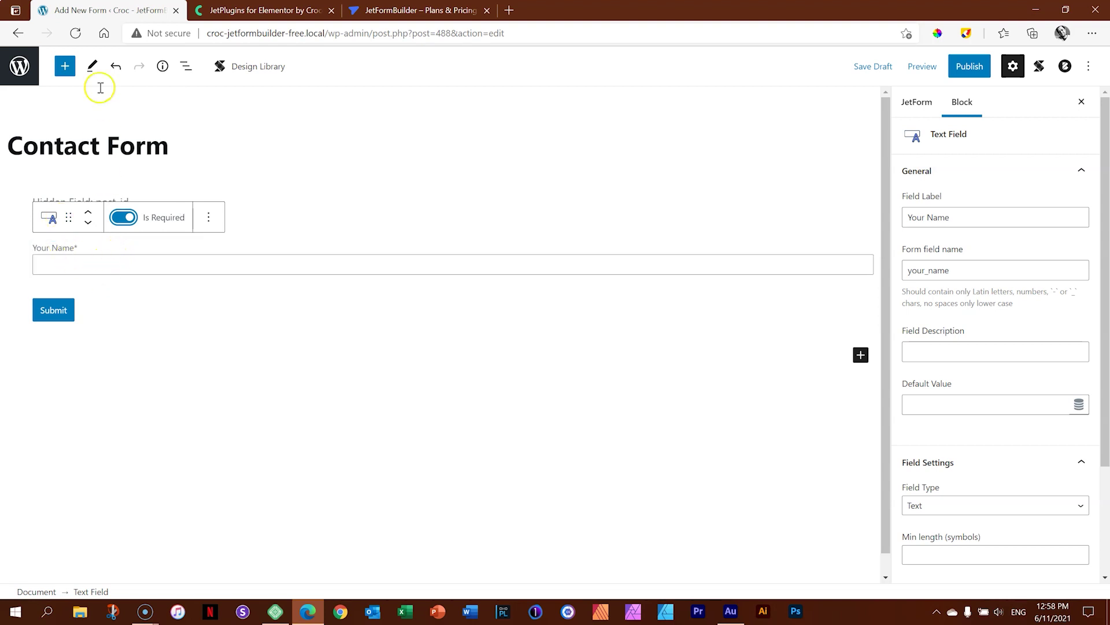
click(208, 217)
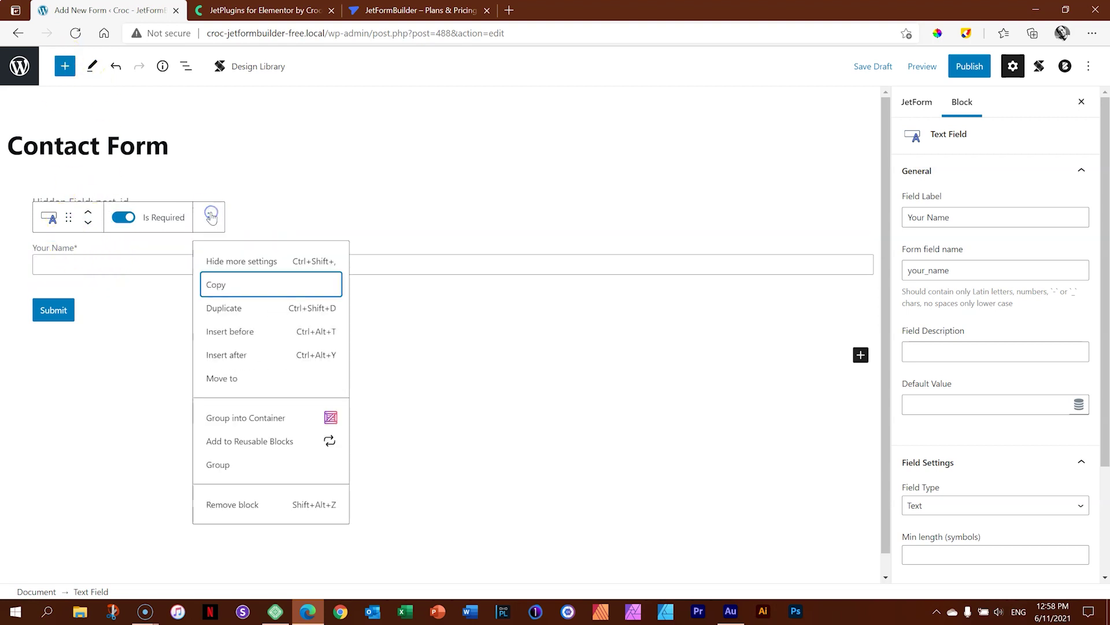
Duplicate Your Name and relabel the copy 'Your Email Address' with field name email.
click(210, 306)
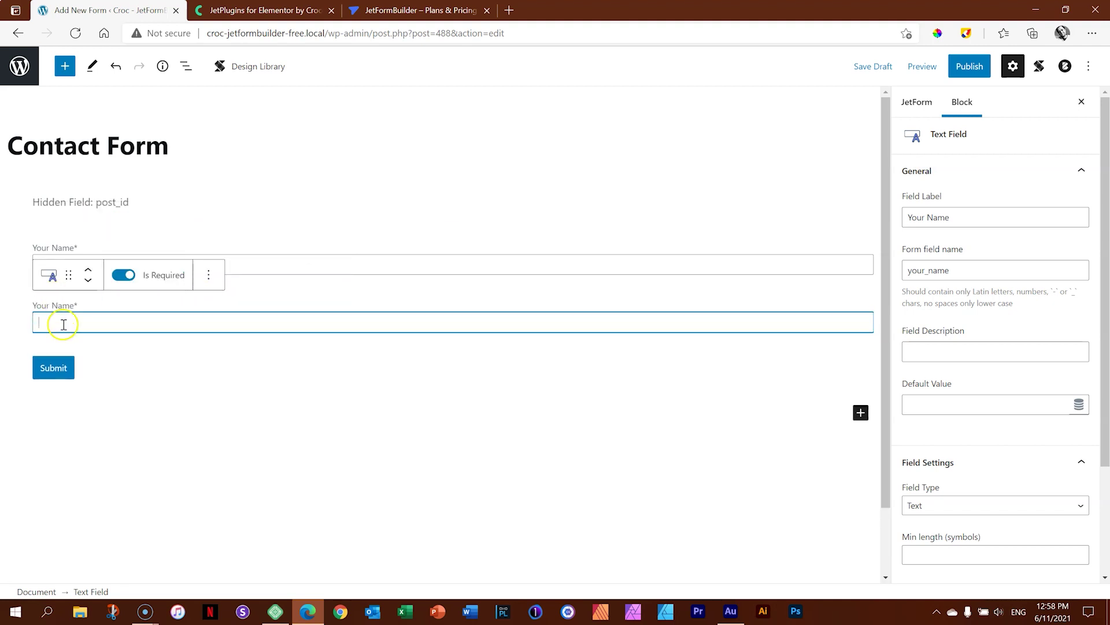
drag(986, 217, 889, 215)
text(YOu)
key(BackSpace)
key(BackSpace)
text(o)
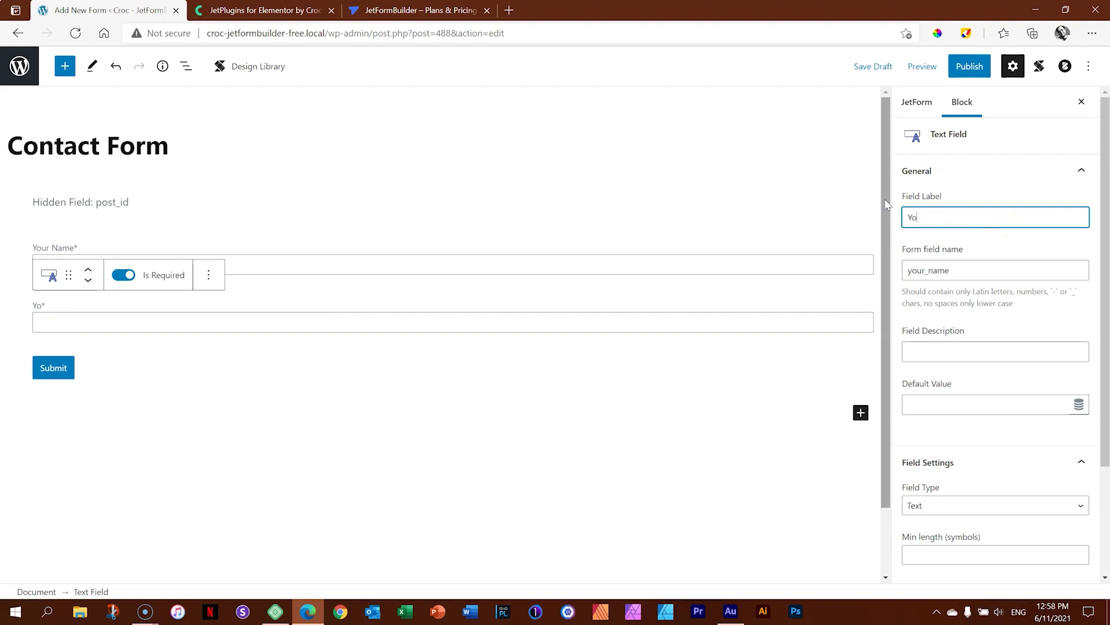
text(ur Email Address)
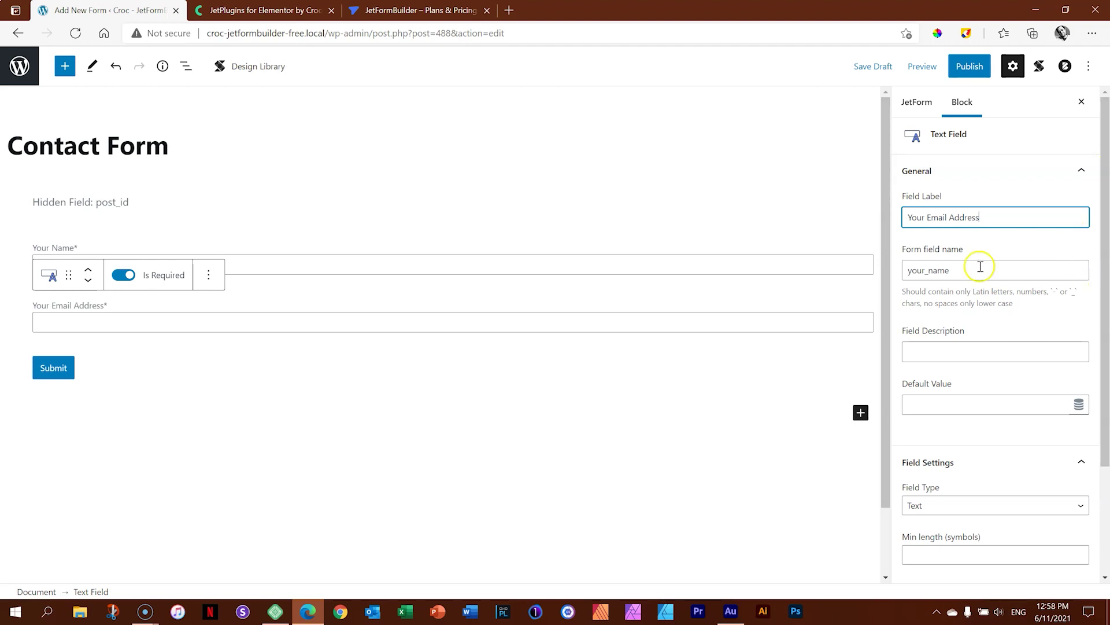
drag(971, 270, 868, 268)
text(email)
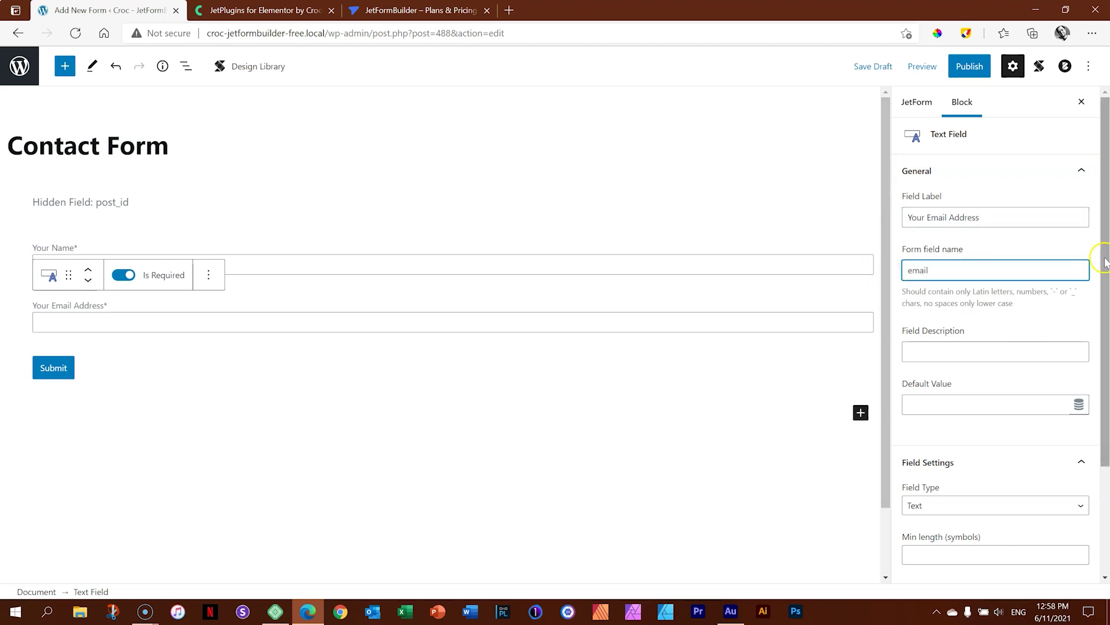
Set the copy's field type to Email and add an empty paragraph below the form.
scroll(925, 386, down, 3)
click(934, 363)
click(936, 410)
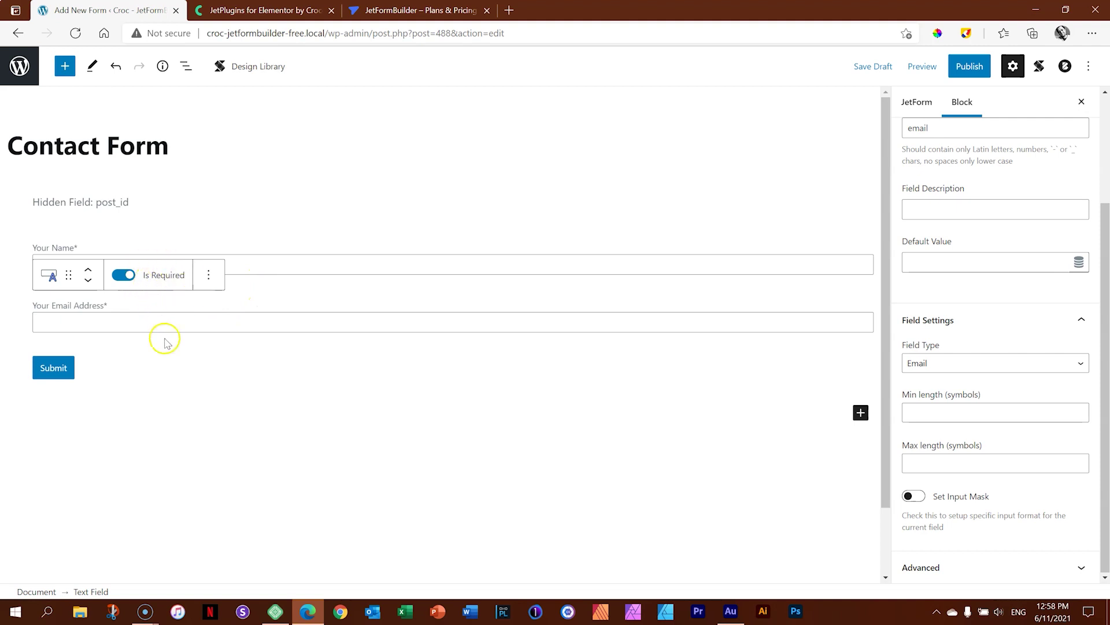
click(174, 367)
click(173, 426)
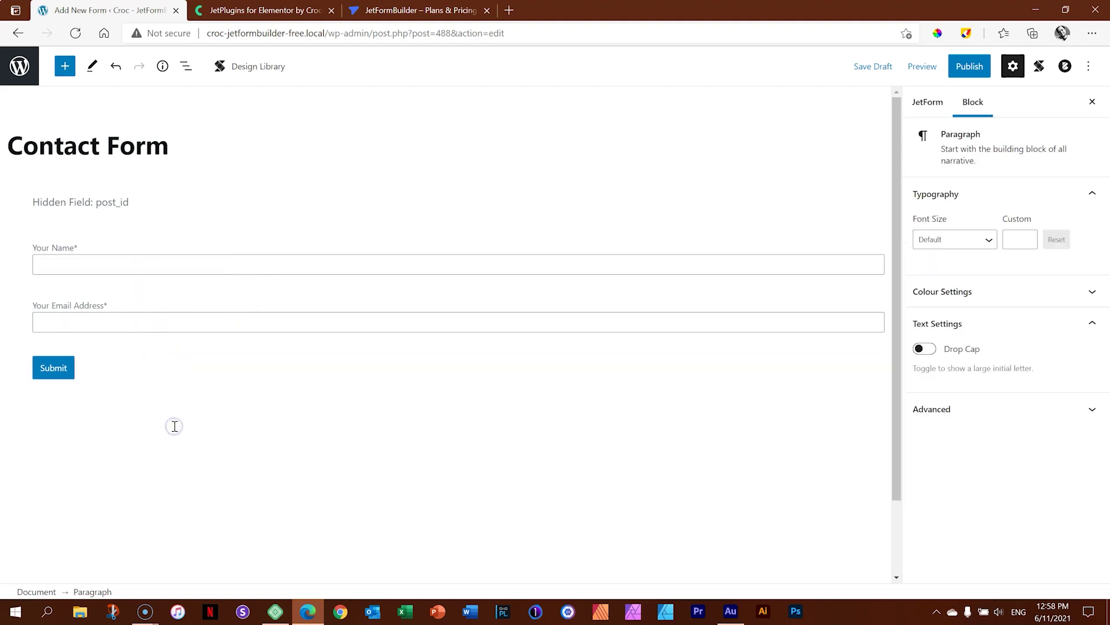
Save the draft with Ctrl+S, then insert a Textarea Field block below Your Email Address.
key(ctrl+s)
click(128, 323)
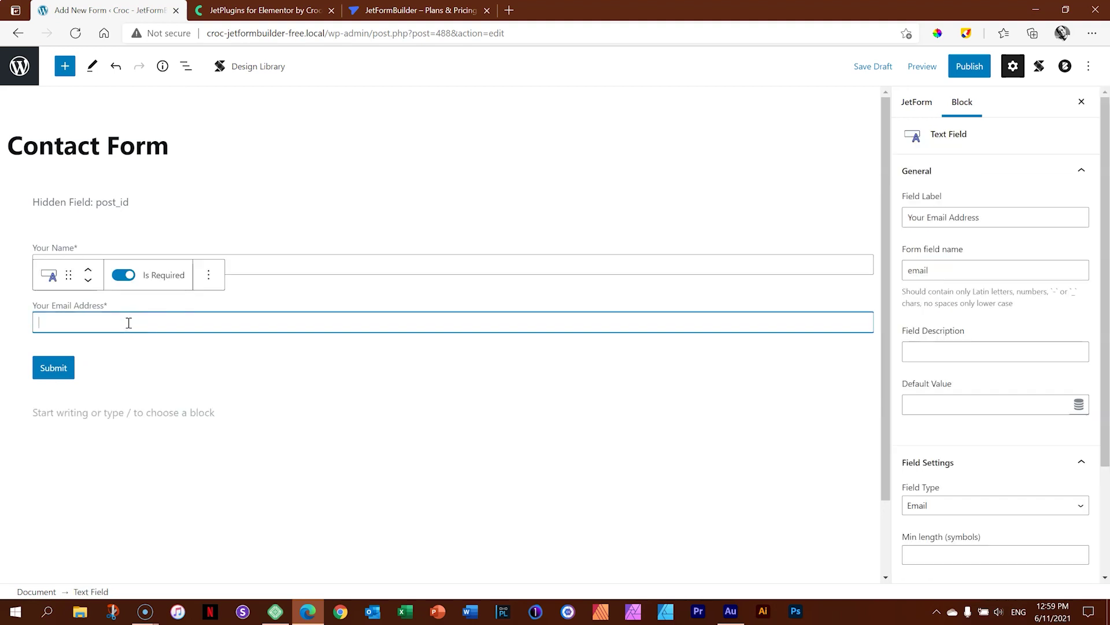
click(65, 67)
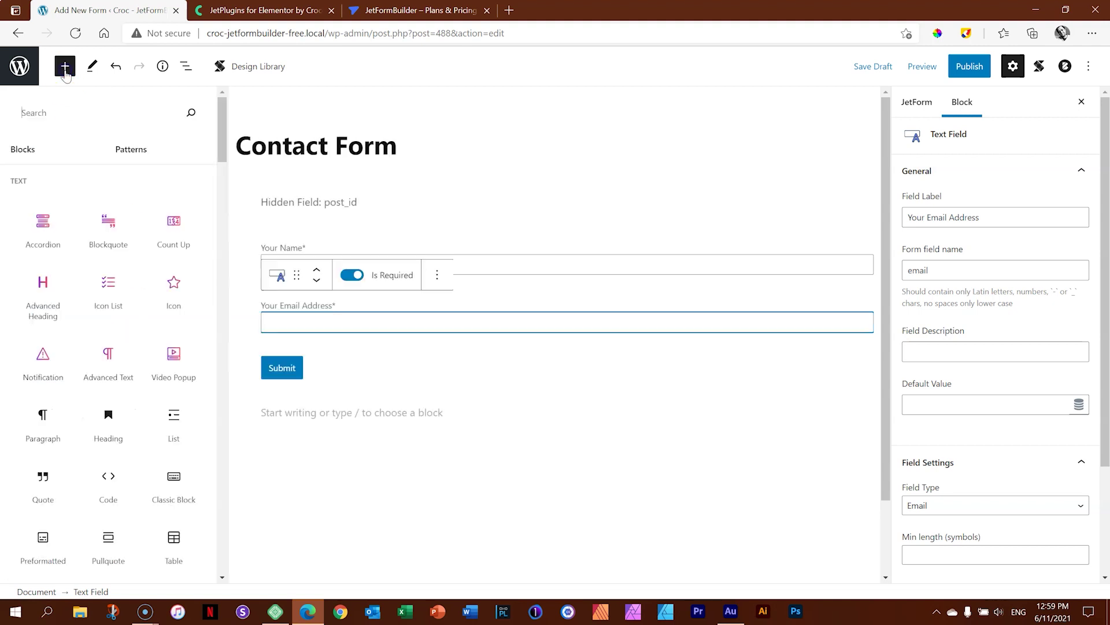
scroll(212, 250, down, 10)
drag(212, 251, 224, 459)
mouse_move(145, 356)
click(172, 372)
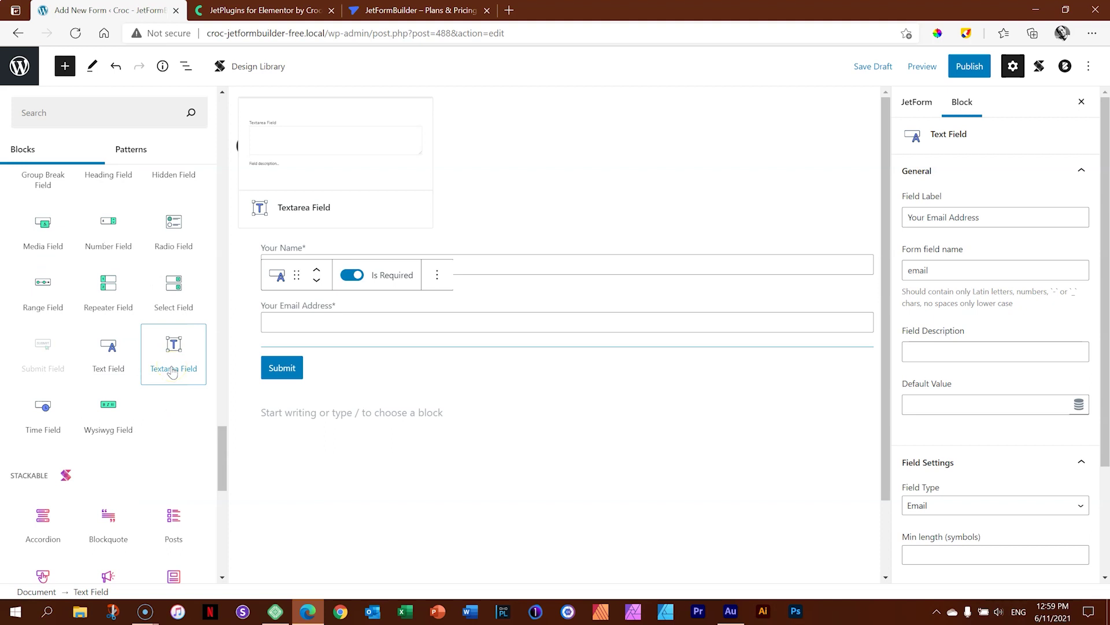
click(173, 371)
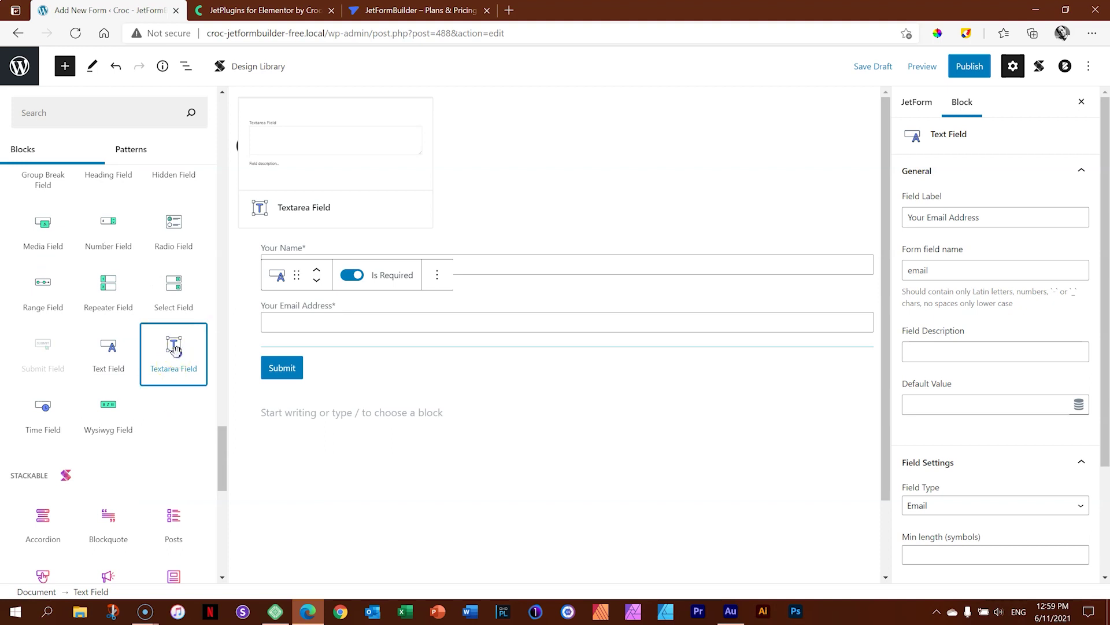
click(272, 454)
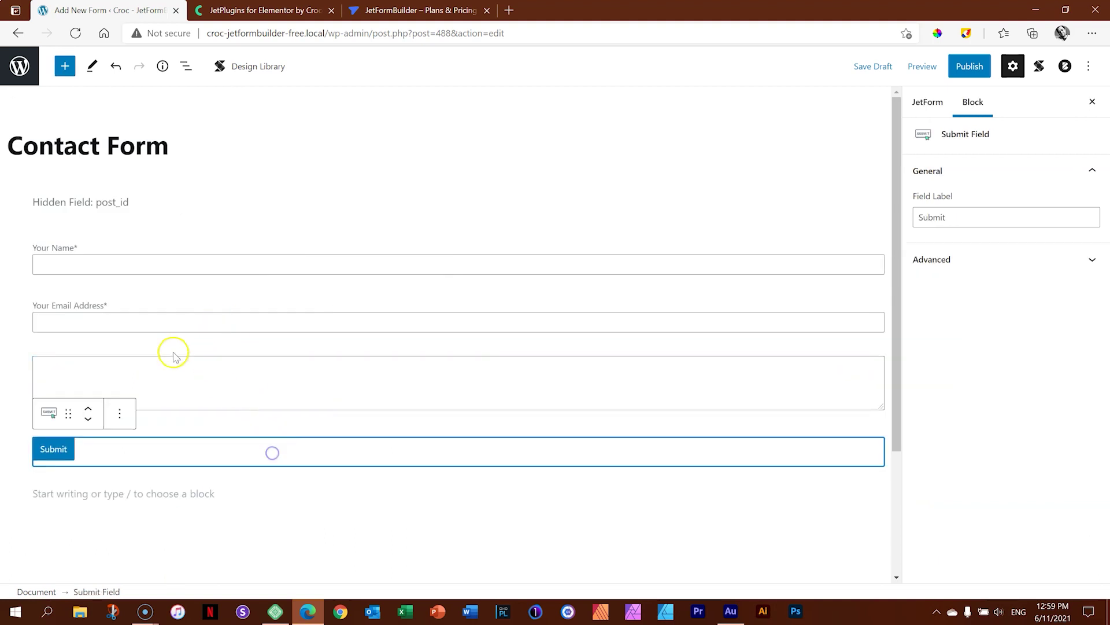
Reposition the new Textarea below Your Email Address and make it required.
click(177, 375)
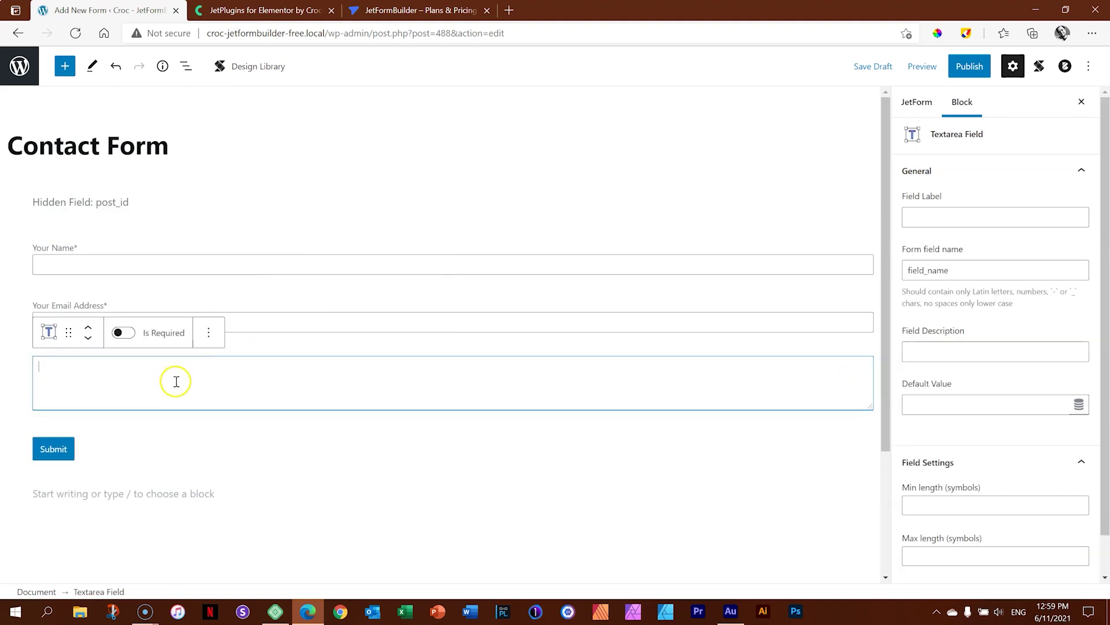
click(88, 327)
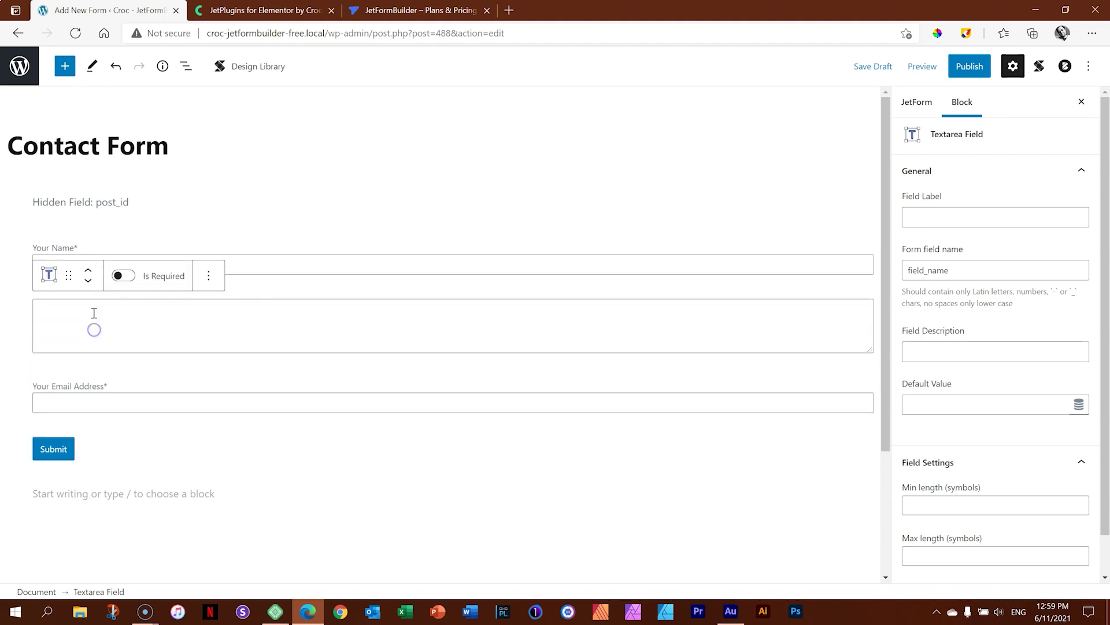
click(88, 270)
click(88, 224)
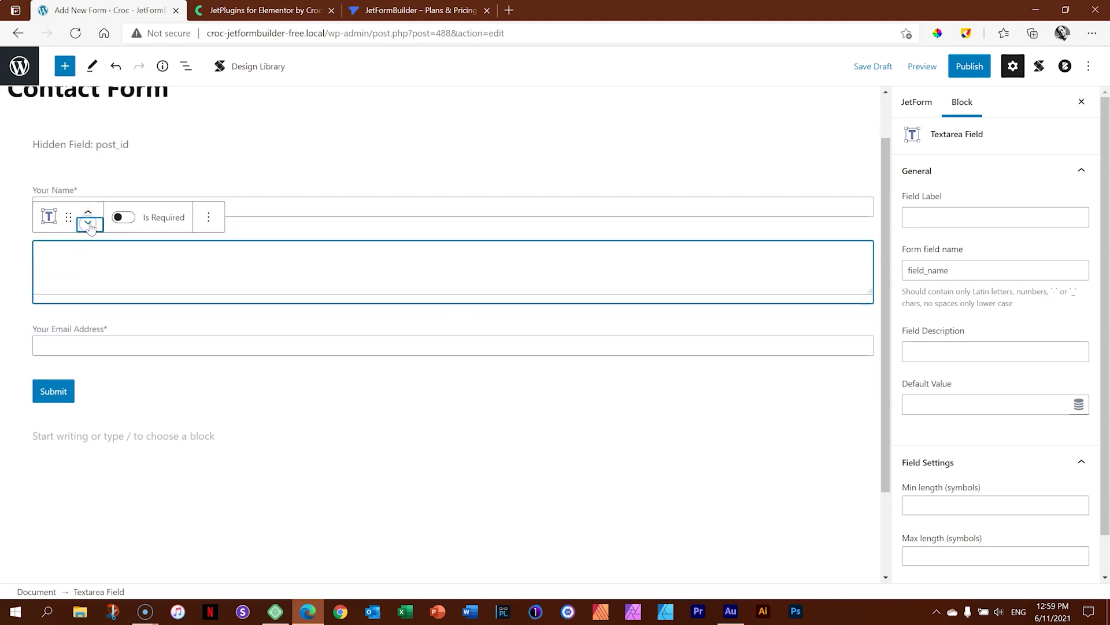
click(88, 223)
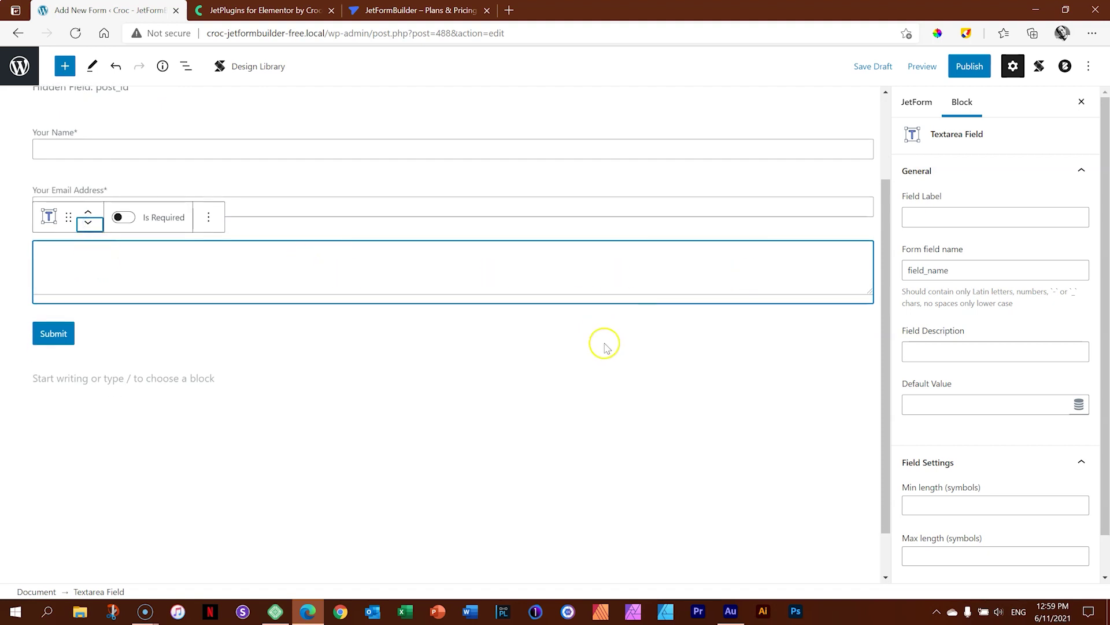
click(173, 219)
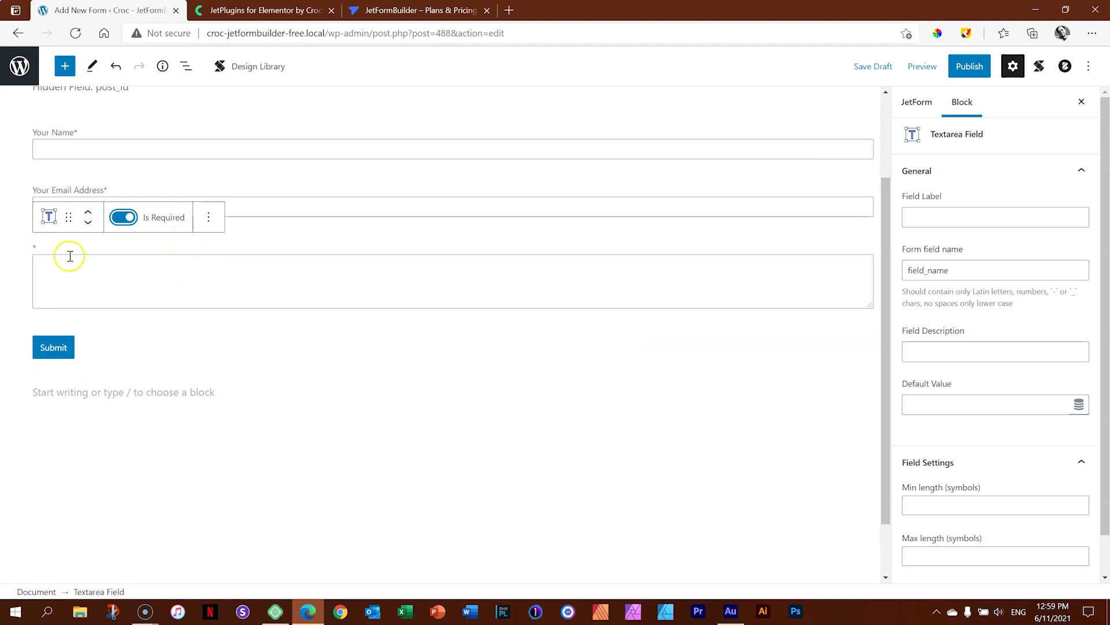
Label the Textarea 'Your Message', name it message, and cap its length at 1000 symbols.
click(926, 222)
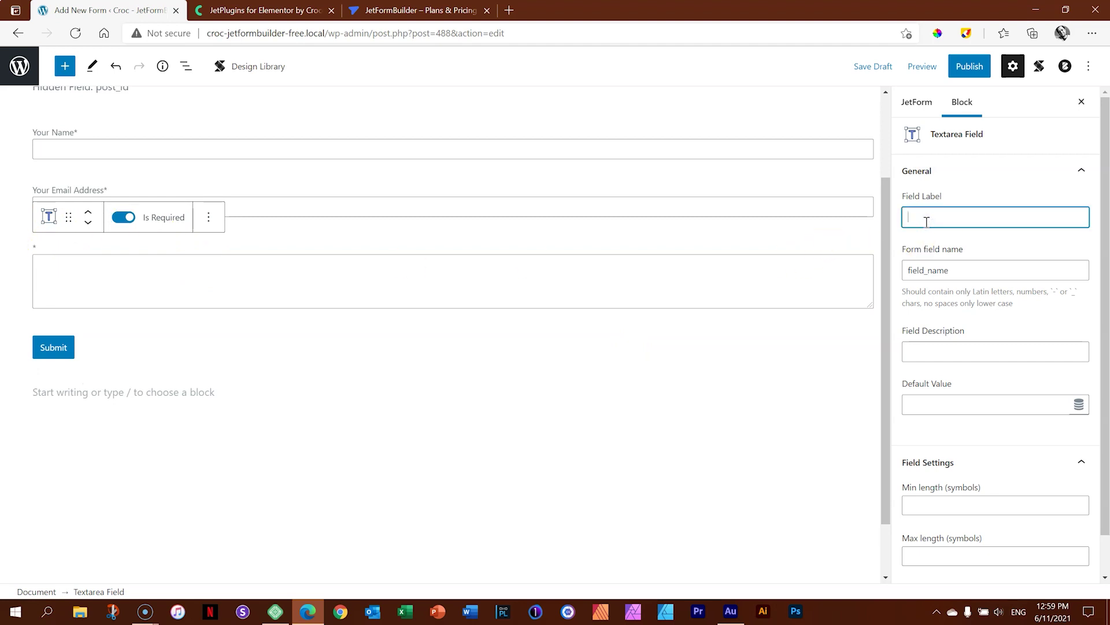
text(Your Message)
double_click(921, 270)
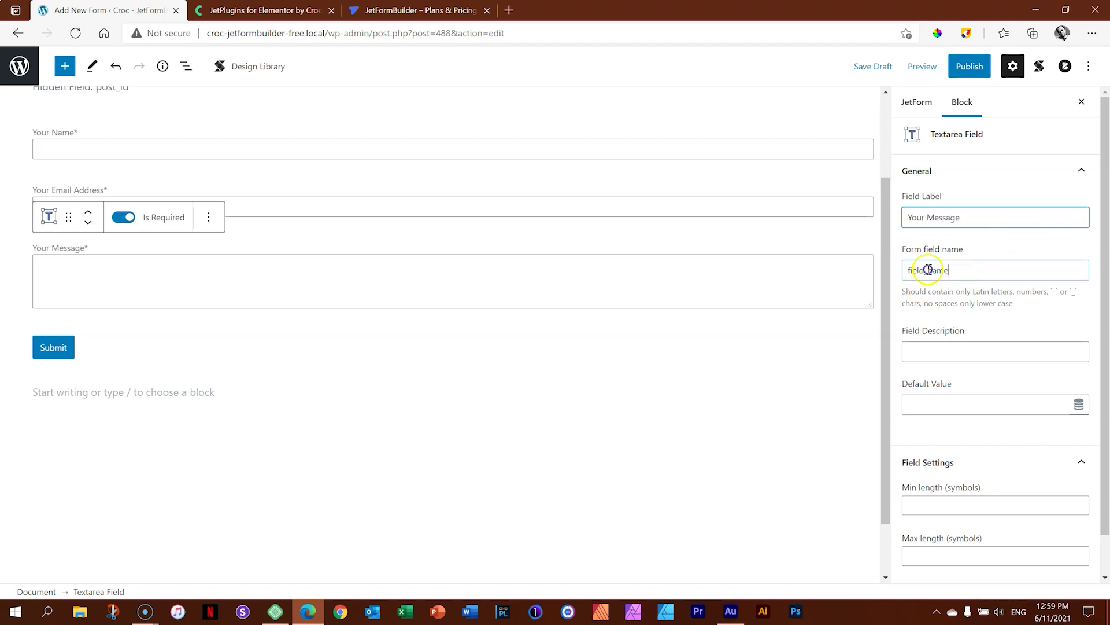
text(message)
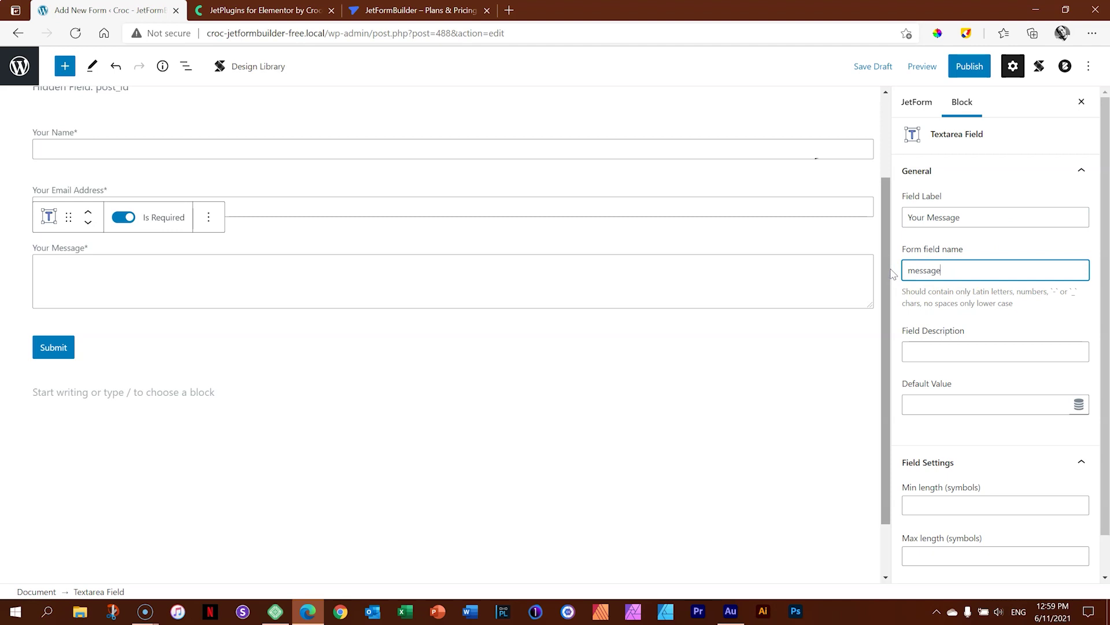
scroll(1104, 281, down, 1)
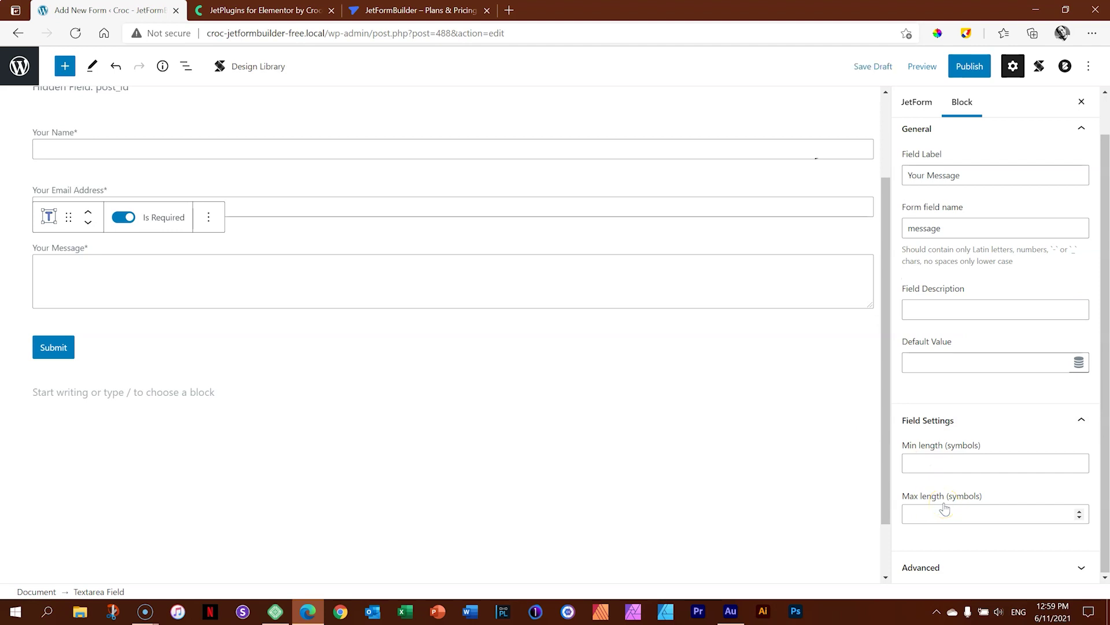
click(922, 516)
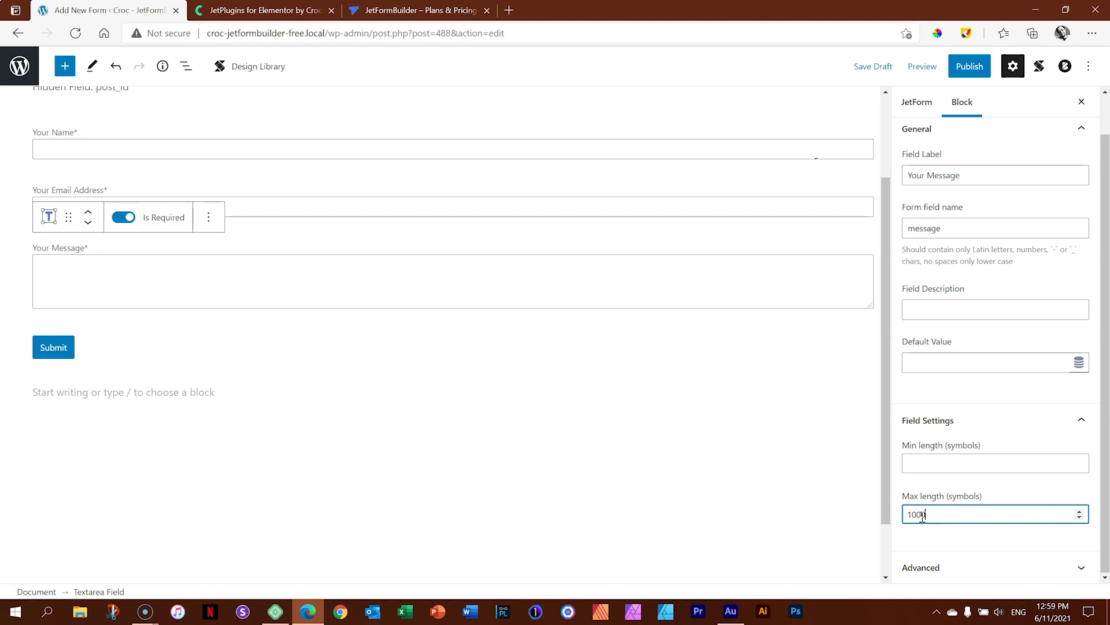
click(1029, 478)
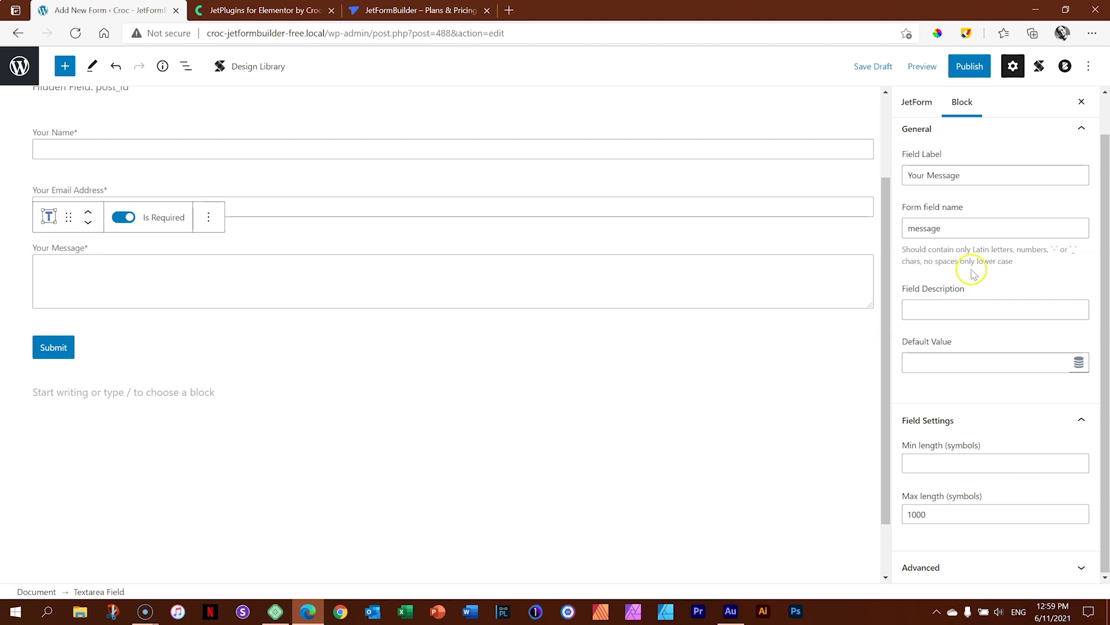
click(973, 313)
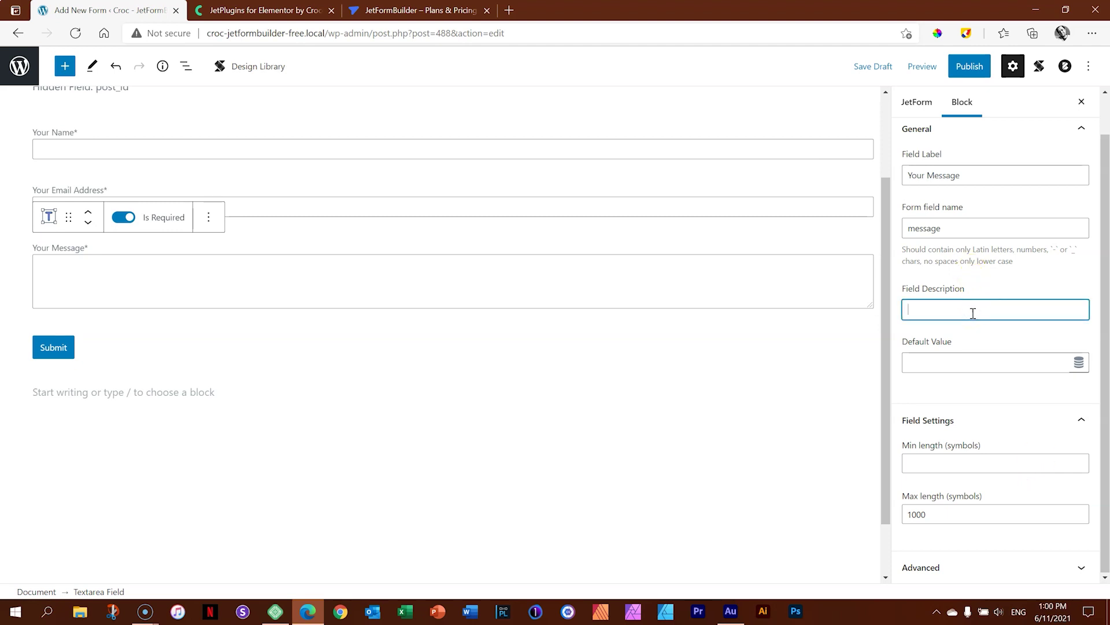
Give Your Message the description 'maximum of 1000 characters for the message' and begin publishing.
text(maxximum of 1000 c)
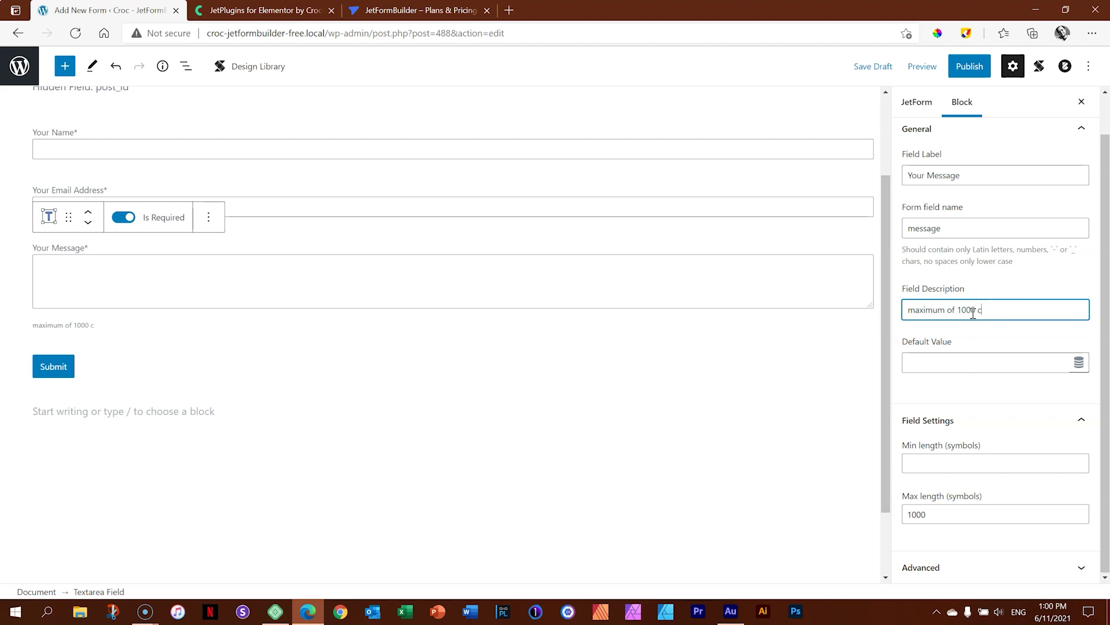
text(or the message)
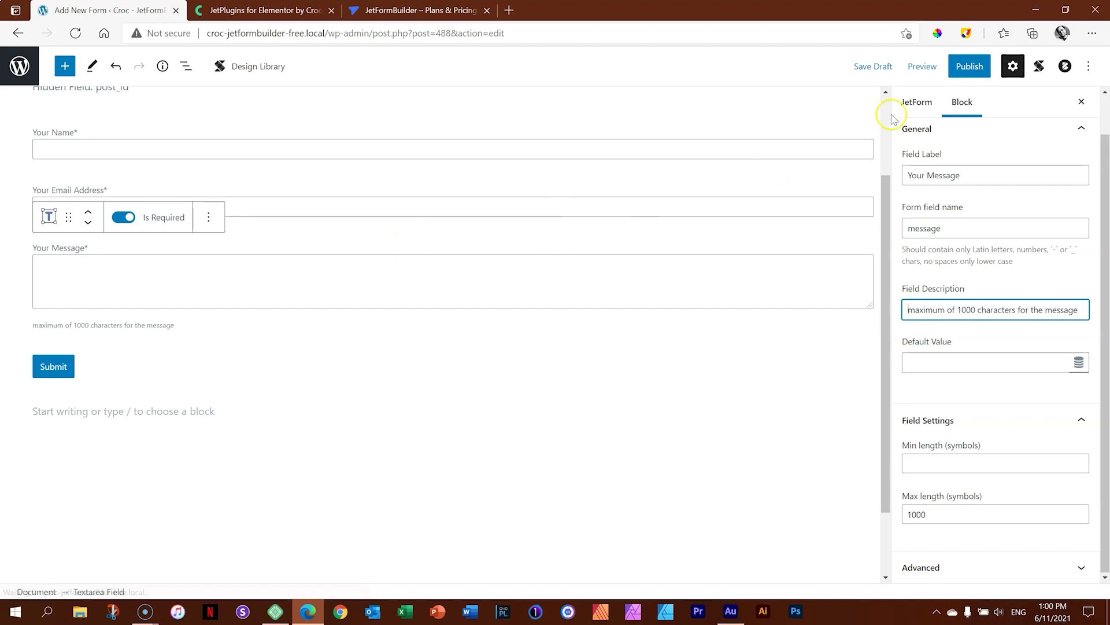
click(971, 67)
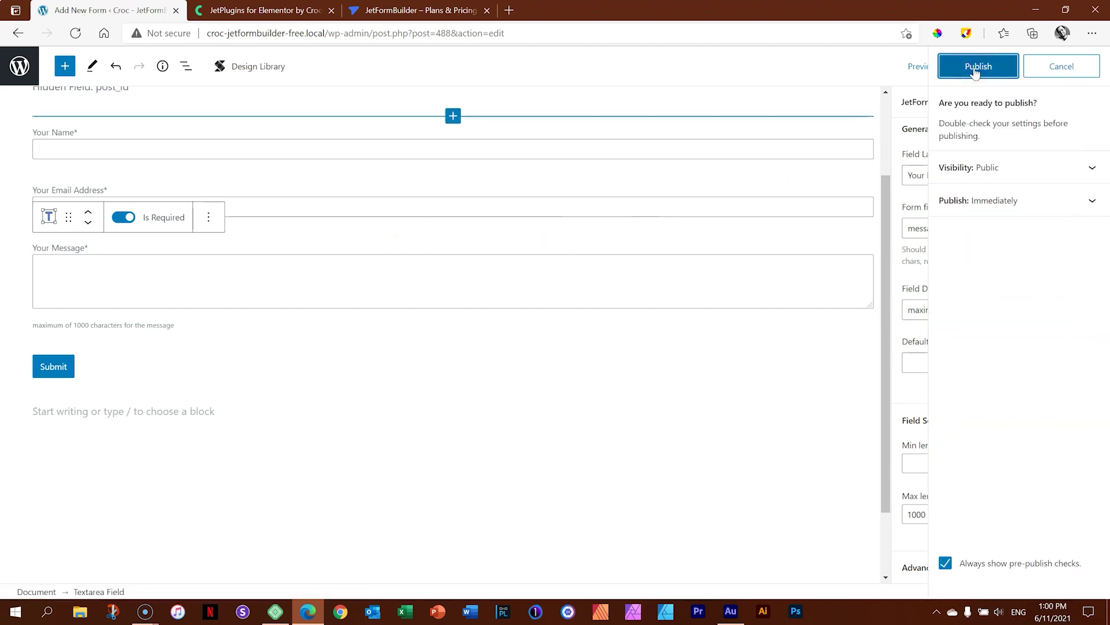
Publish the Contact Form and preview it at tablet and mobile widths.
click(977, 67)
click(921, 67)
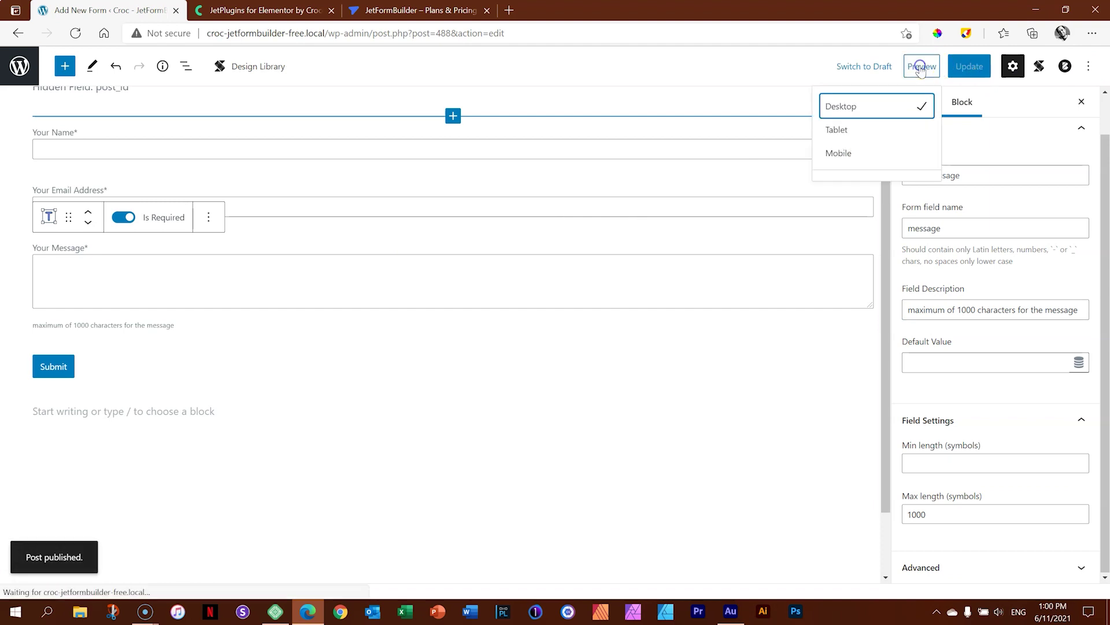
click(863, 131)
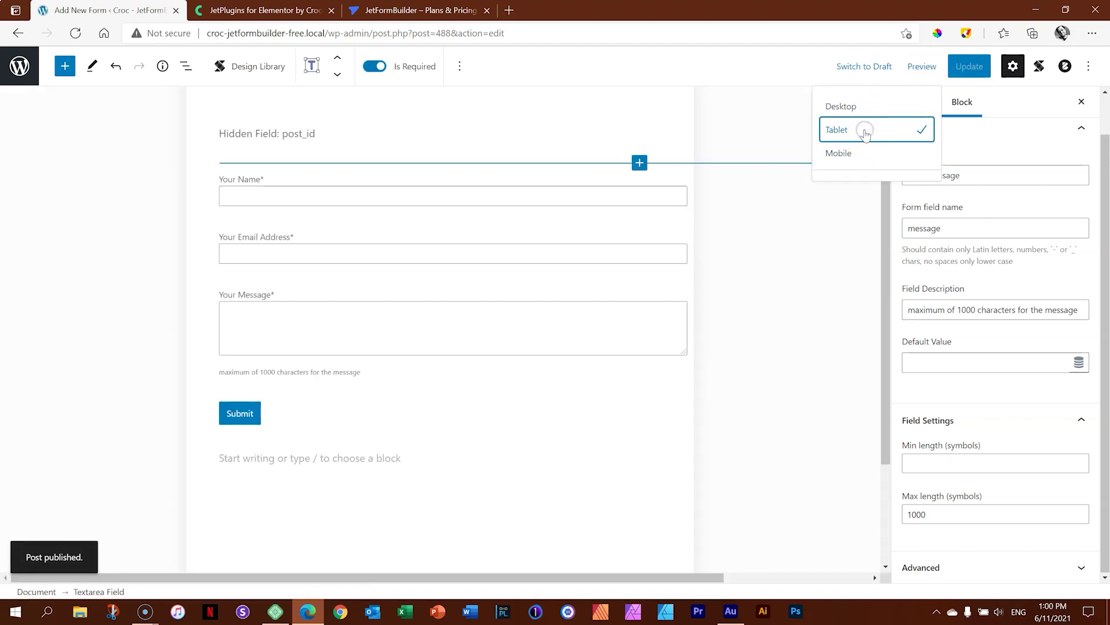
click(866, 151)
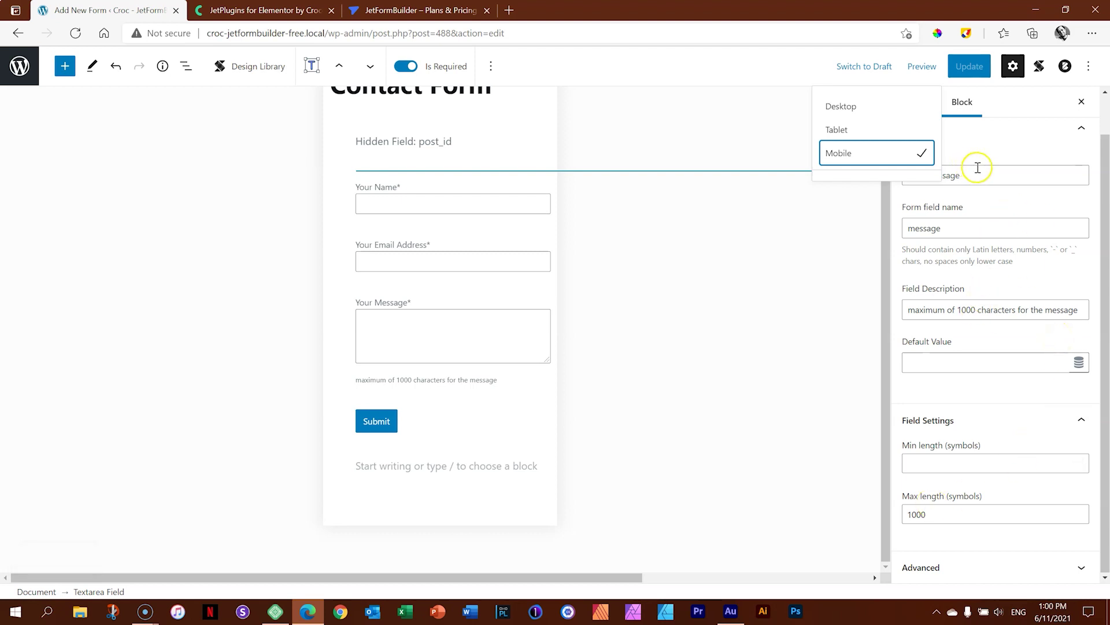
click(929, 67)
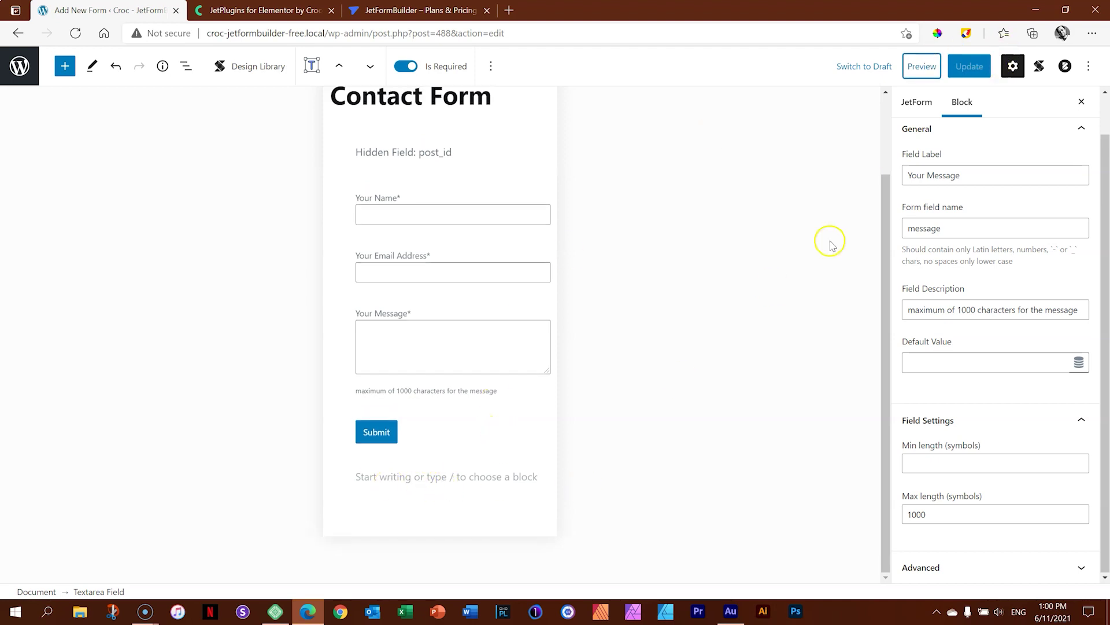
Return the editor to desktop width and show the List View outline of the form's blocks.
click(1012, 66)
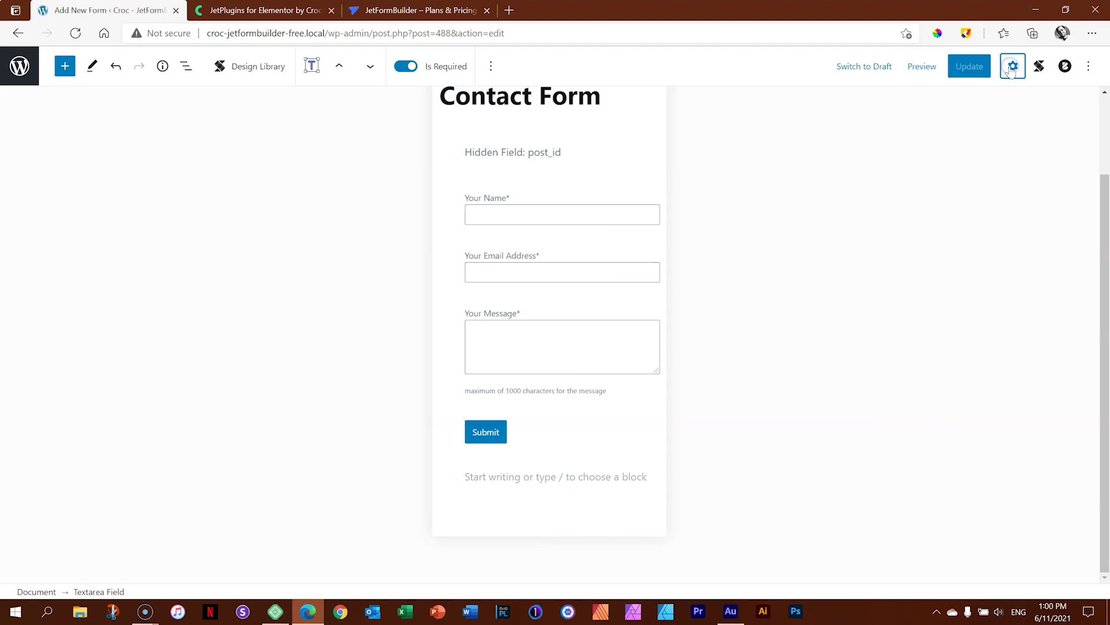
click(1012, 67)
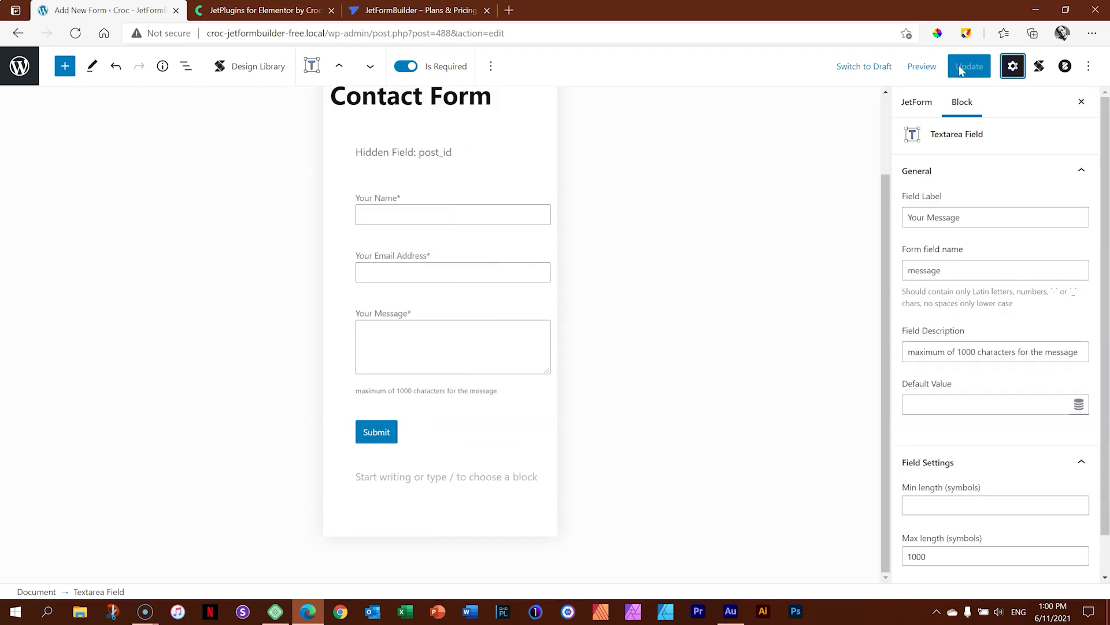
click(922, 66)
click(880, 105)
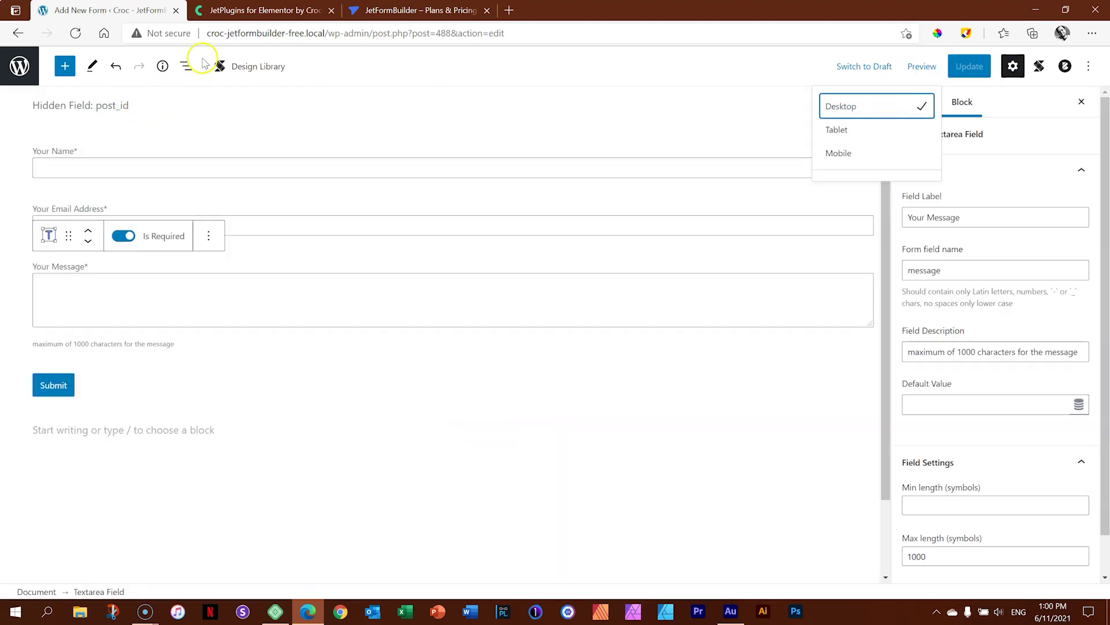
click(185, 68)
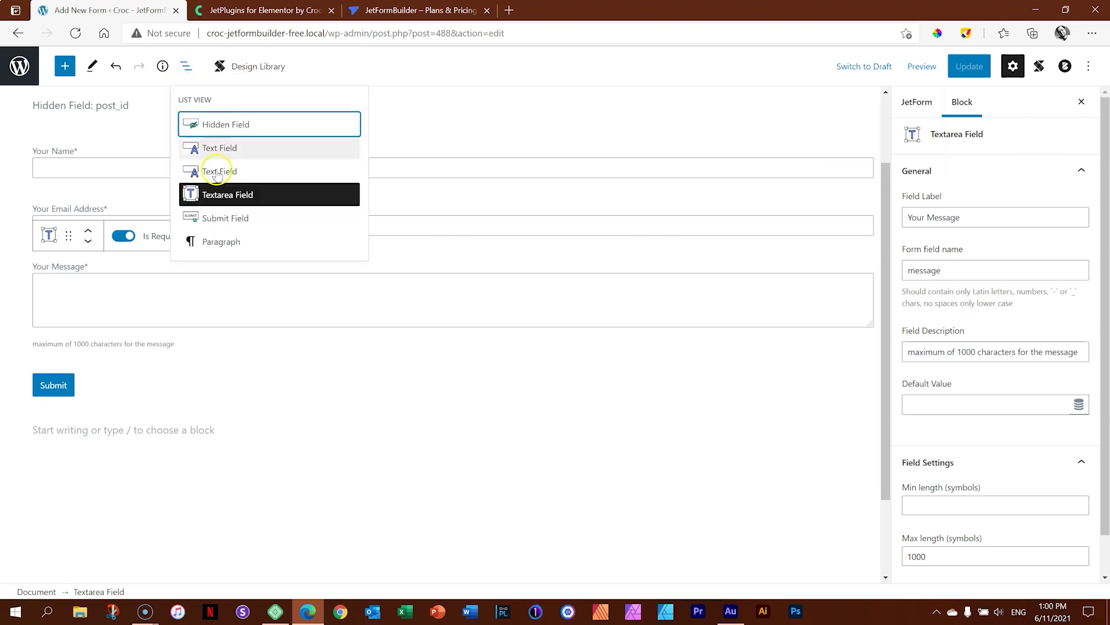
Delete the stray paragraph after Submit, save the form update, and return to the Forms list.
click(220, 243)
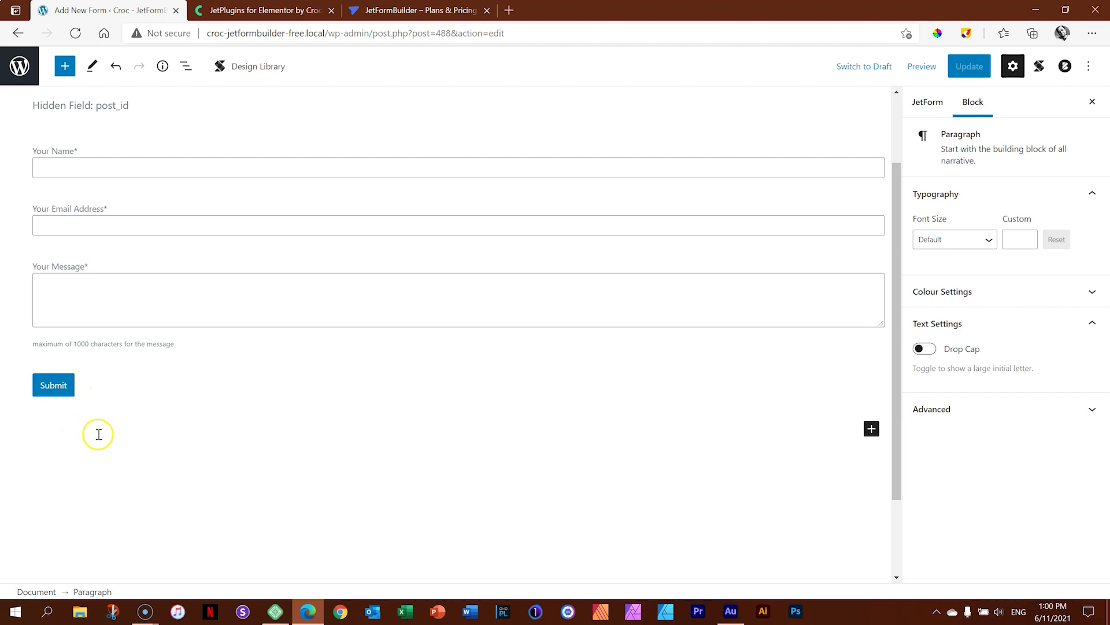
text(dl;js;asf)
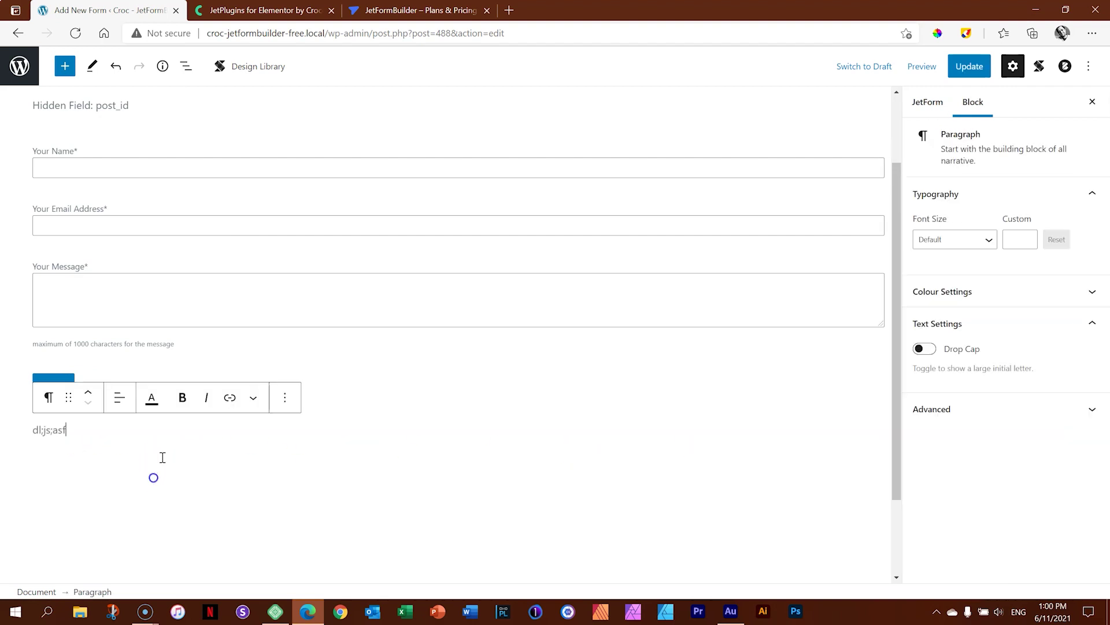
click(284, 398)
click(292, 354)
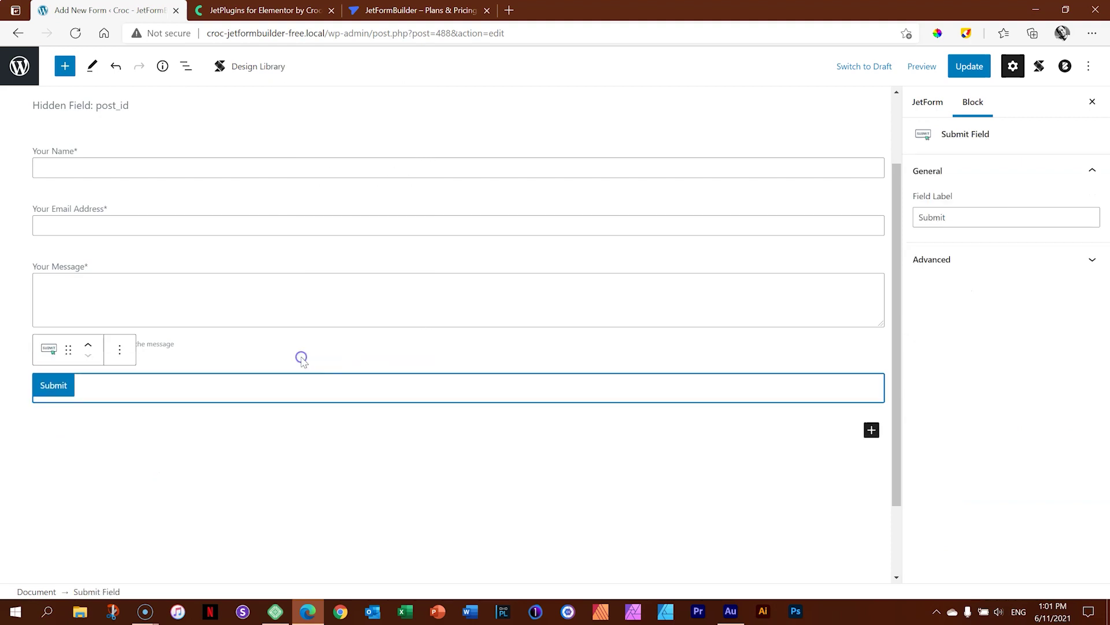
click(956, 67)
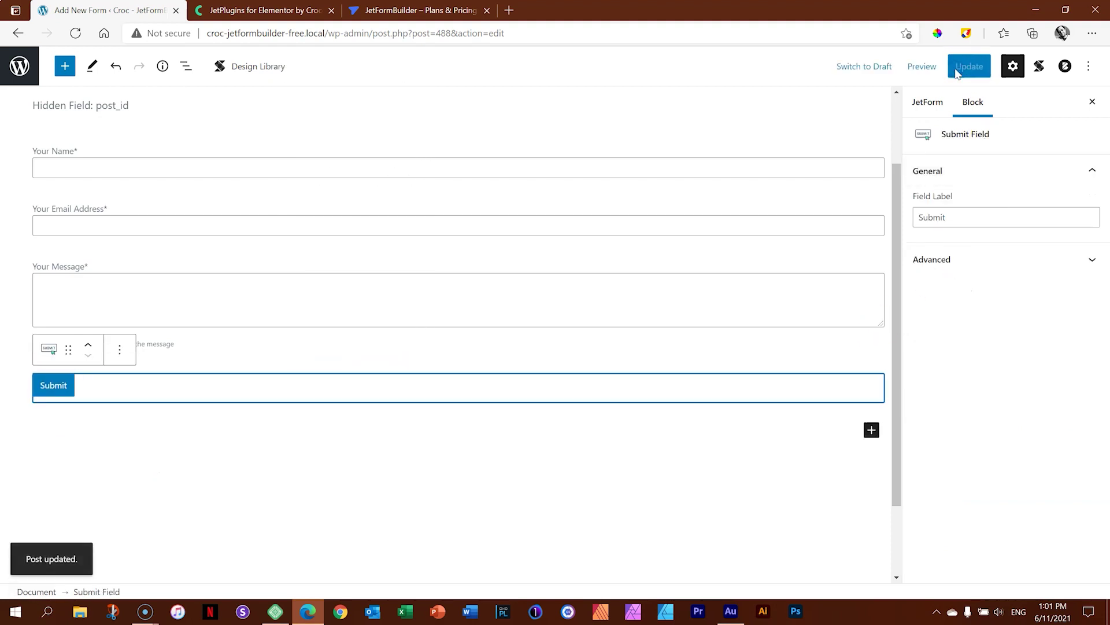
click(25, 72)
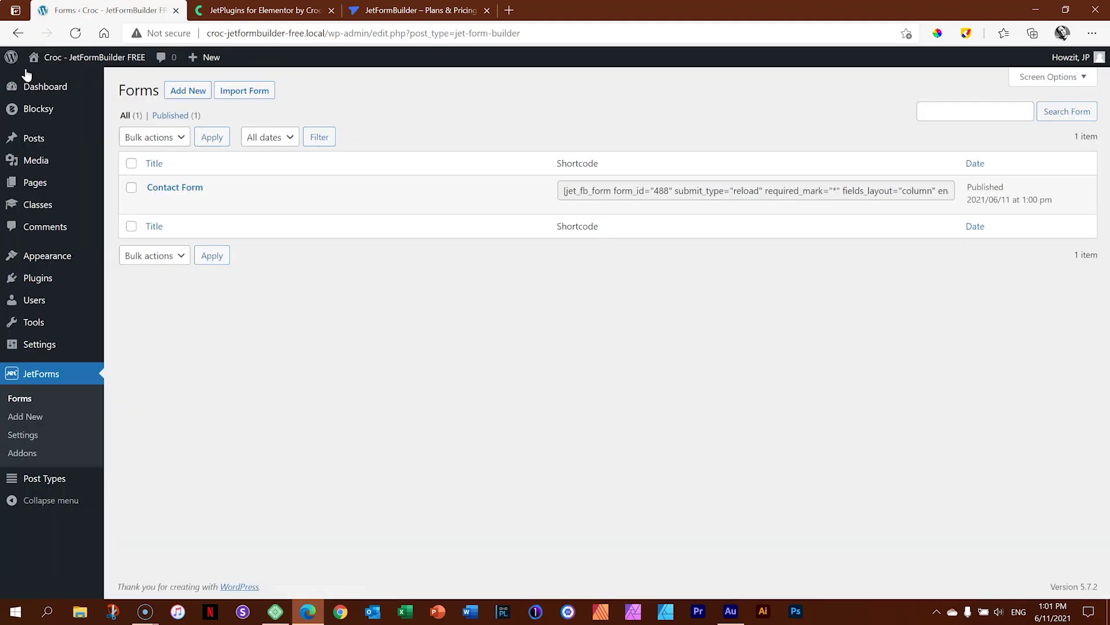
Go to Pages and open the 'Contact us' page in the block editor.
mouse_move(222, 206)
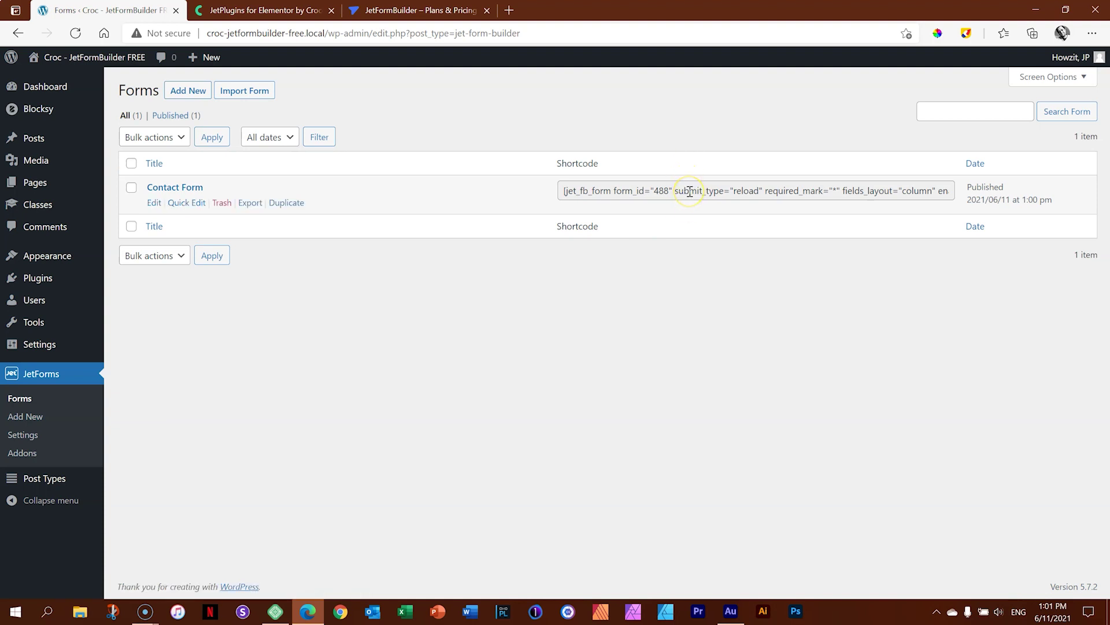
click(32, 183)
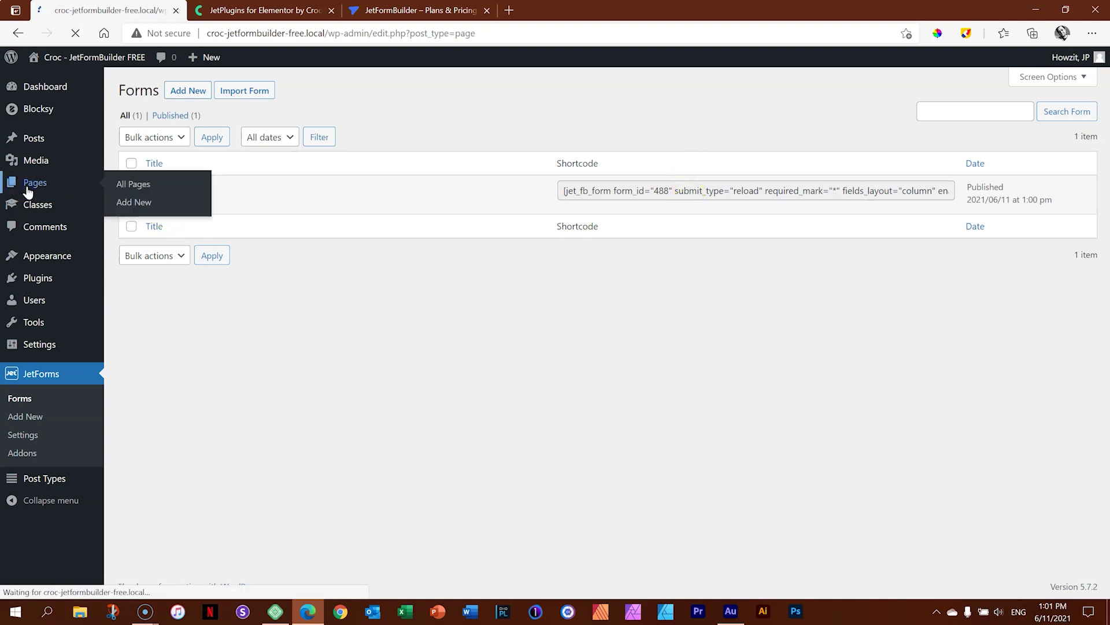
mouse_move(139, 267)
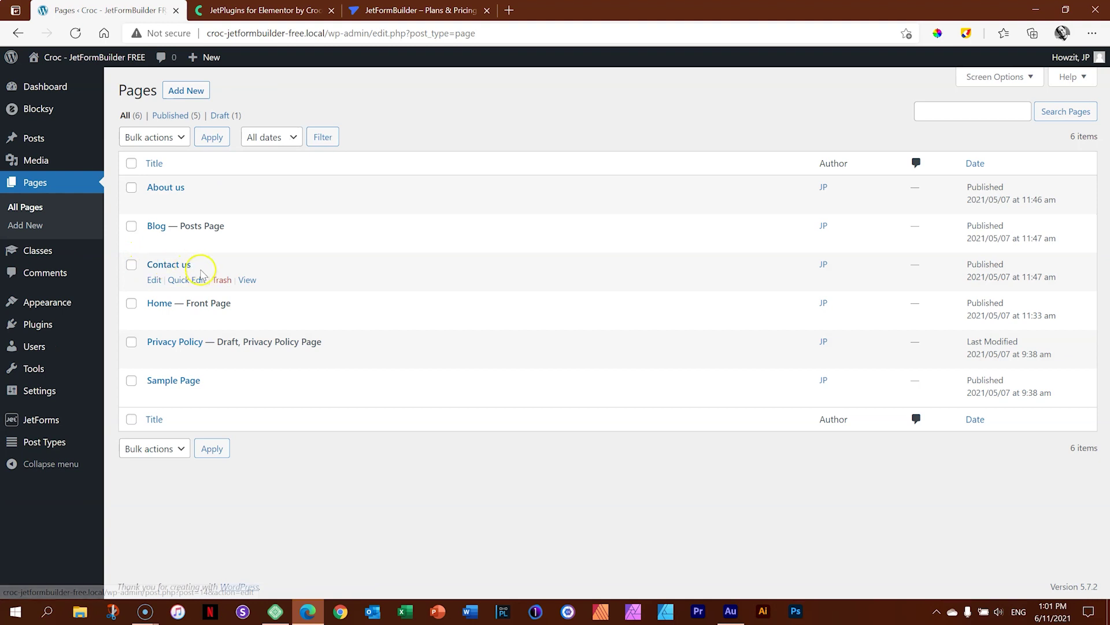
click(178, 266)
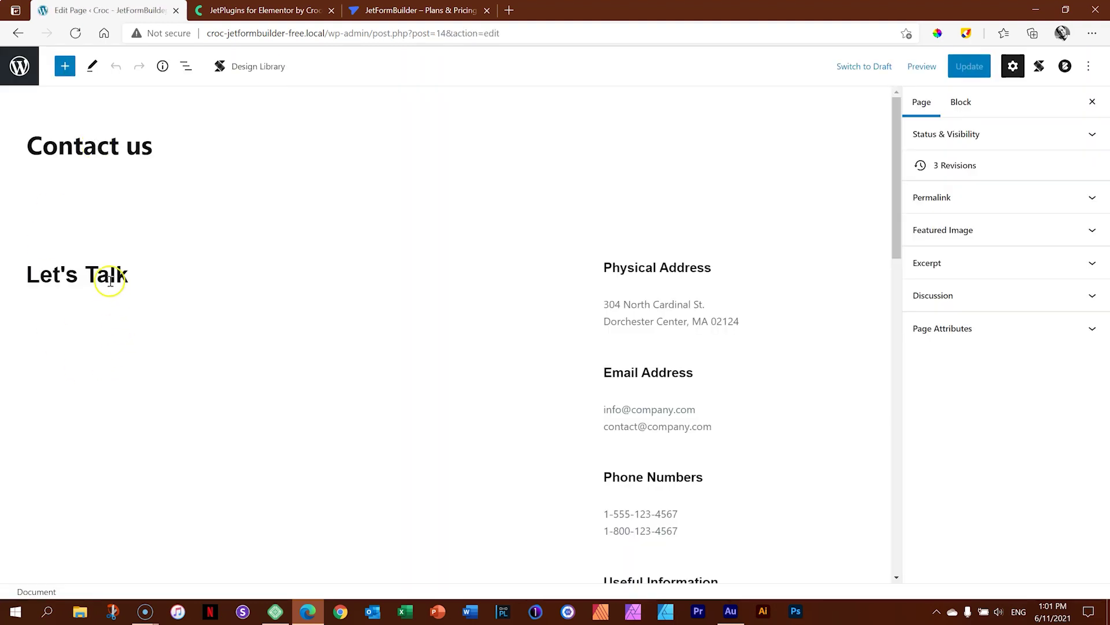
Select the Let's Talk heading on the Contact us page using the block outline.
click(110, 276)
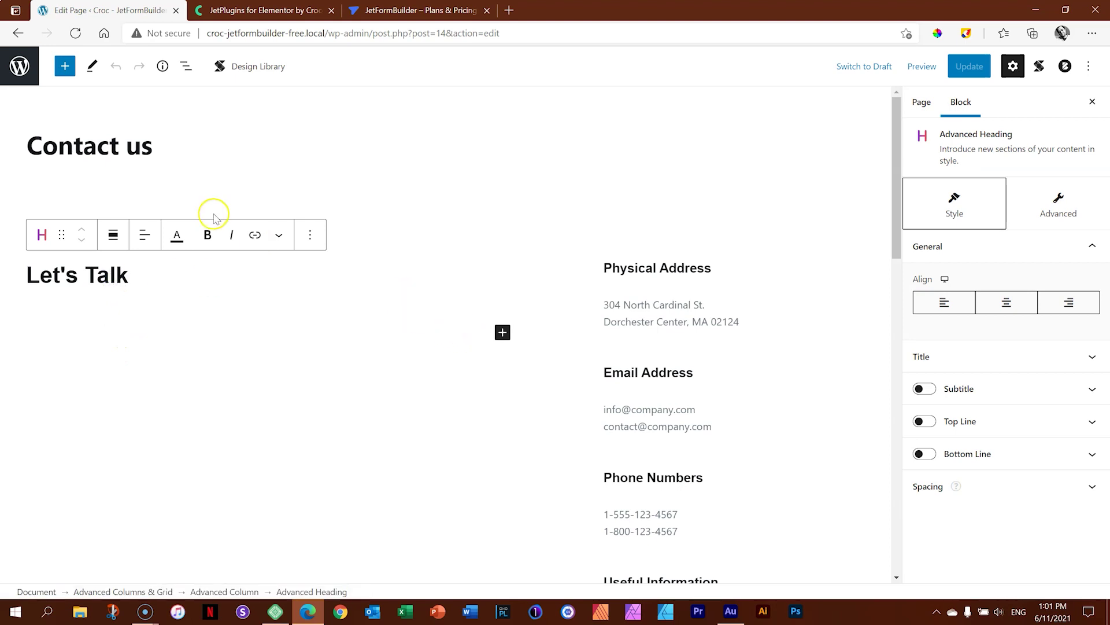
click(181, 68)
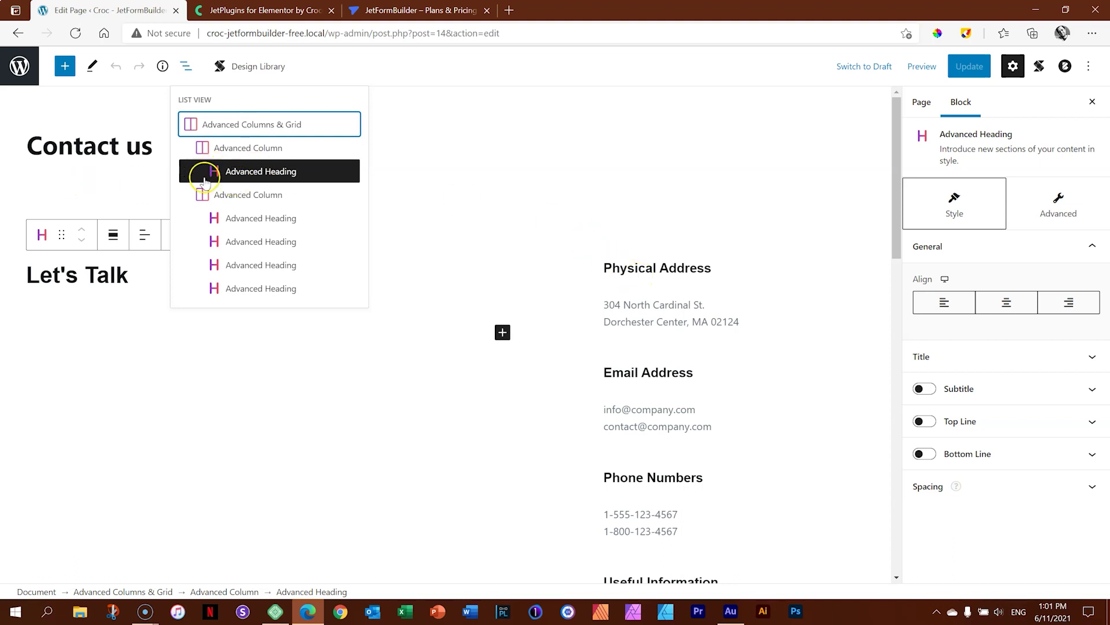
click(258, 179)
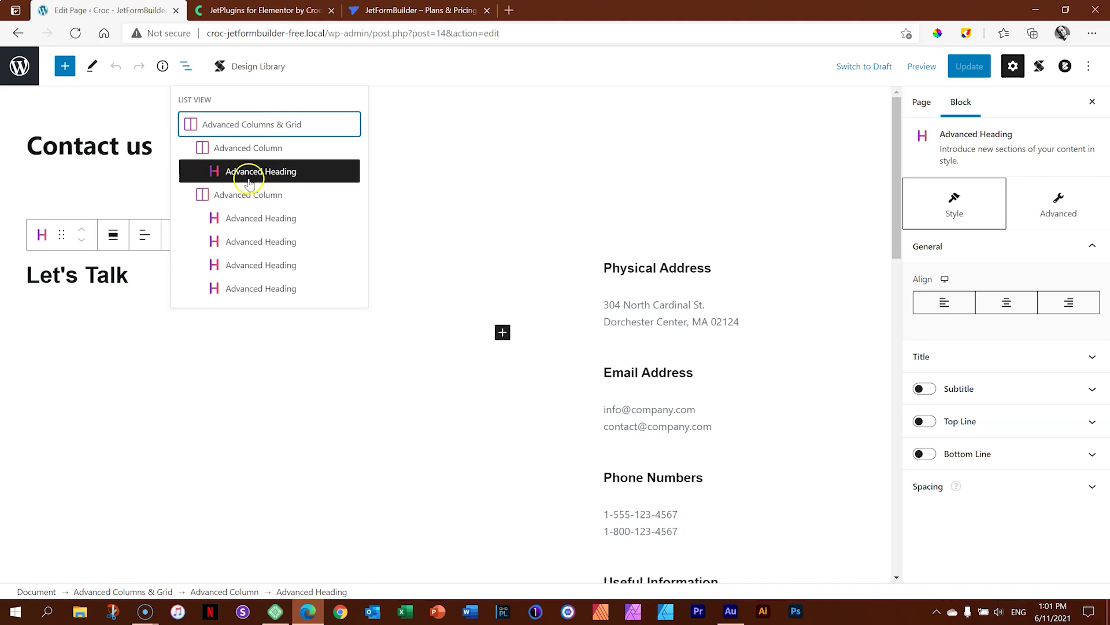
click(212, 177)
Insert a JetForm block beneath the heading from the block library.
click(64, 67)
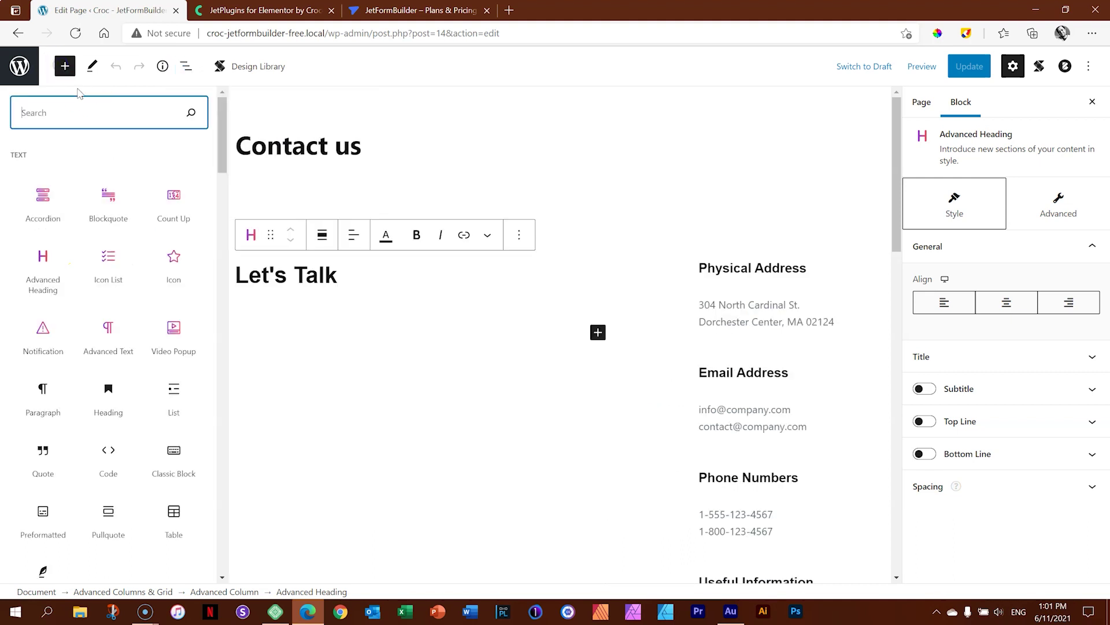
scroll(95, 191, down, 5)
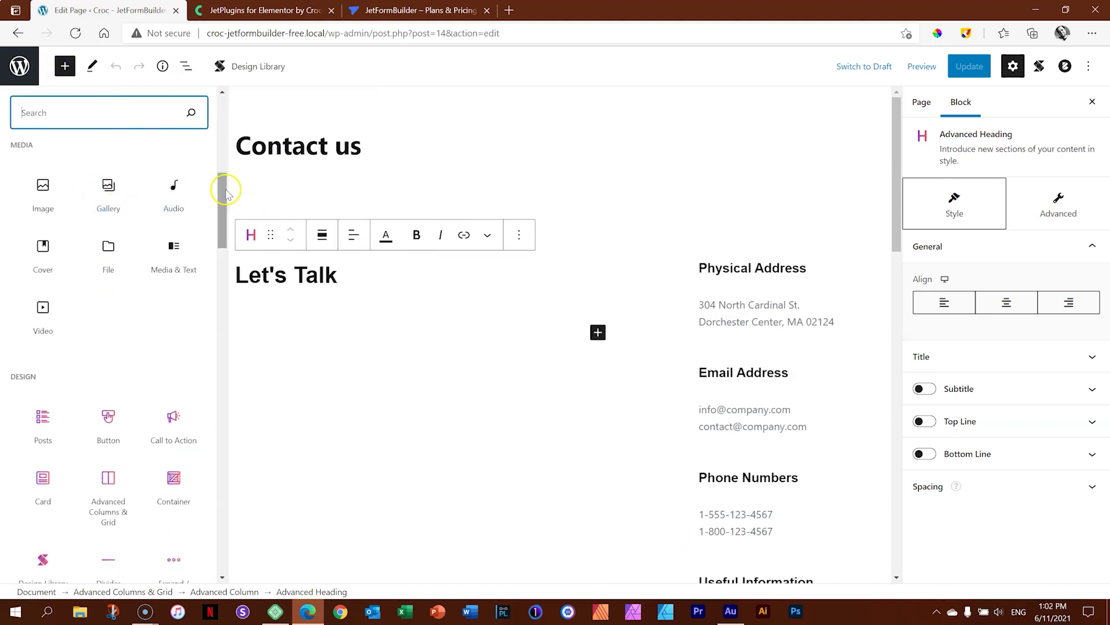
drag(225, 191, 227, 171)
drag(232, 135, 231, 263)
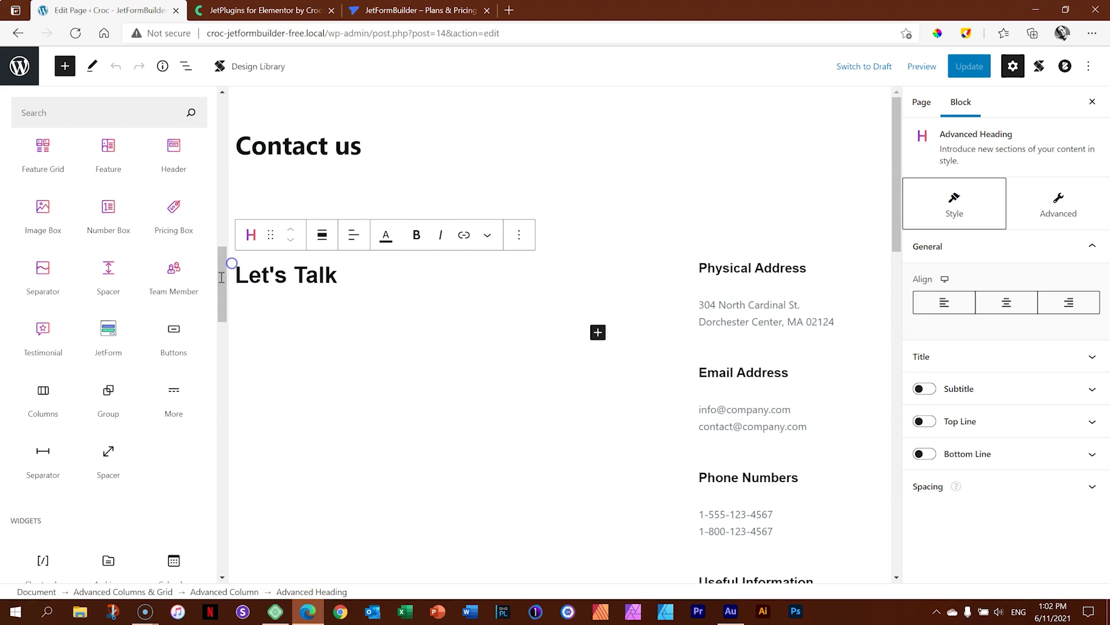
mouse_move(110, 328)
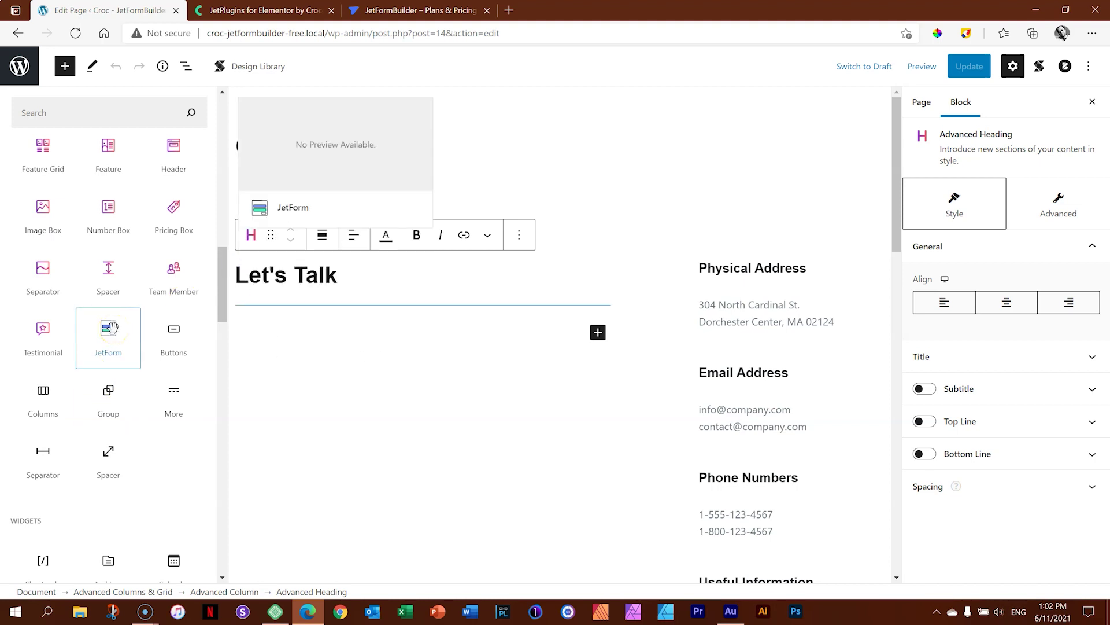
click(110, 327)
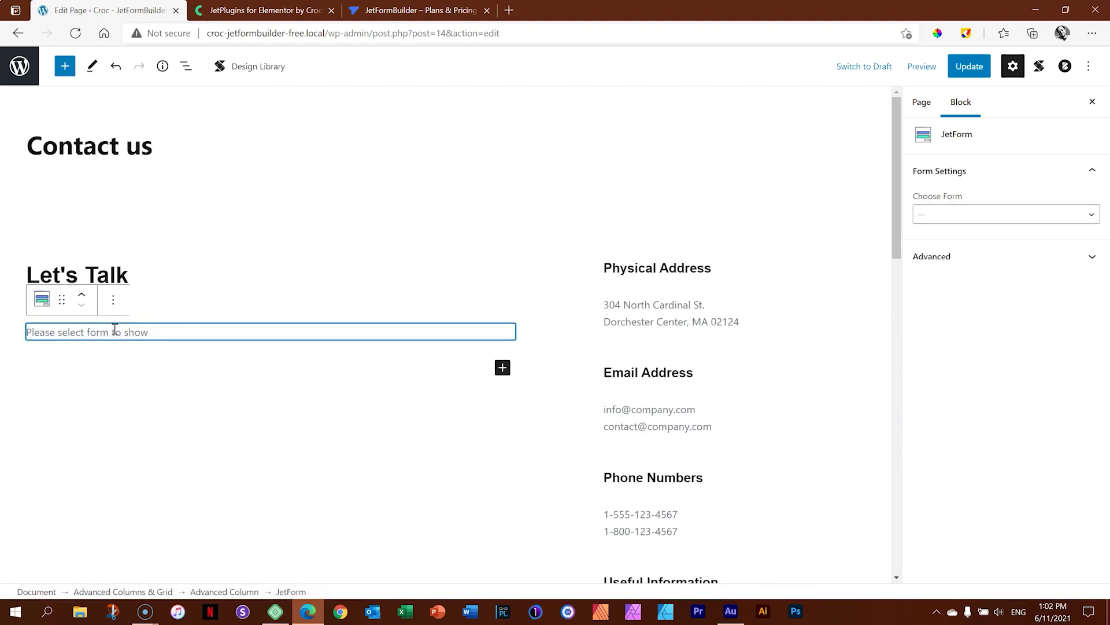
Choose Contact Form as the form embedded in the new JetForm block.
click(91, 335)
click(1065, 218)
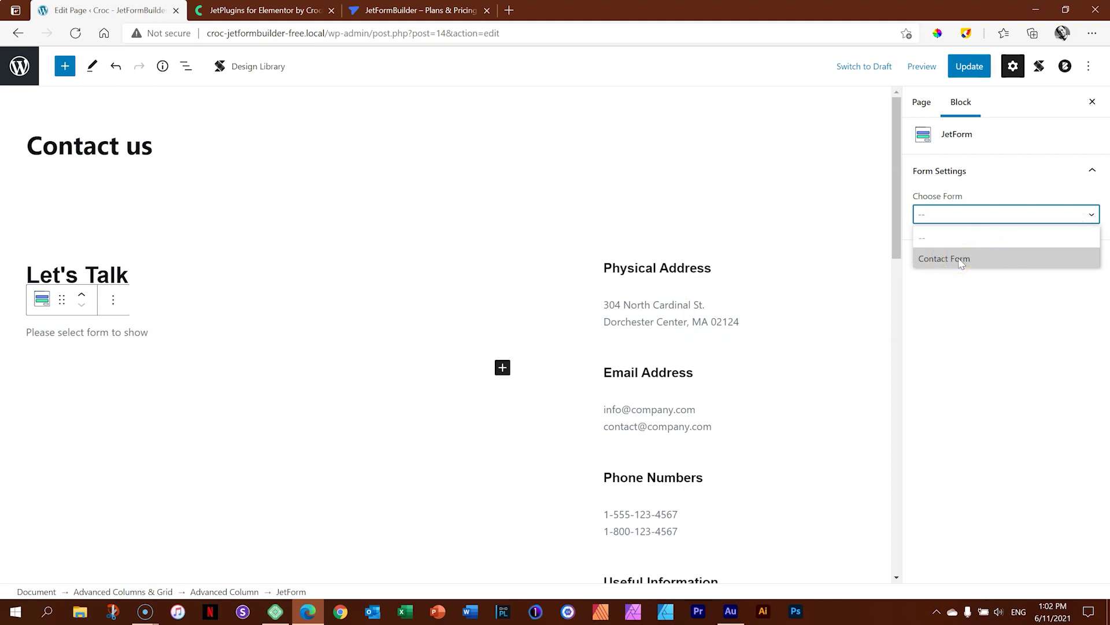
click(960, 259)
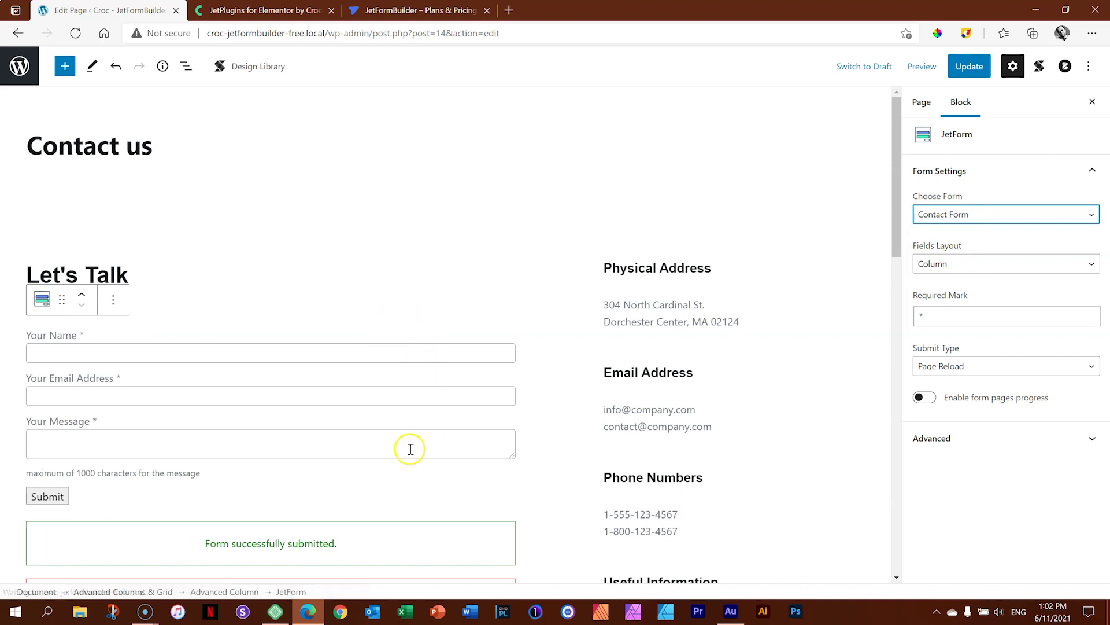
scroll(387, 451, down, 3)
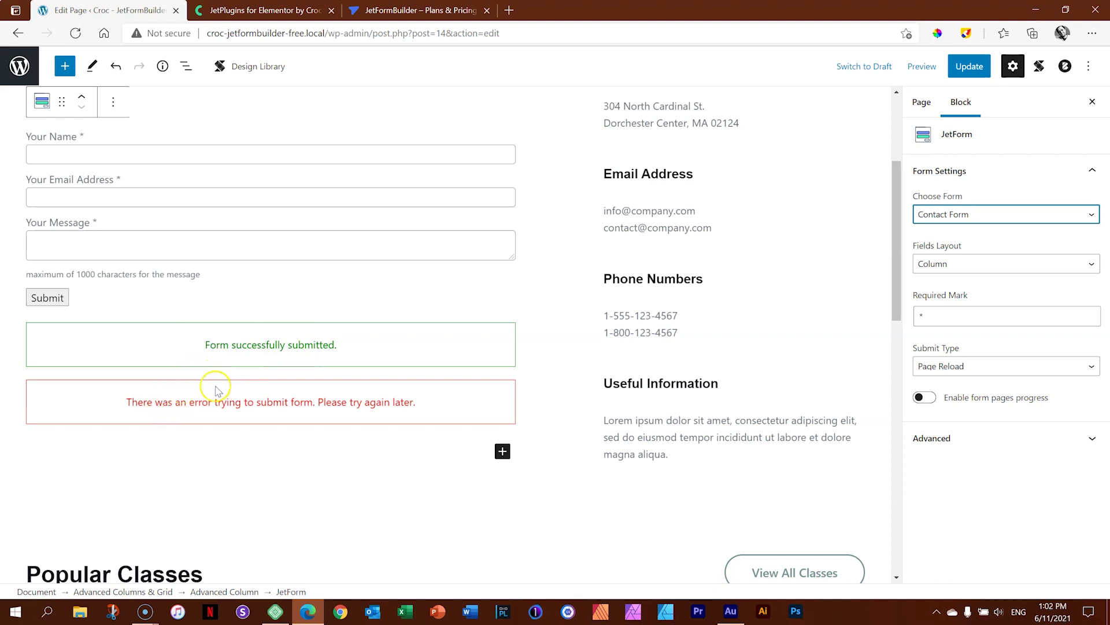
scroll(216, 401, up, 3)
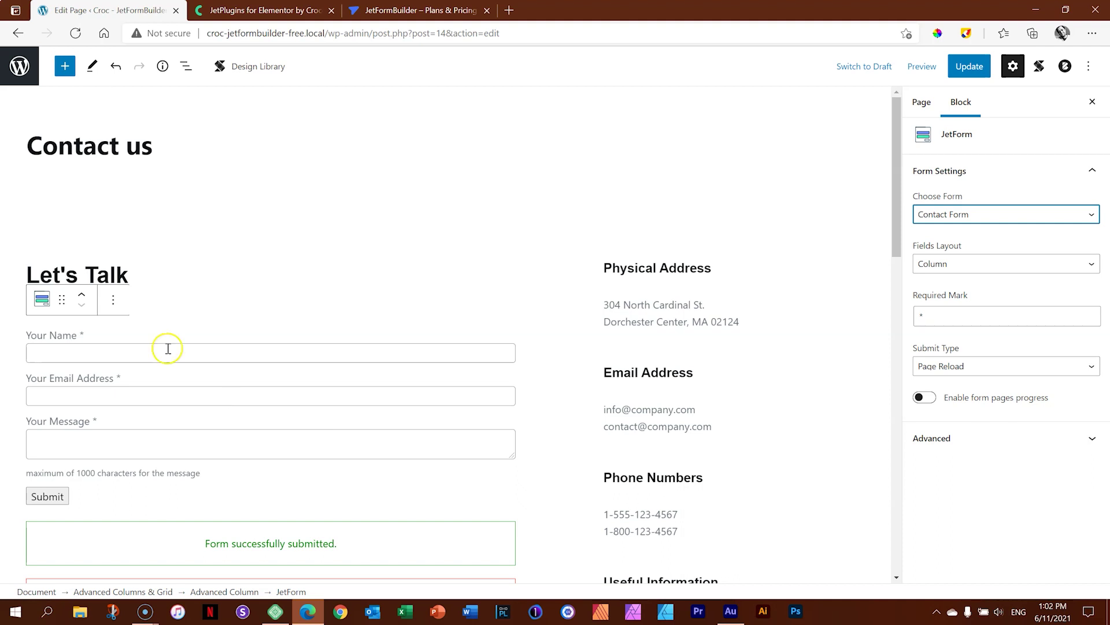
Update the Contact us page, view its preview in a new tab, then return to editing.
click(960, 68)
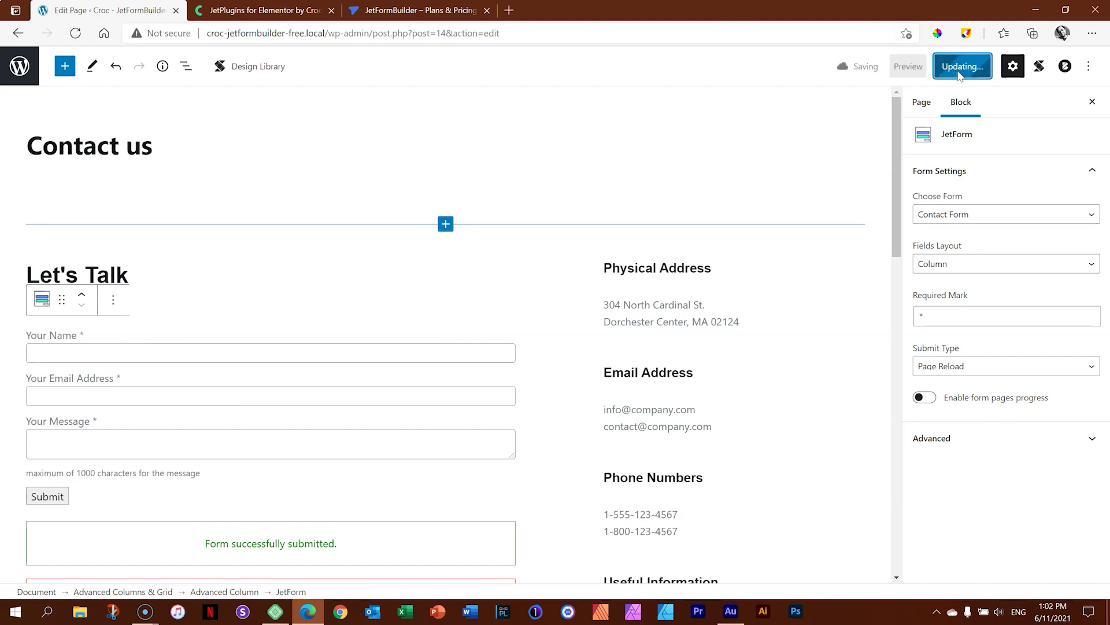
click(922, 66)
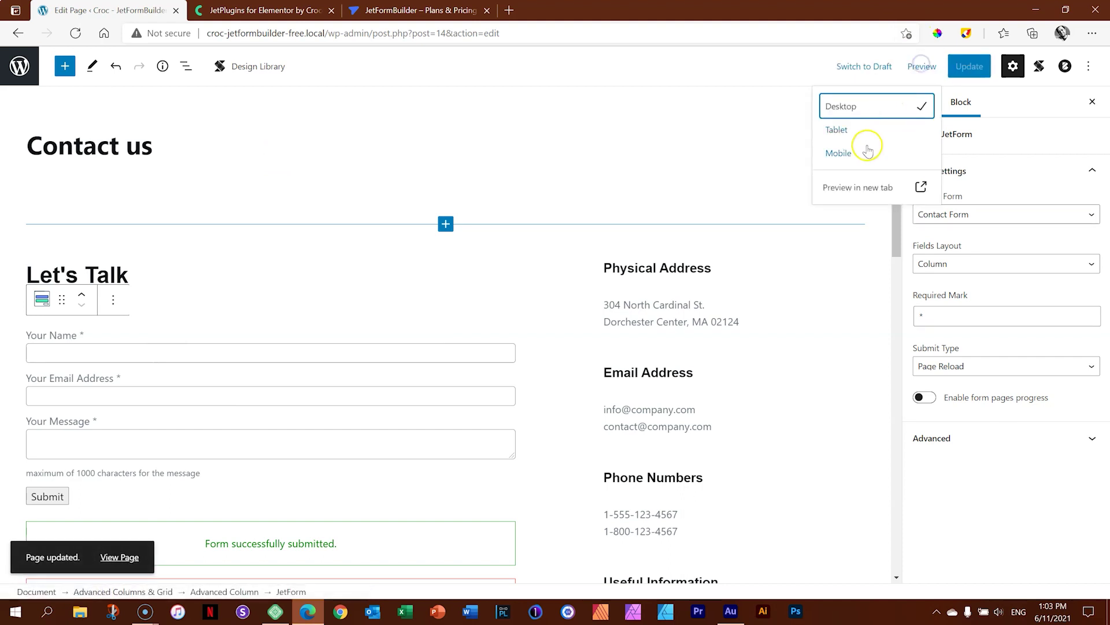
click(859, 180)
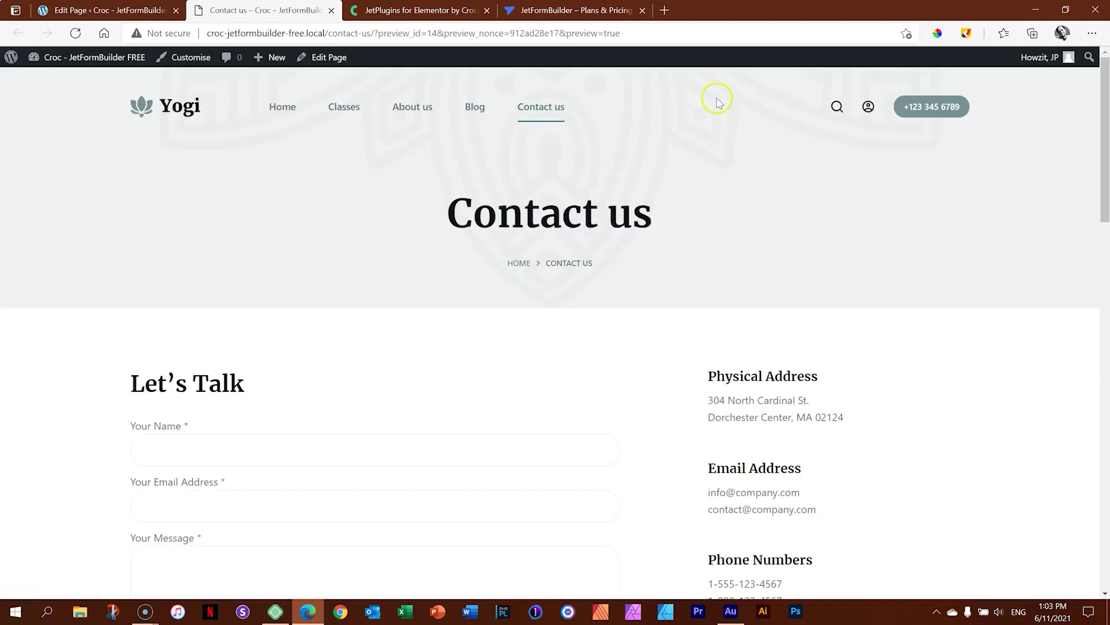
scroll(624, 201, down, 4)
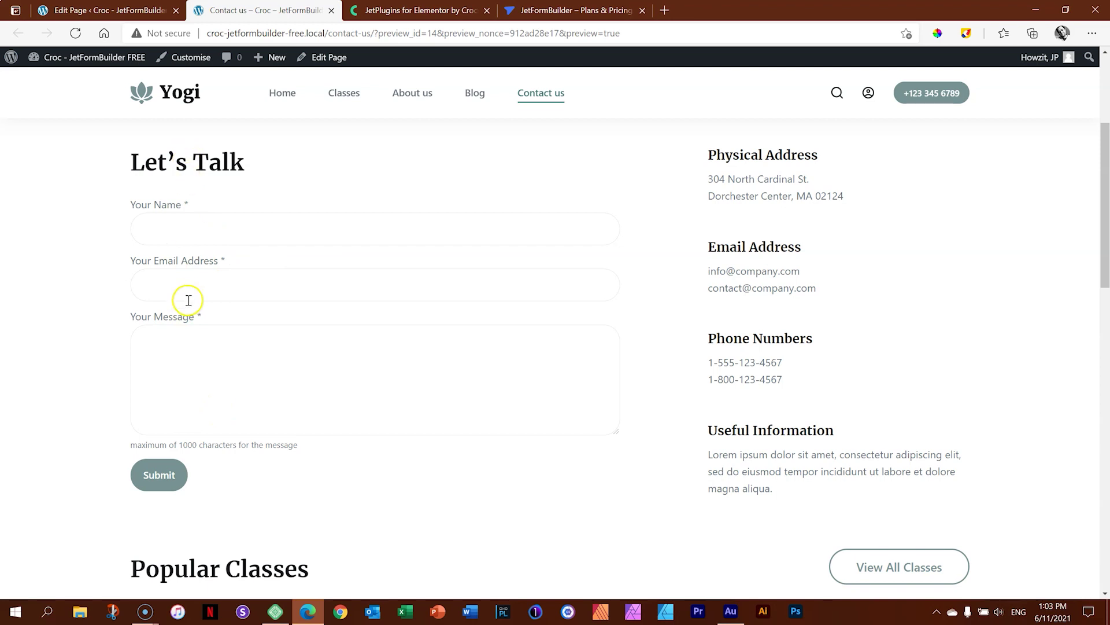
click(113, 10)
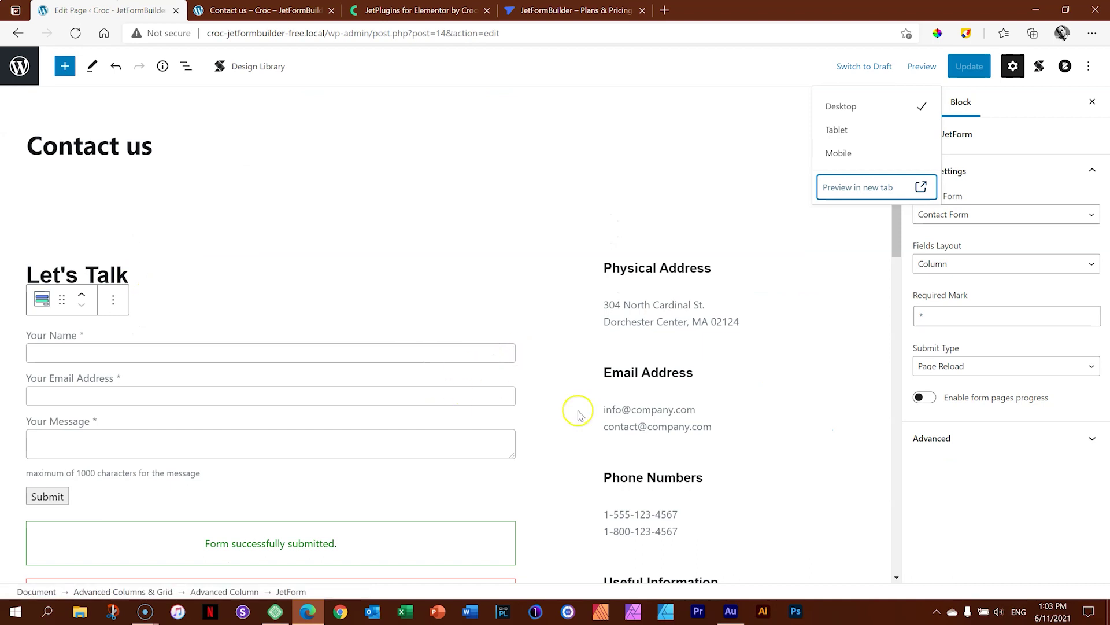
Keep Contact Form embedded and set the Fields Layout to Row.
click(1017, 215)
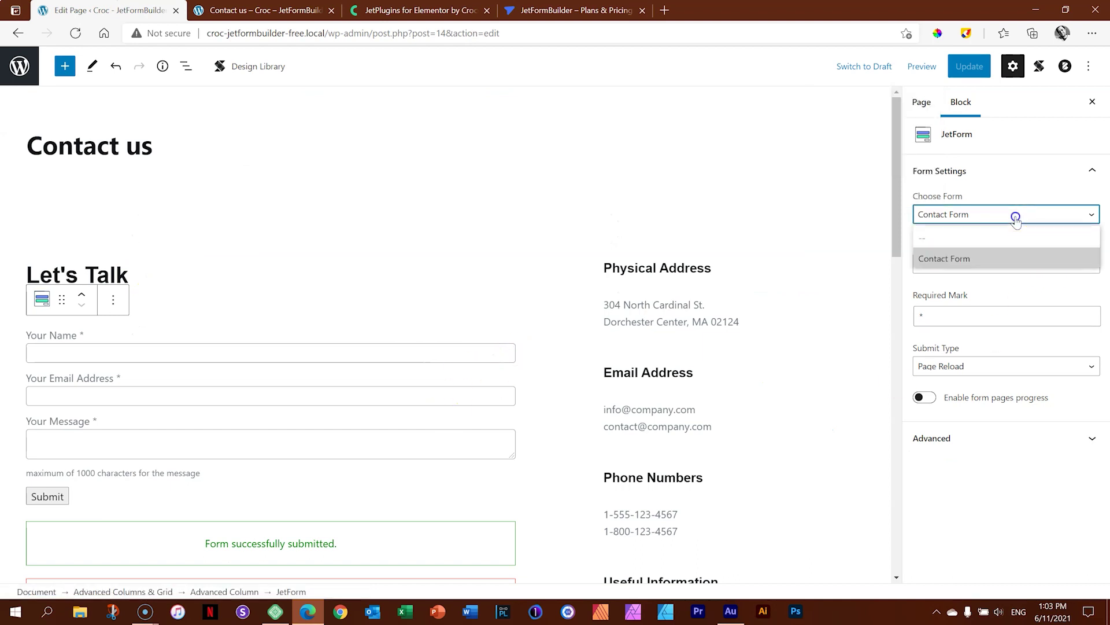
click(971, 261)
click(971, 265)
click(967, 307)
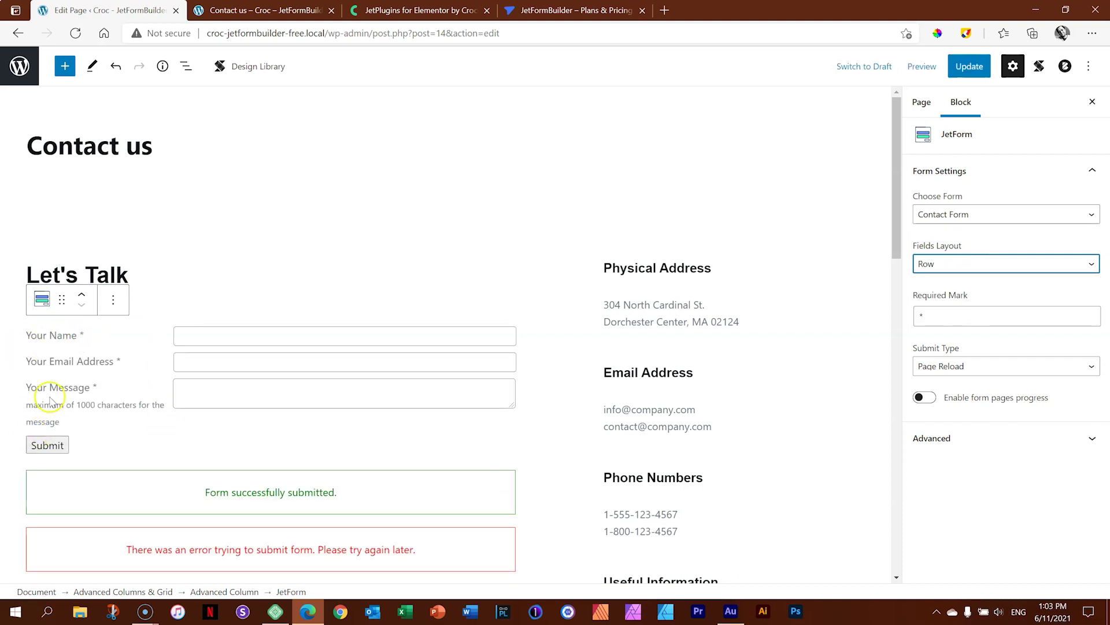
Update the page and reload the preview tab to confirm the row layout.
click(960, 74)
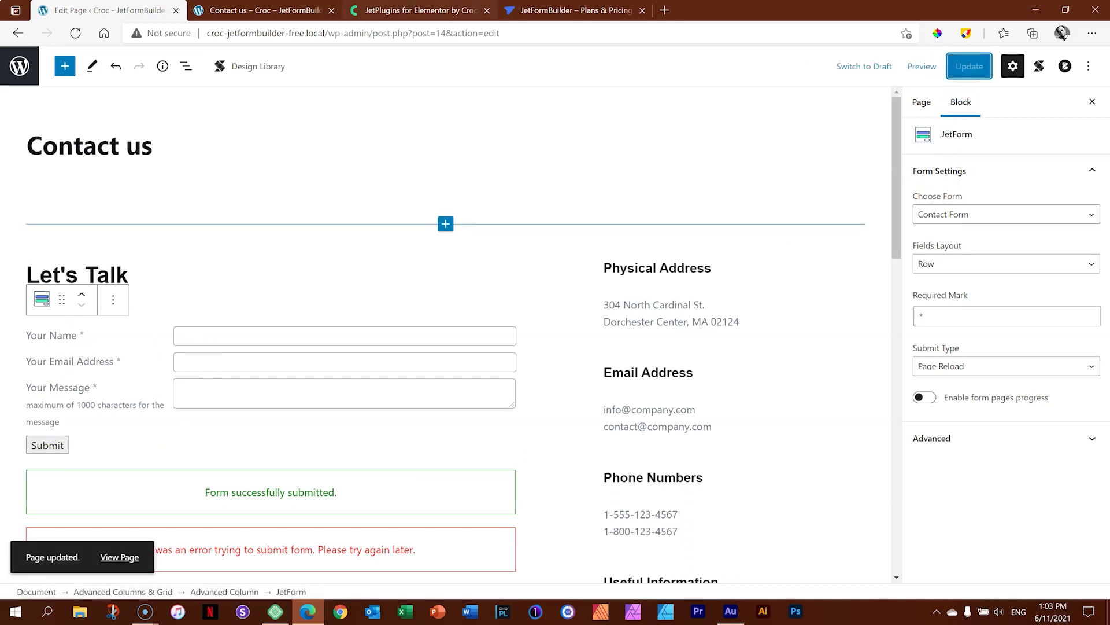
click(260, 11)
click(78, 33)
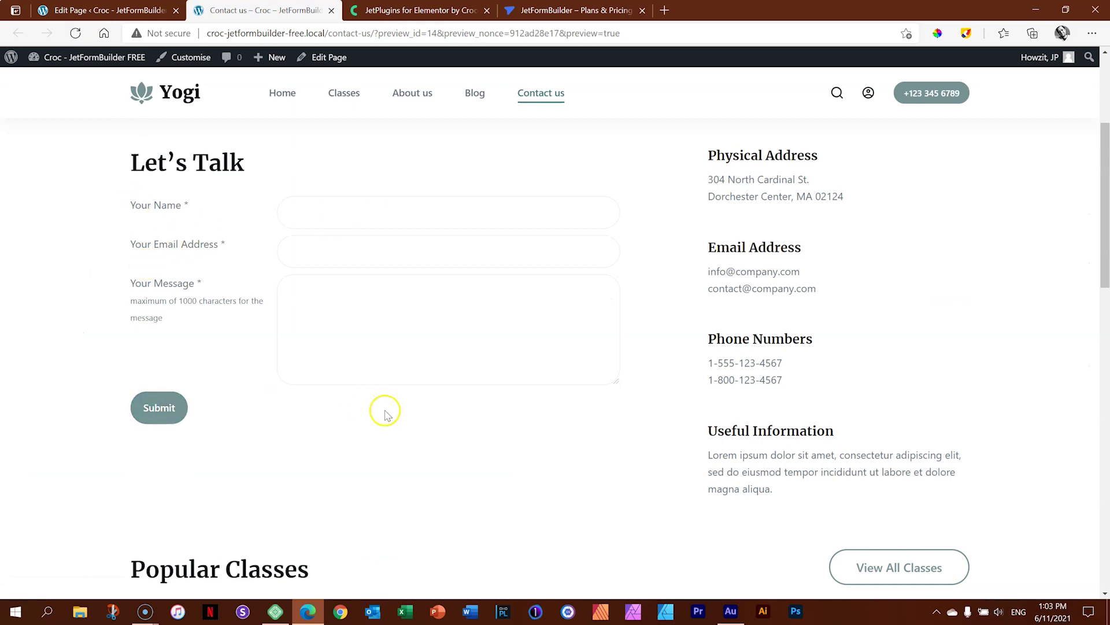
click(169, 7)
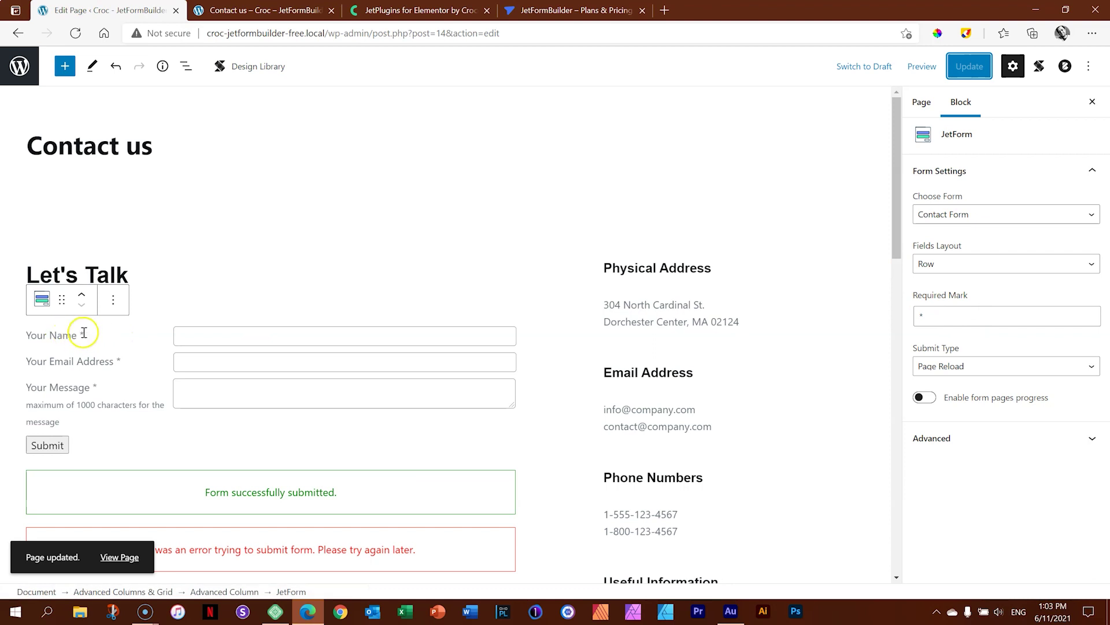
Set the Required Mark to '&' and keep page reload as the Submit Type.
click(929, 312)
key(BackSpace)
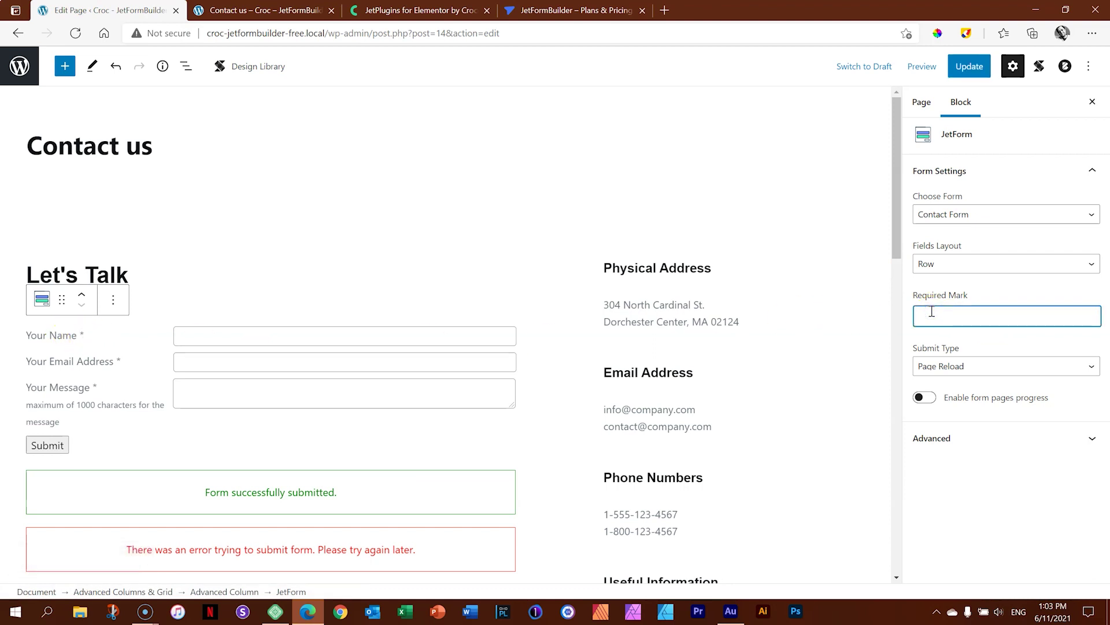
text(required)
double_click(932, 316)
text(&)
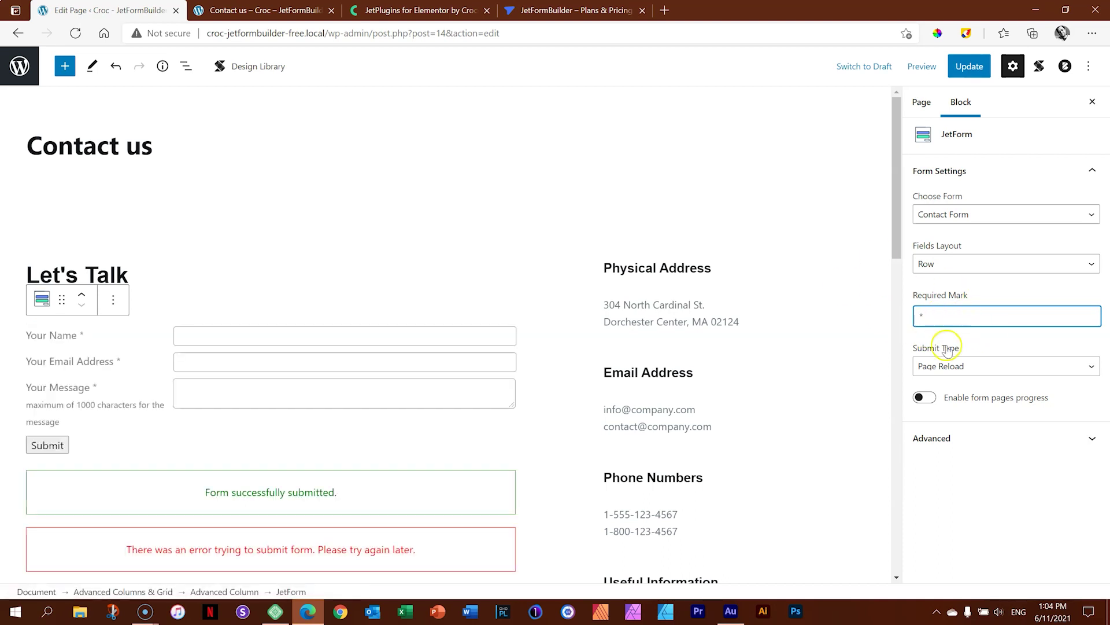
click(974, 365)
click(974, 366)
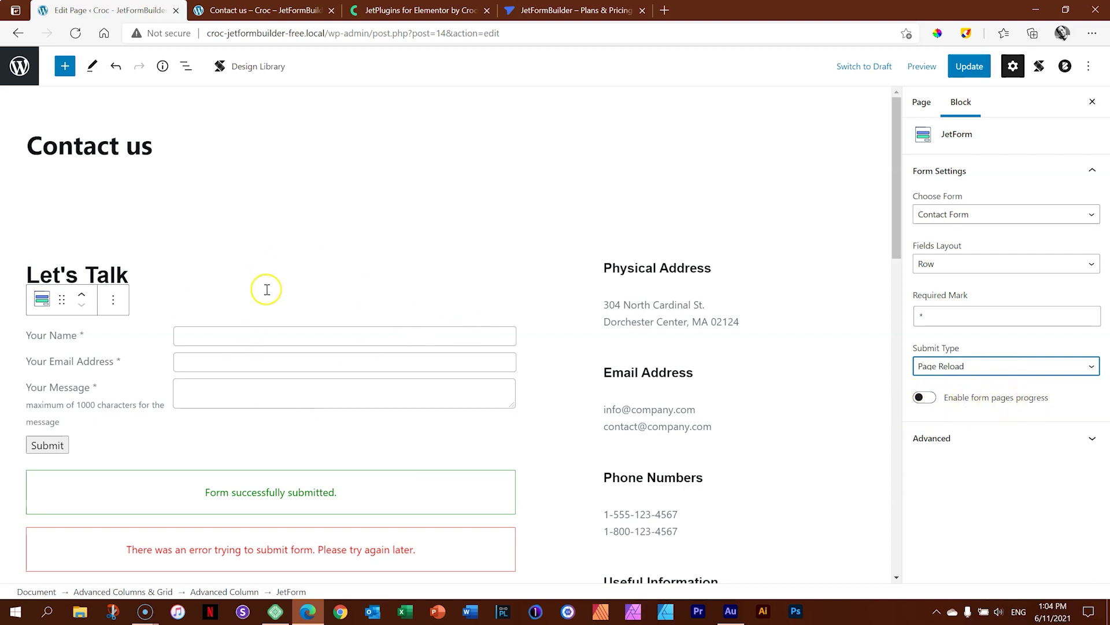
Update the page, refresh the preview, then exit the editor to the Pages list.
click(970, 69)
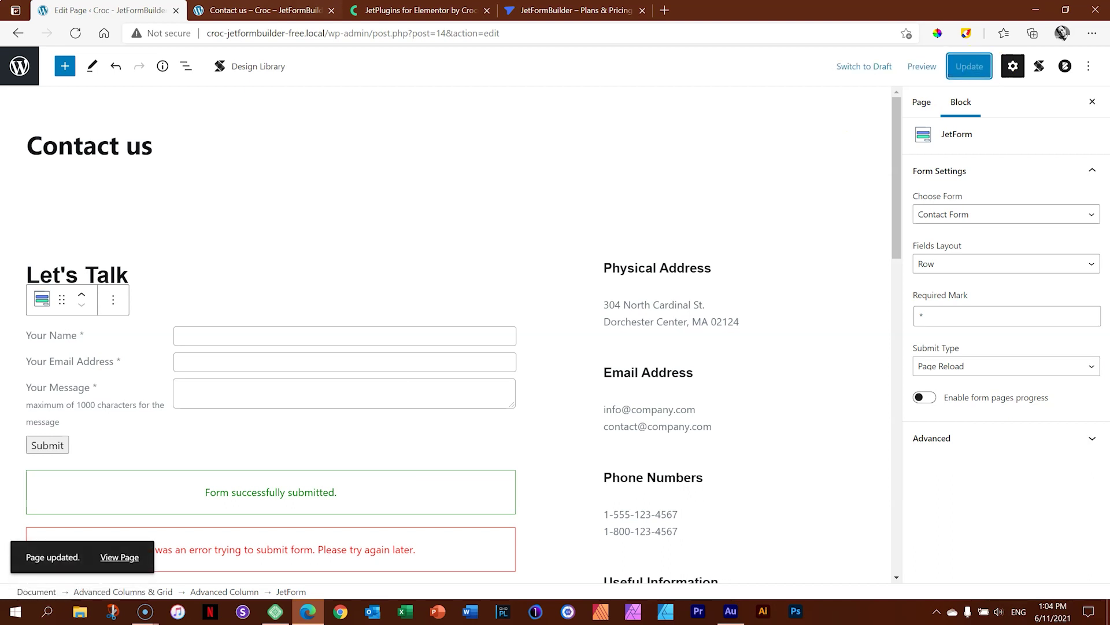
click(261, 10)
click(76, 34)
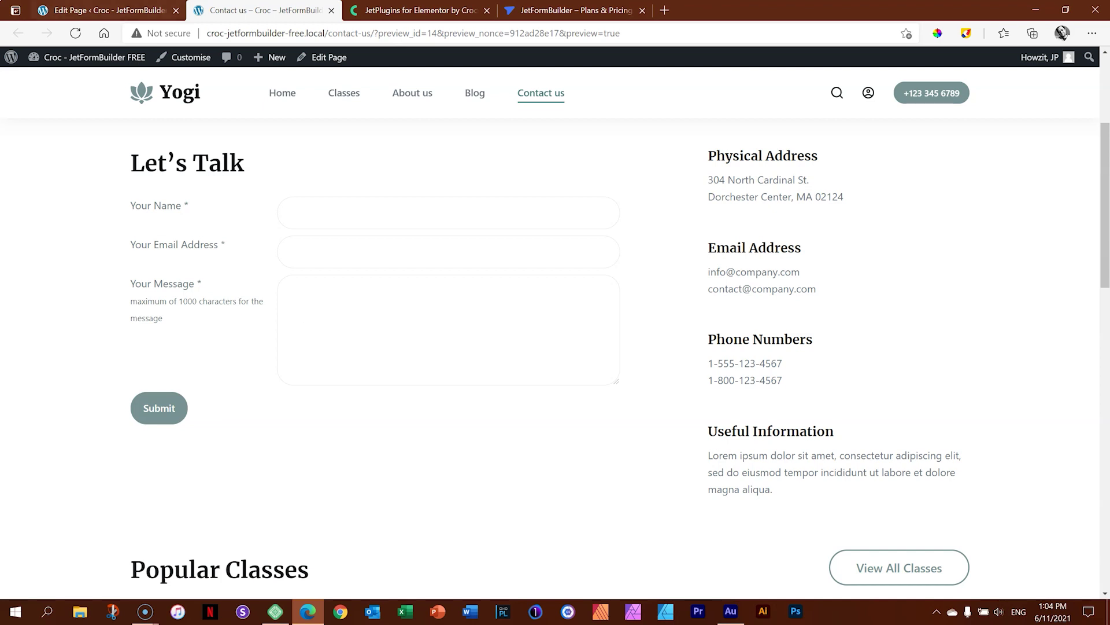
click(109, 10)
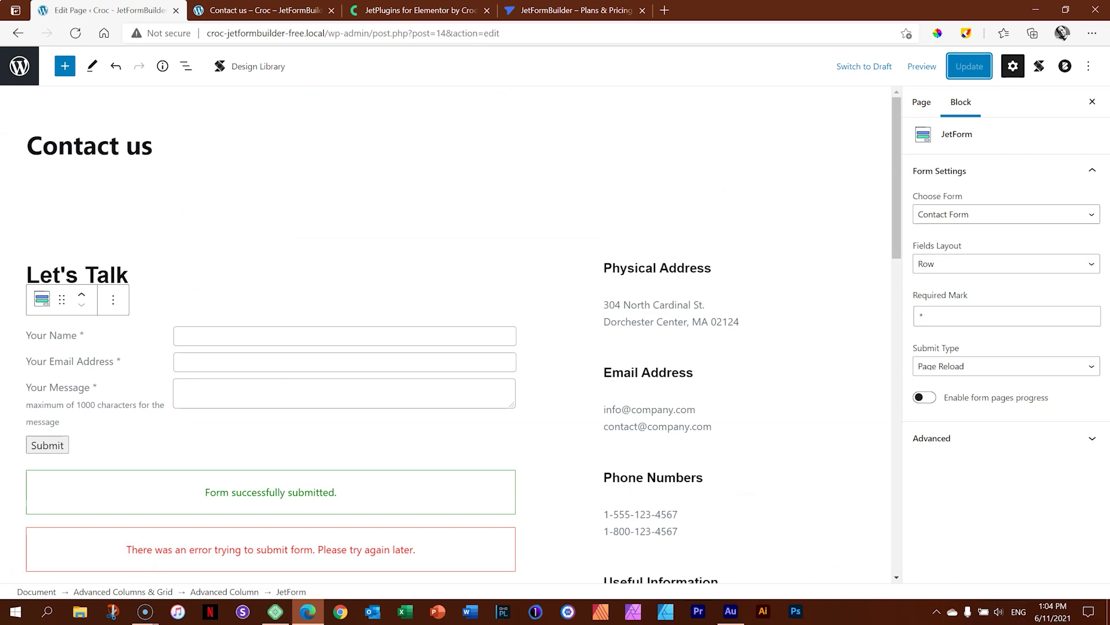
click(19, 66)
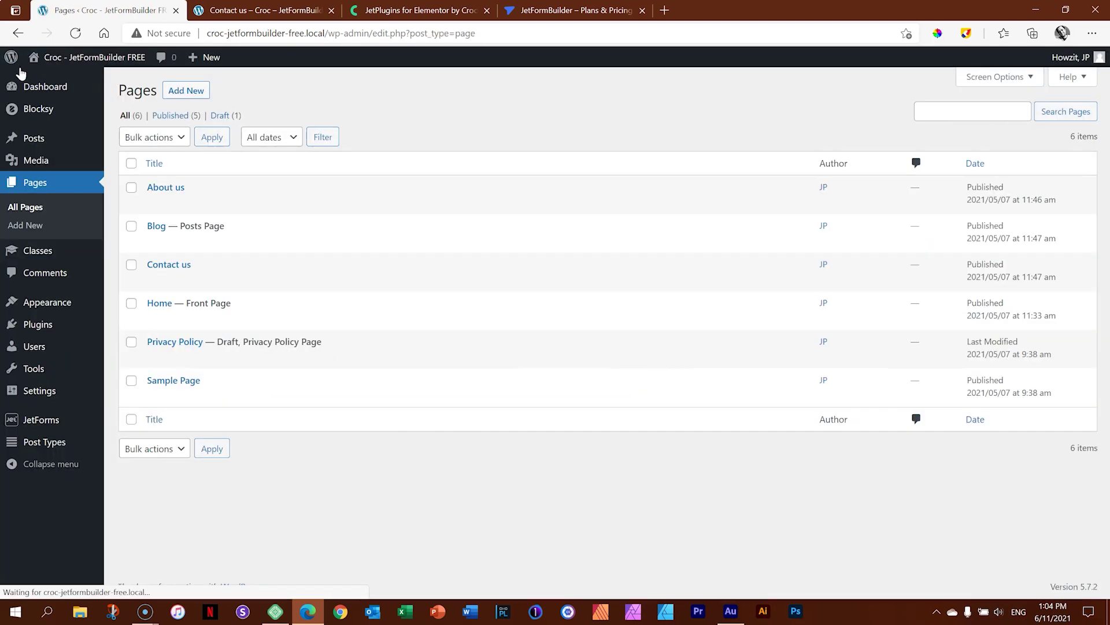
mouse_move(37, 427)
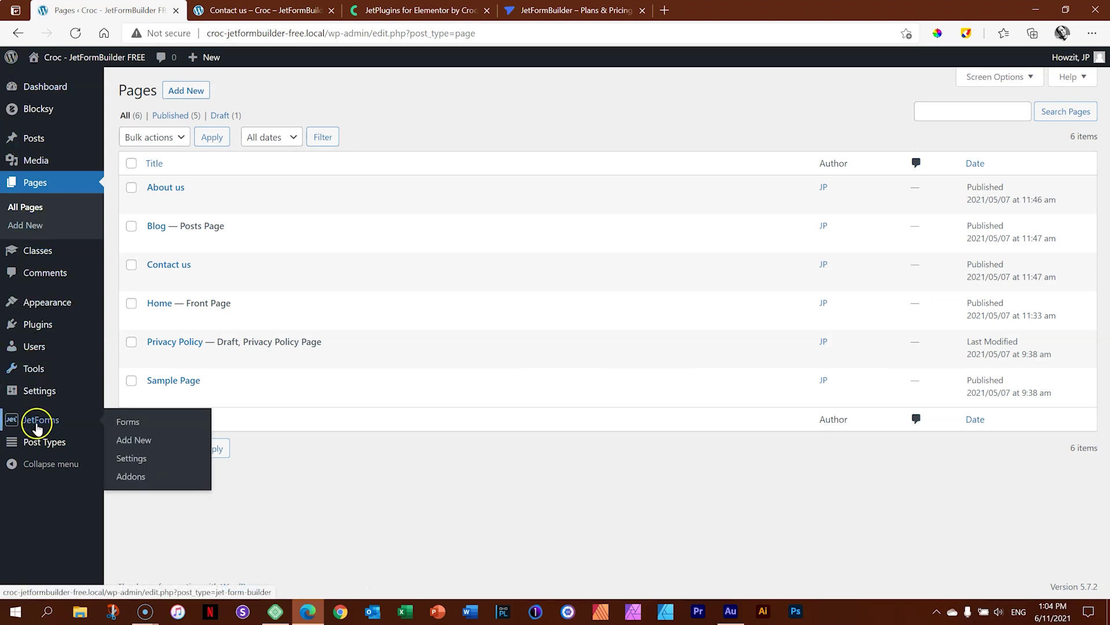
click(131, 424)
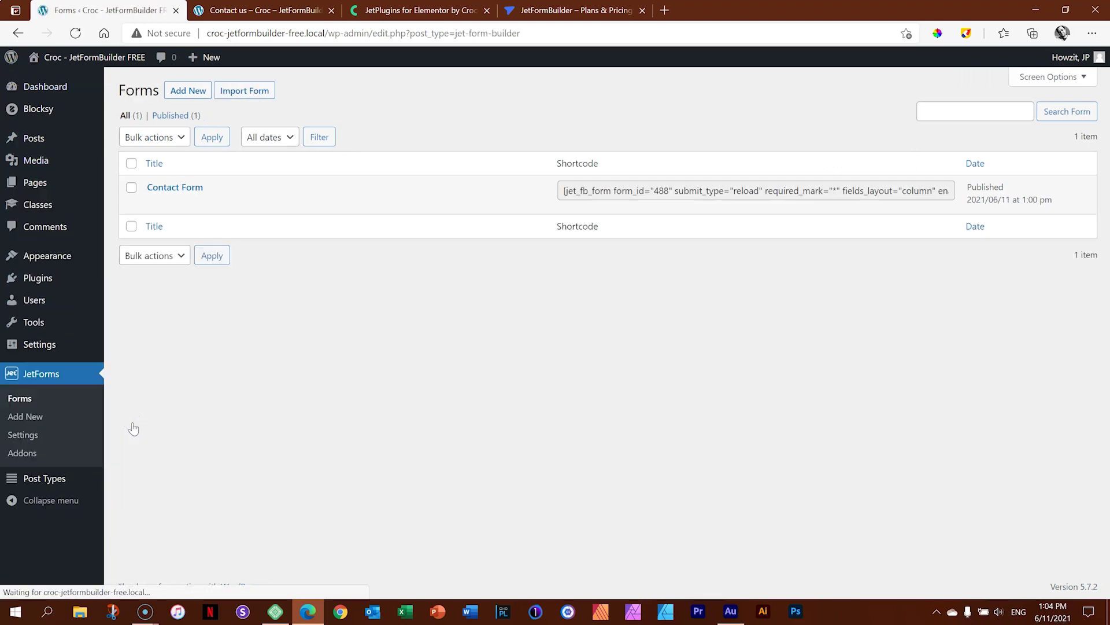
click(176, 188)
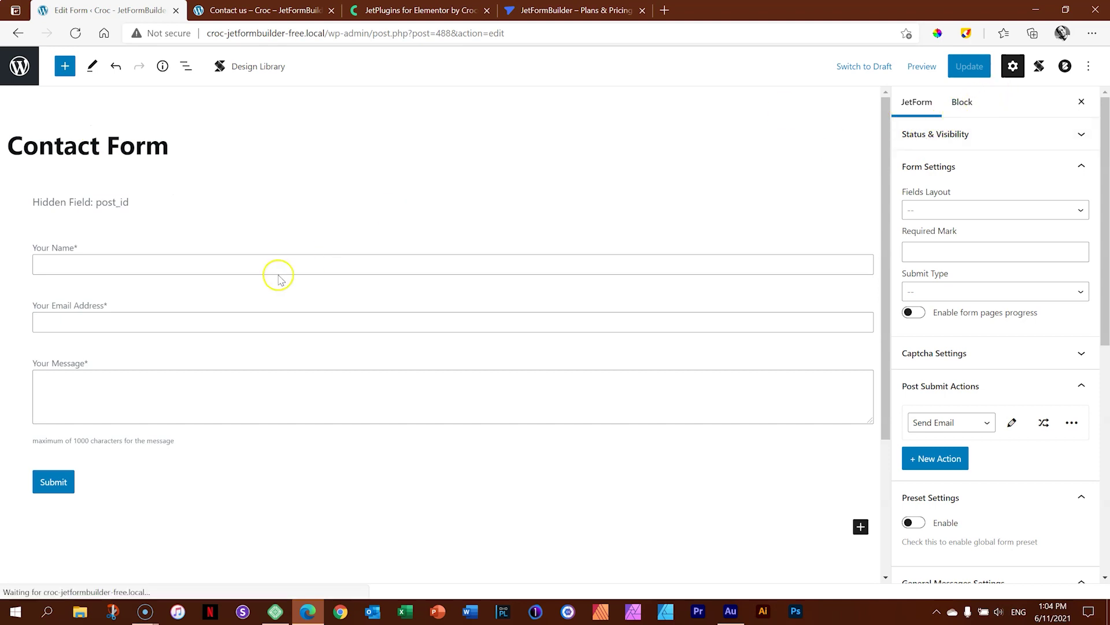
click(955, 103)
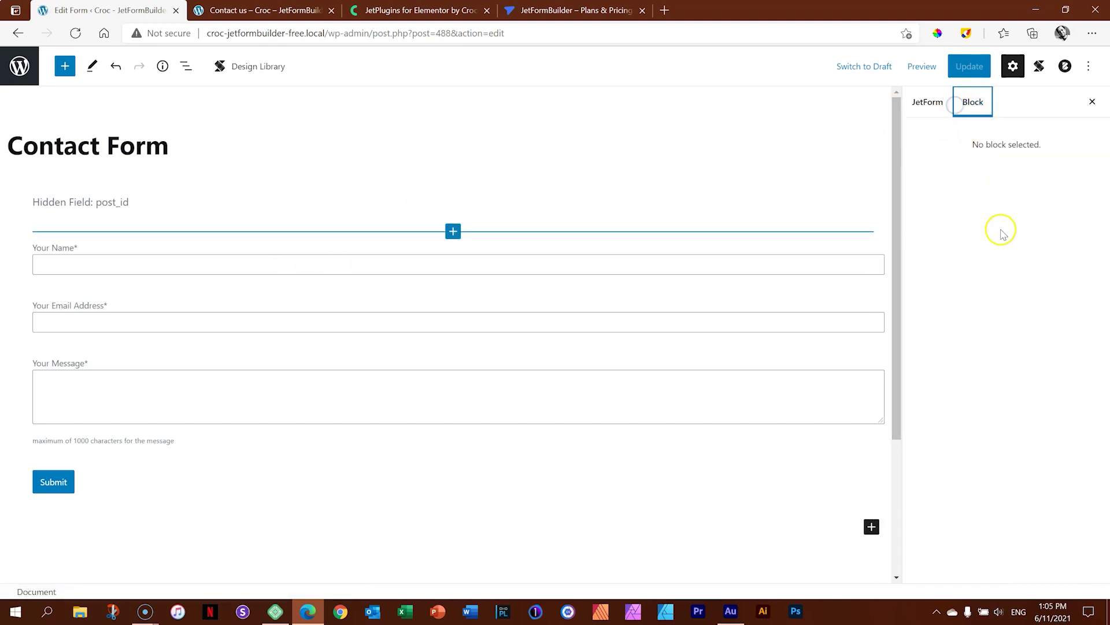
click(756, 259)
click(781, 323)
click(781, 384)
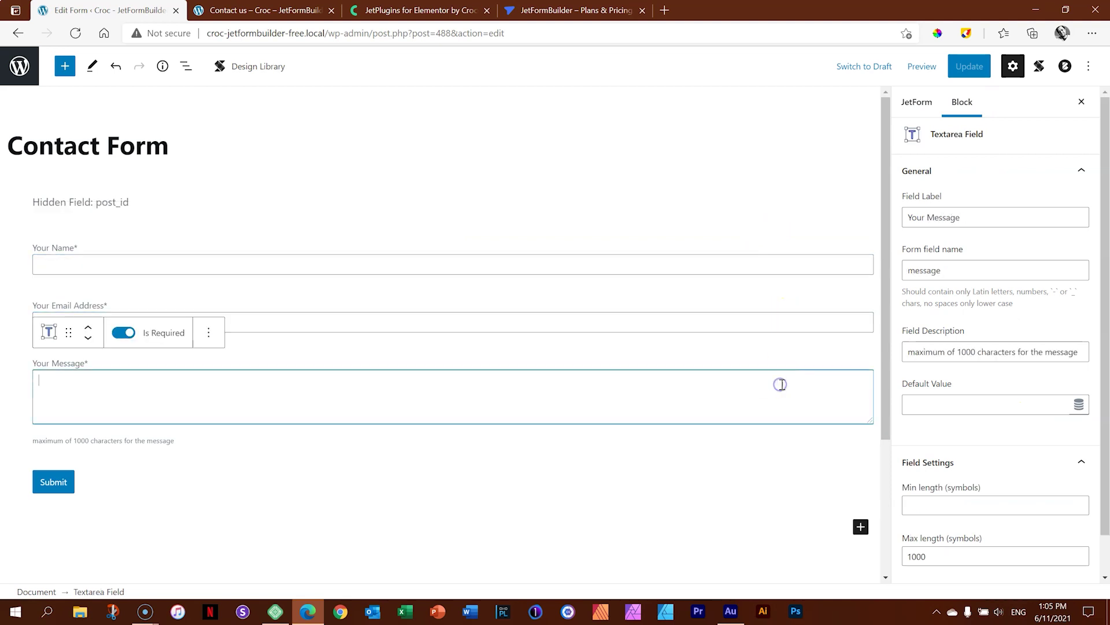
click(820, 261)
click(822, 325)
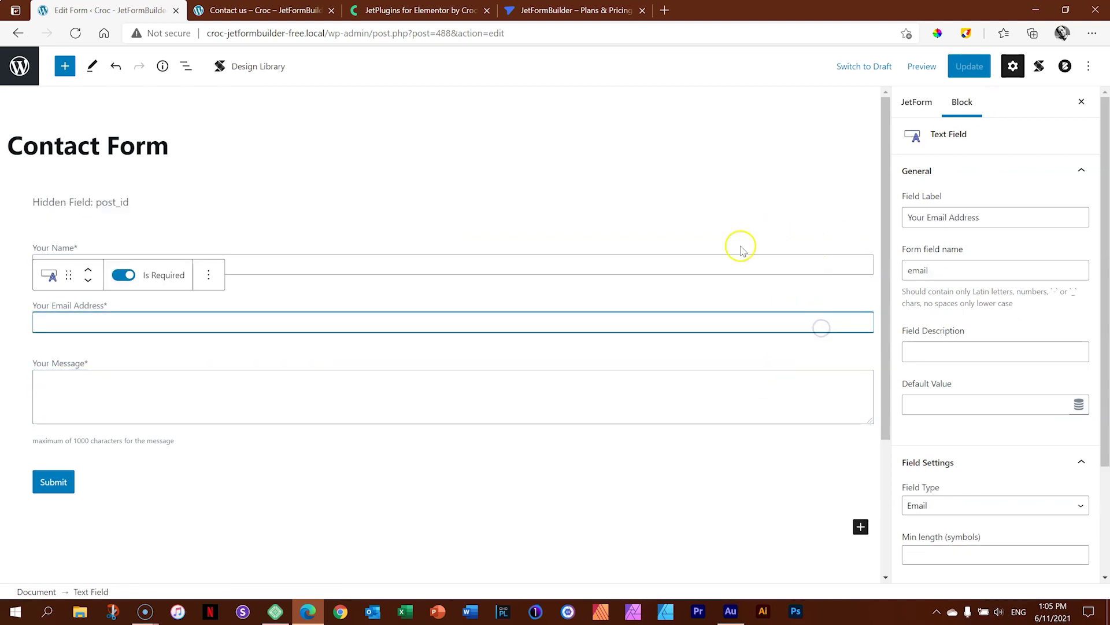
click(920, 106)
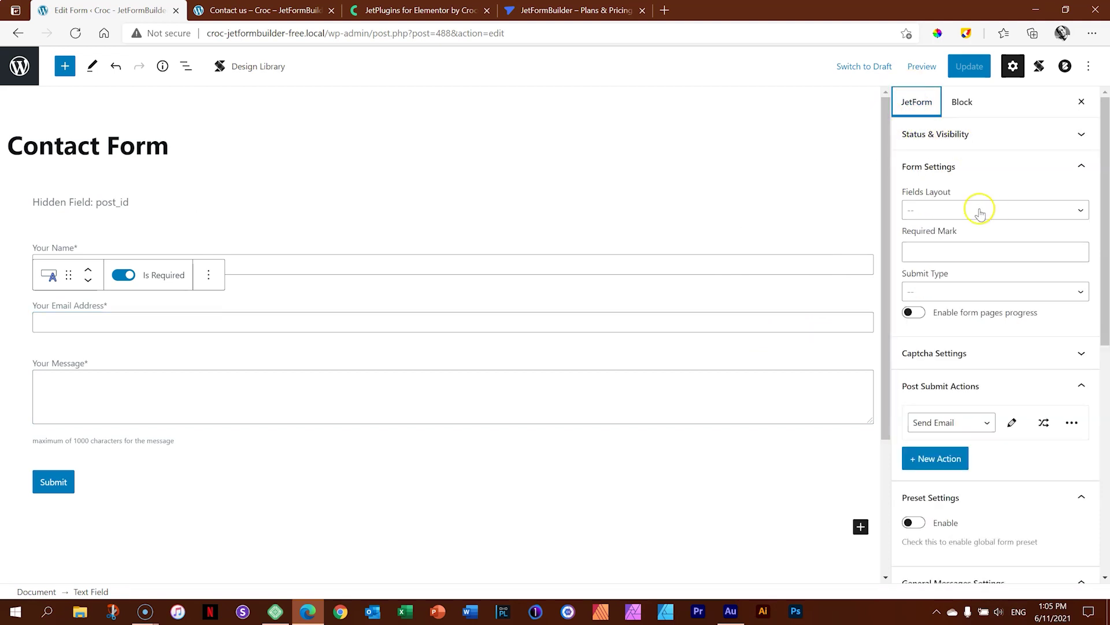
click(972, 216)
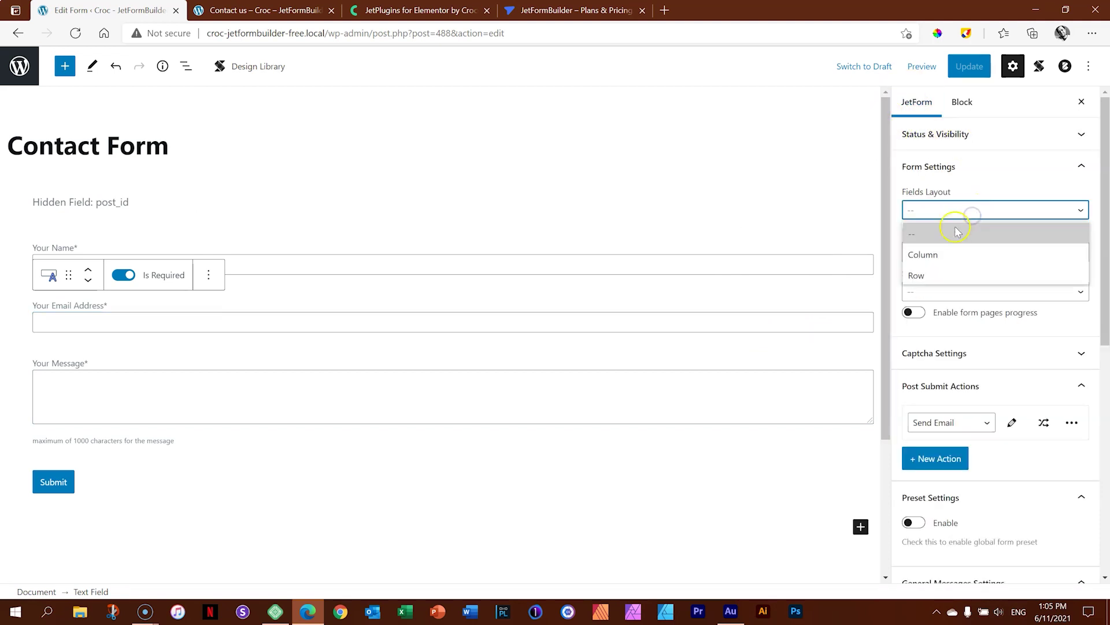
click(950, 210)
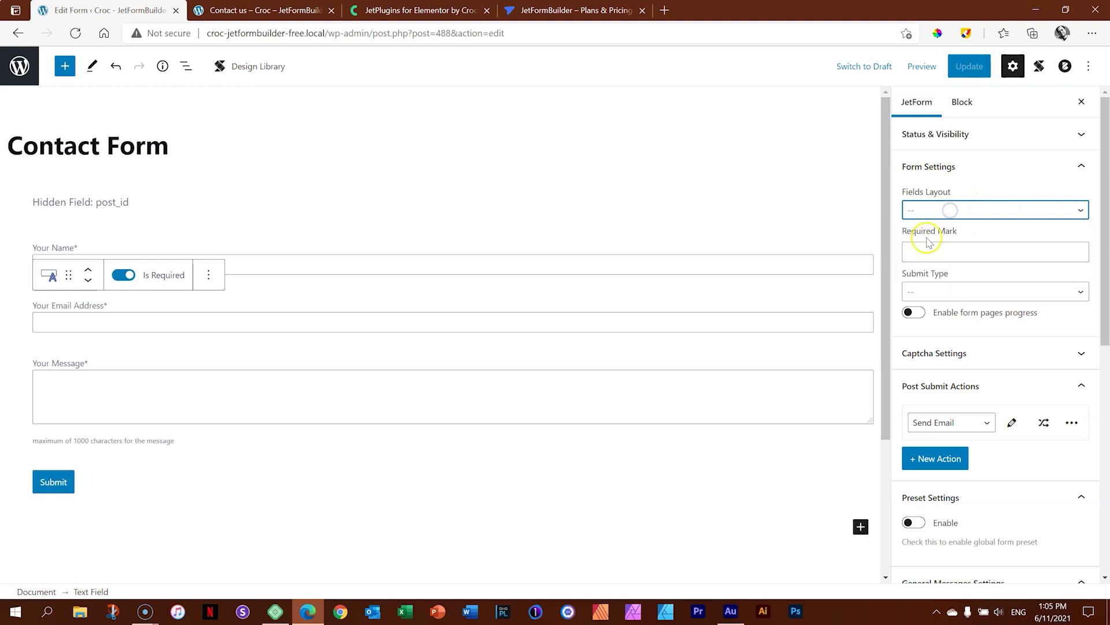
click(1044, 291)
click(1043, 291)
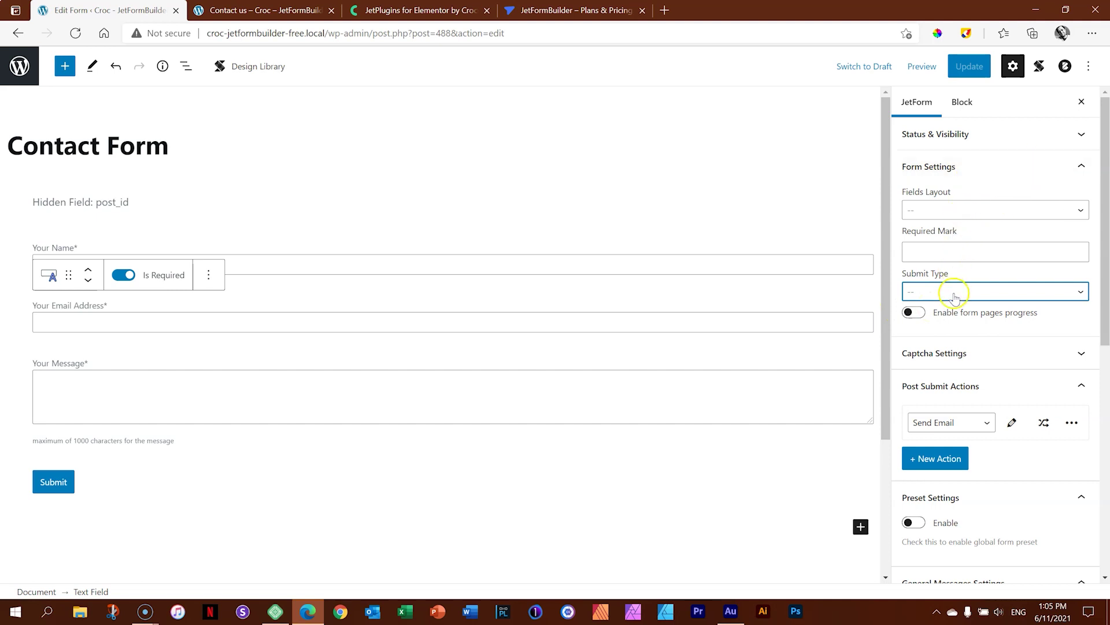
drag(1103, 251, 1107, 315)
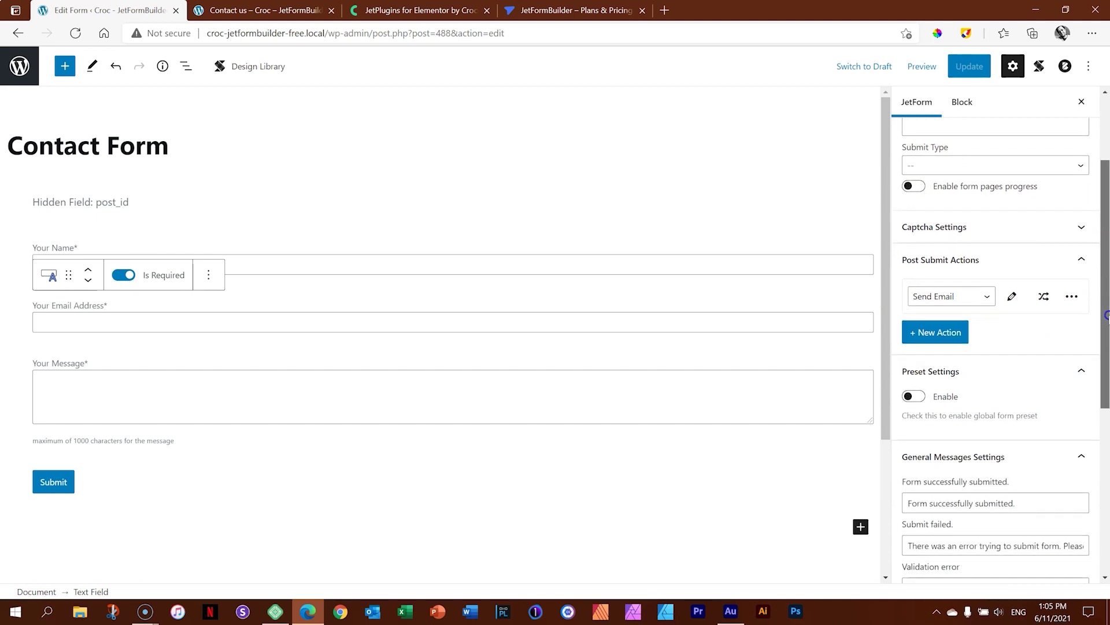
click(924, 227)
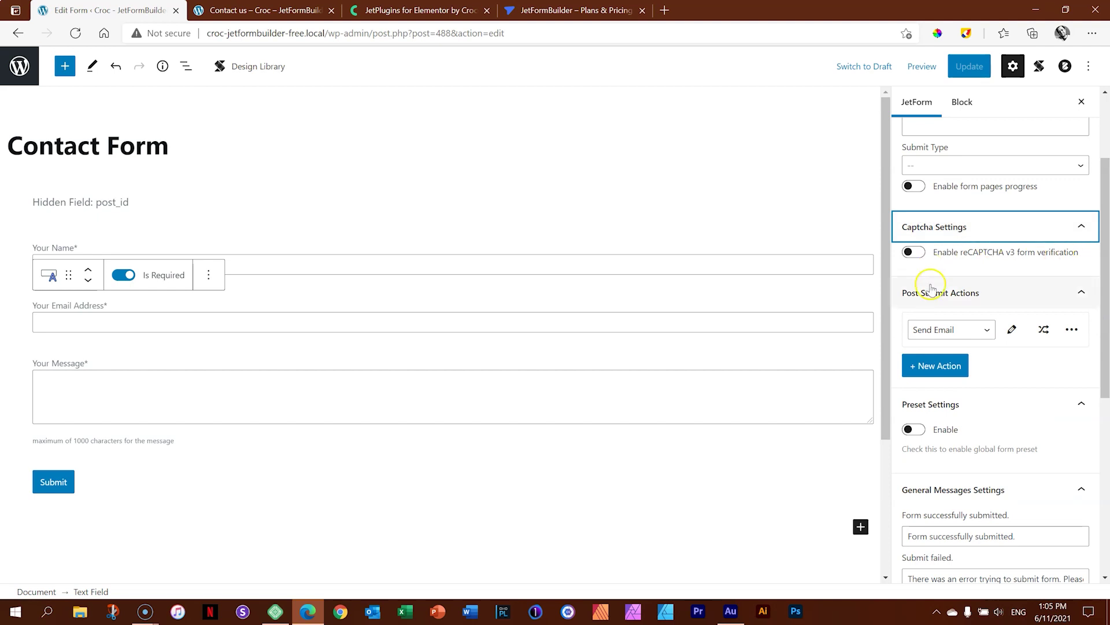
click(954, 229)
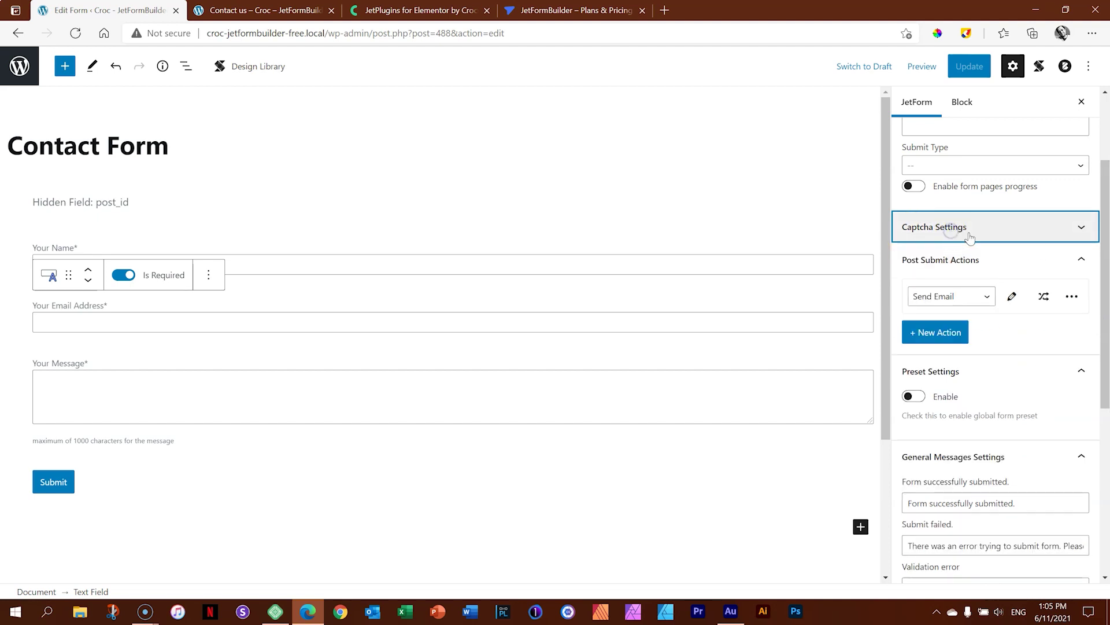
scroll(1108, 244, down, 1)
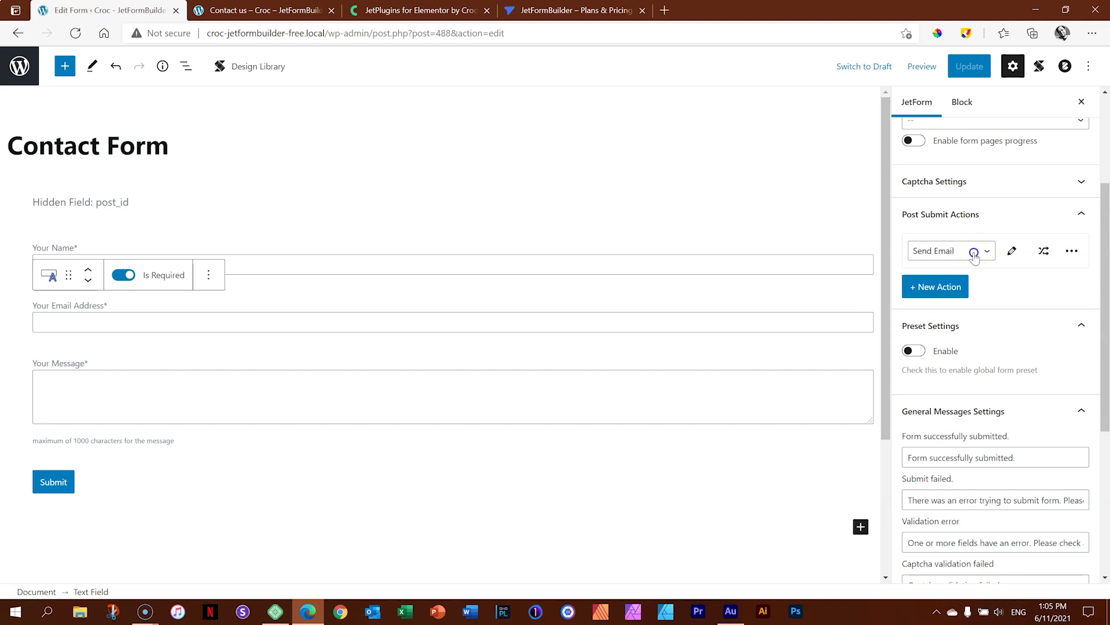
click(975, 254)
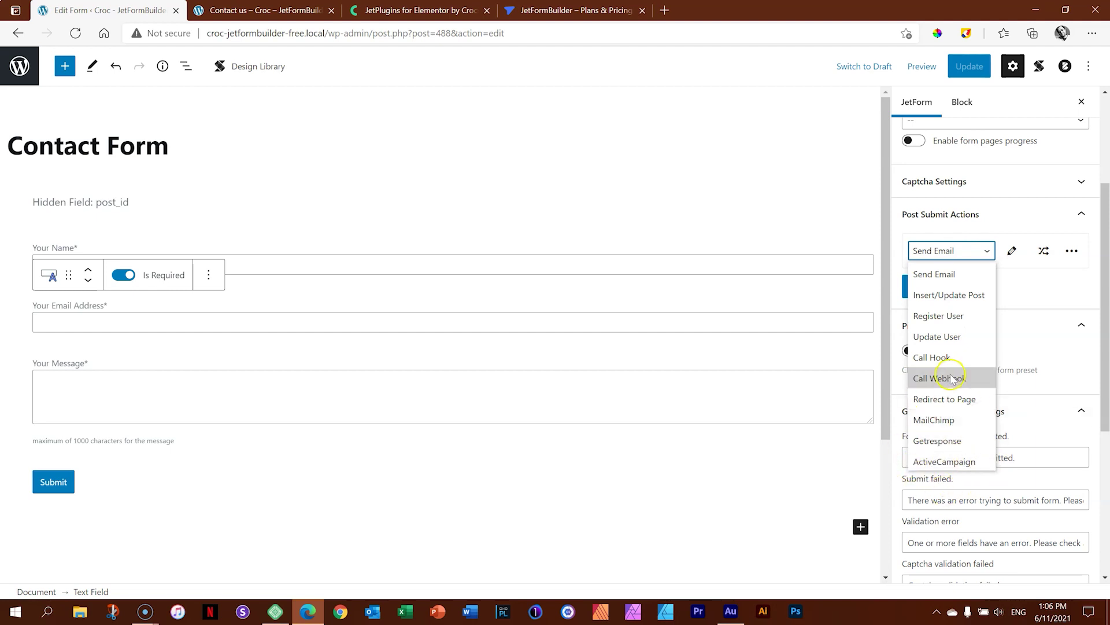
click(986, 250)
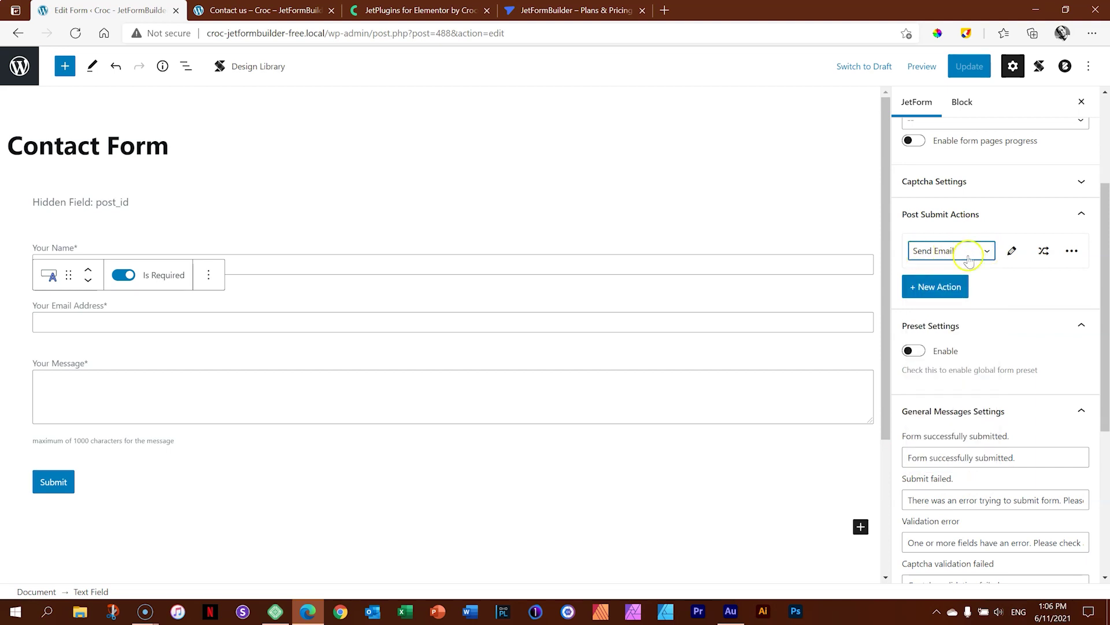
Set the Send Email action's Mail To to Admin email.
click(1012, 252)
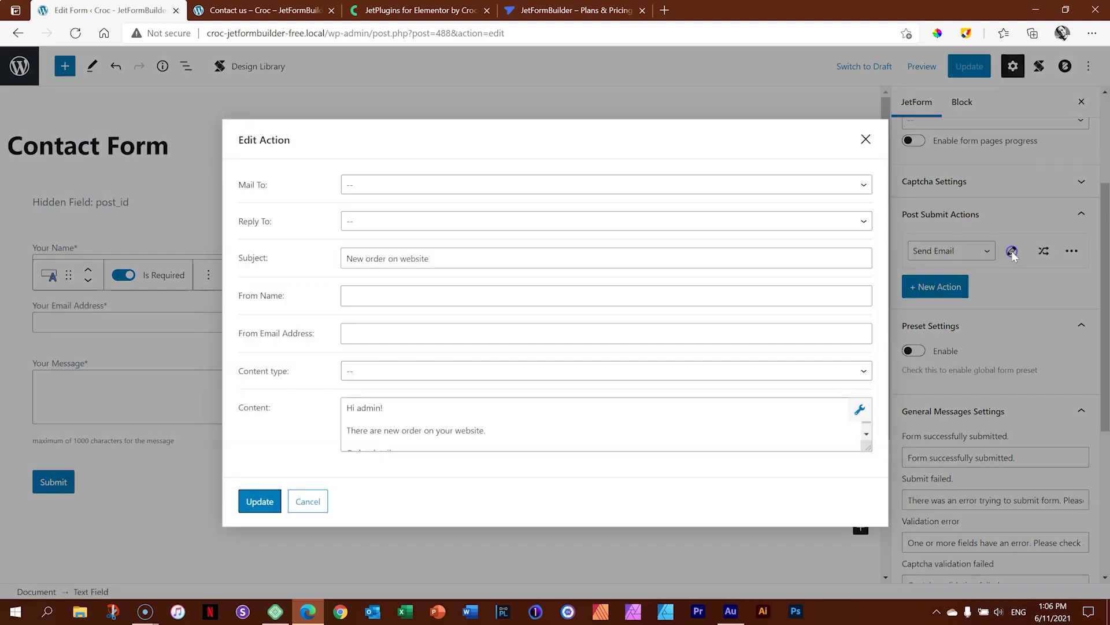
click(389, 193)
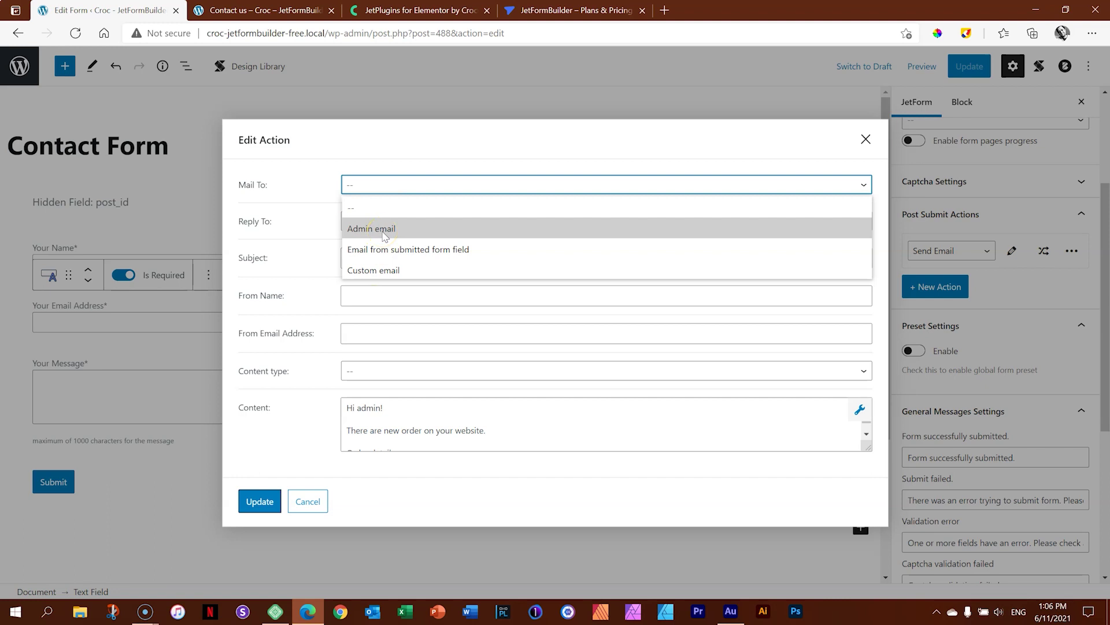
click(383, 230)
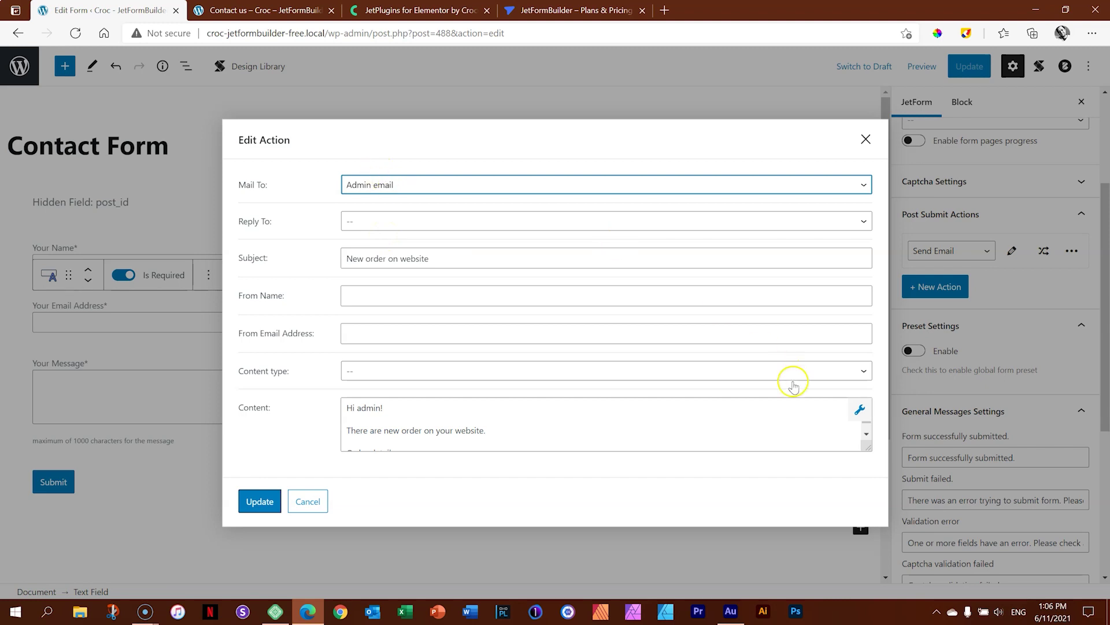
Enlarge the Content box and delete all its default message text.
drag(871, 447, 863, 512)
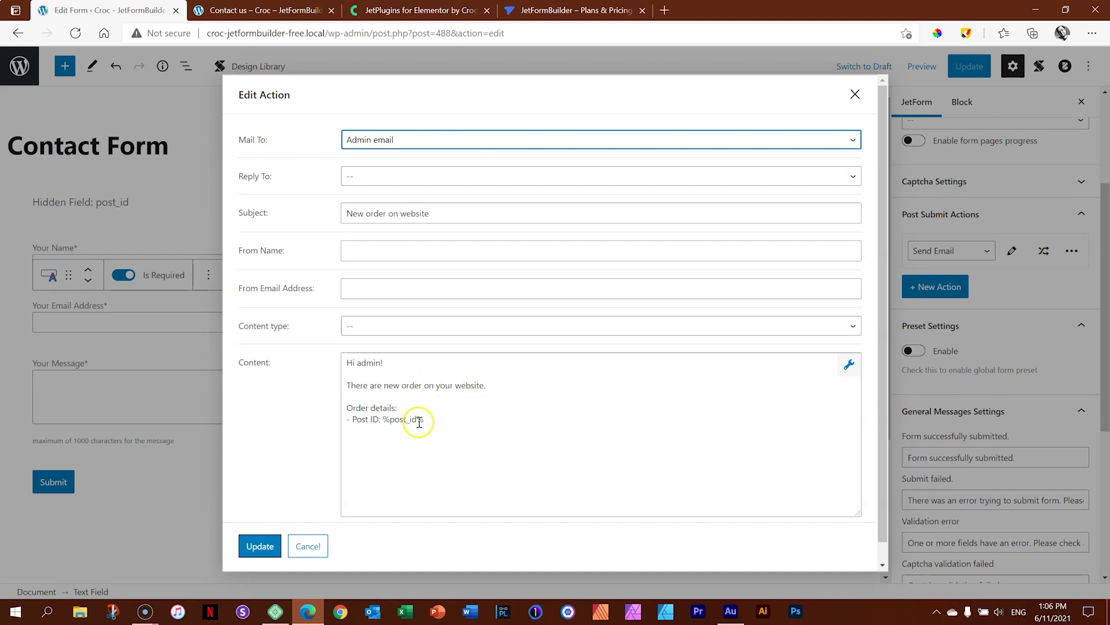
drag(441, 422, 345, 364)
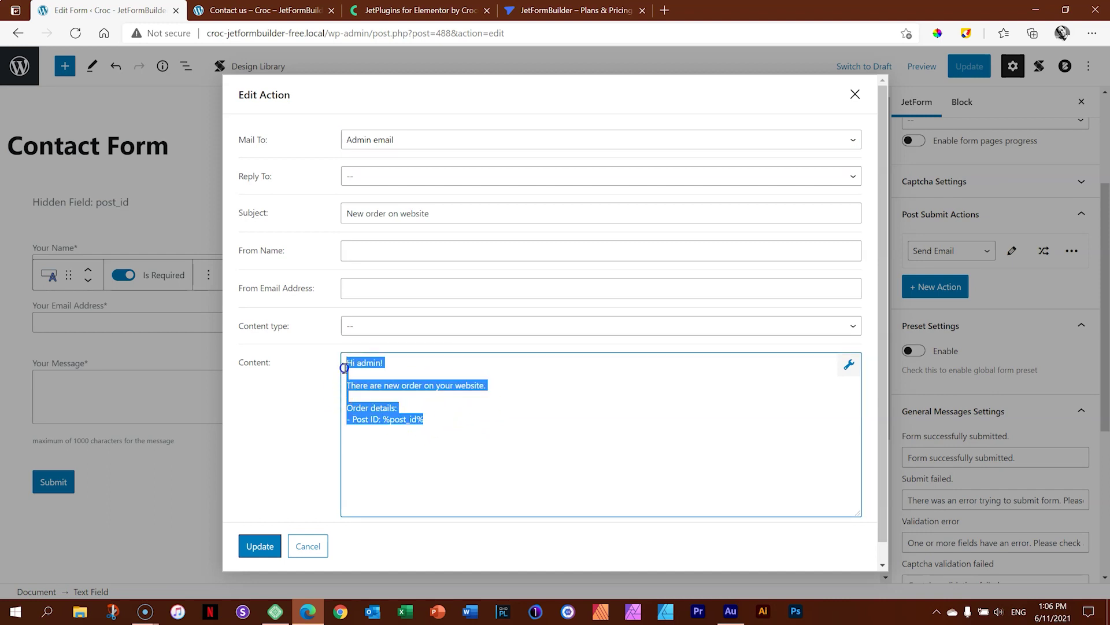
key(BackSpace)
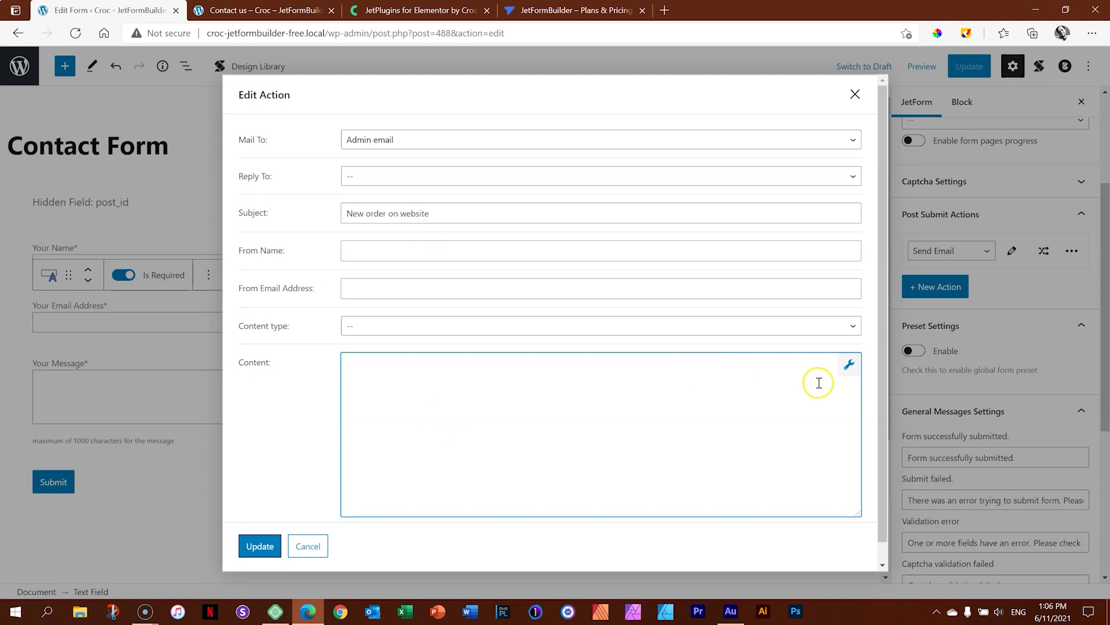
Write the email body: Name %your_name%, Email Address %email%, Message %message%.
click(851, 367)
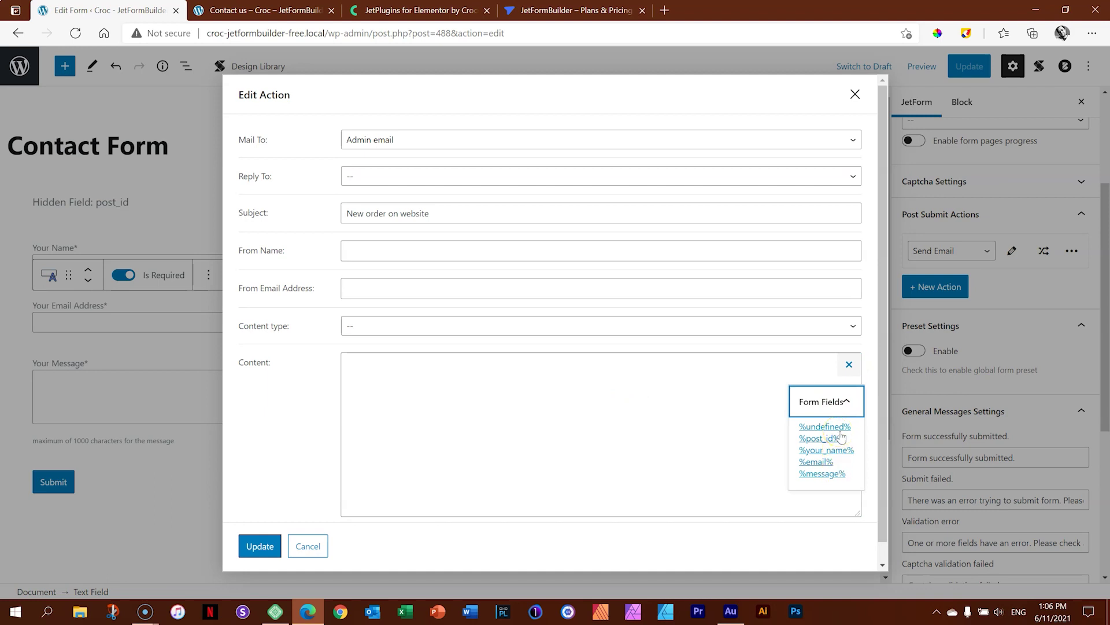
click(723, 367)
text(Name:)
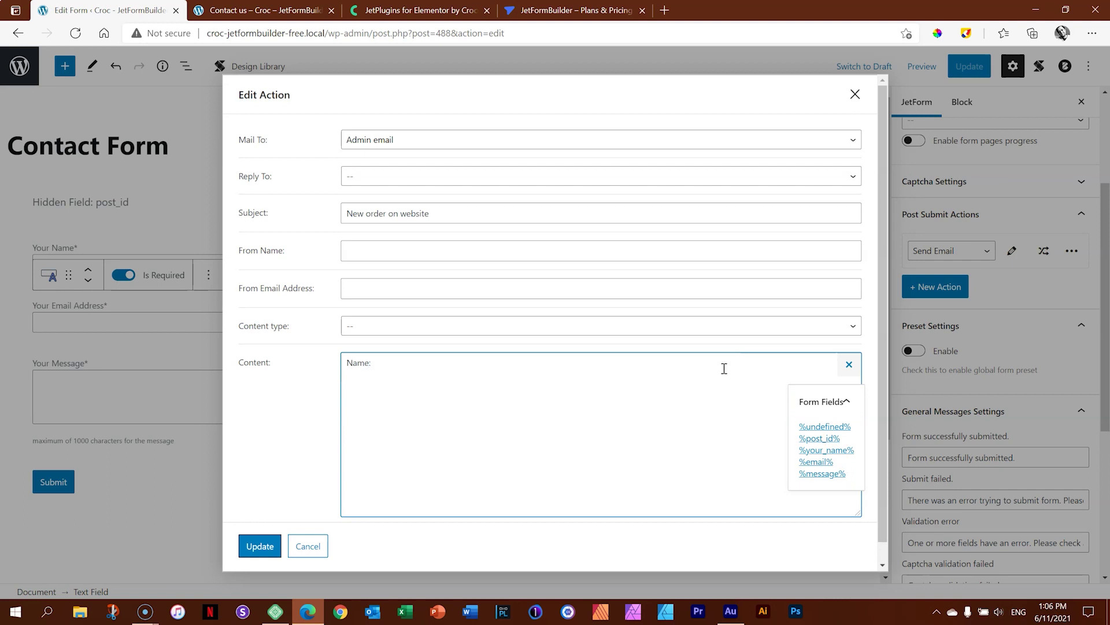
click(824, 452)
click(467, 363)
key(Return)
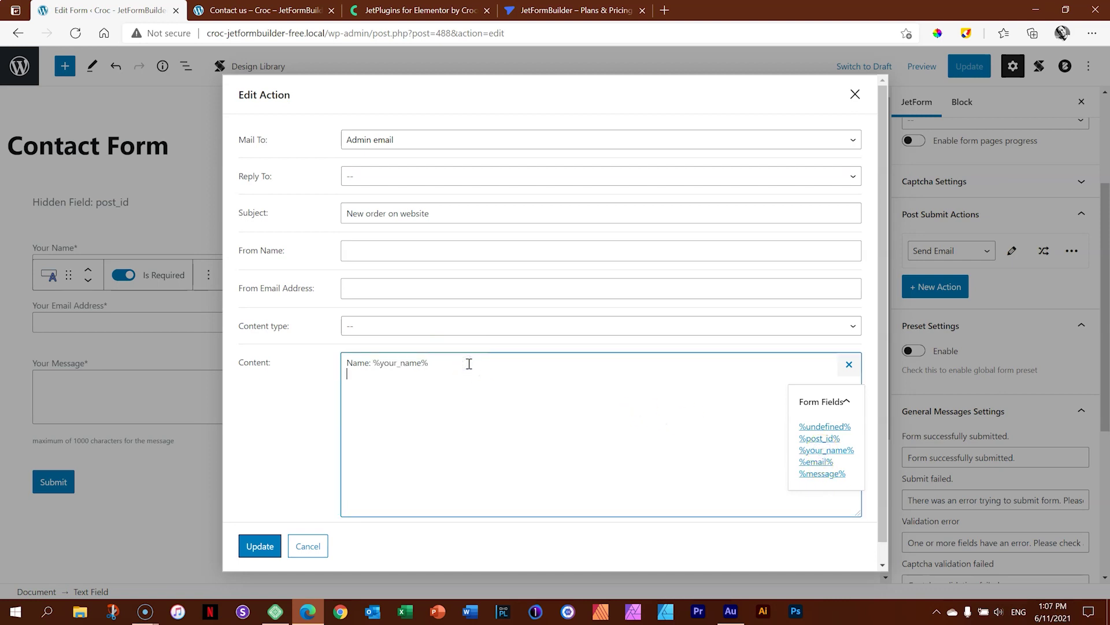
text(Email Ad)
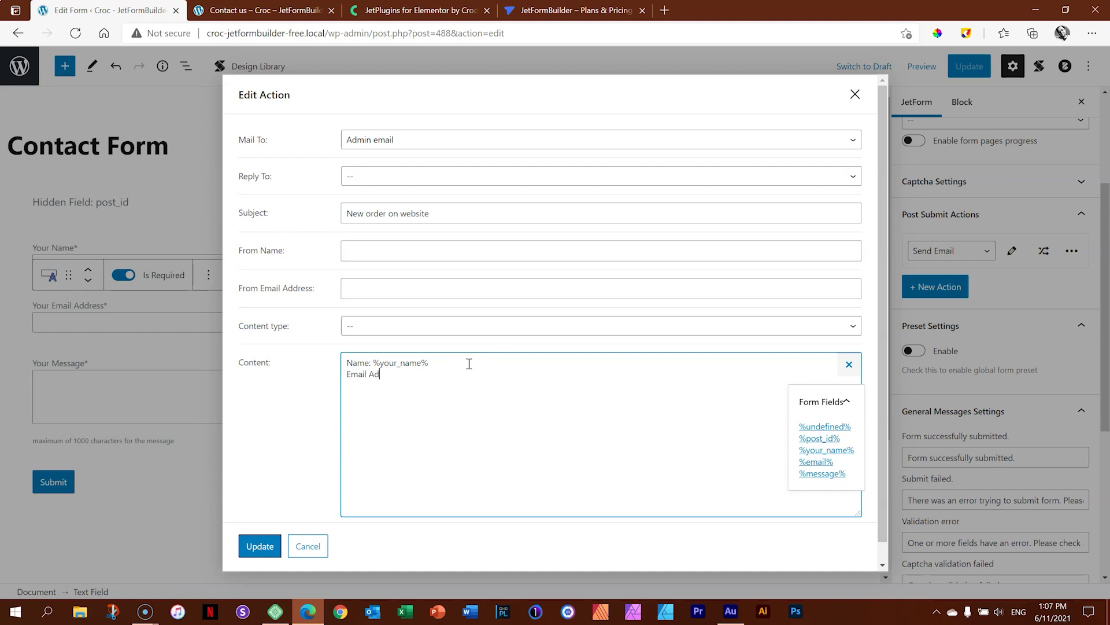
text(dress:)
click(816, 462)
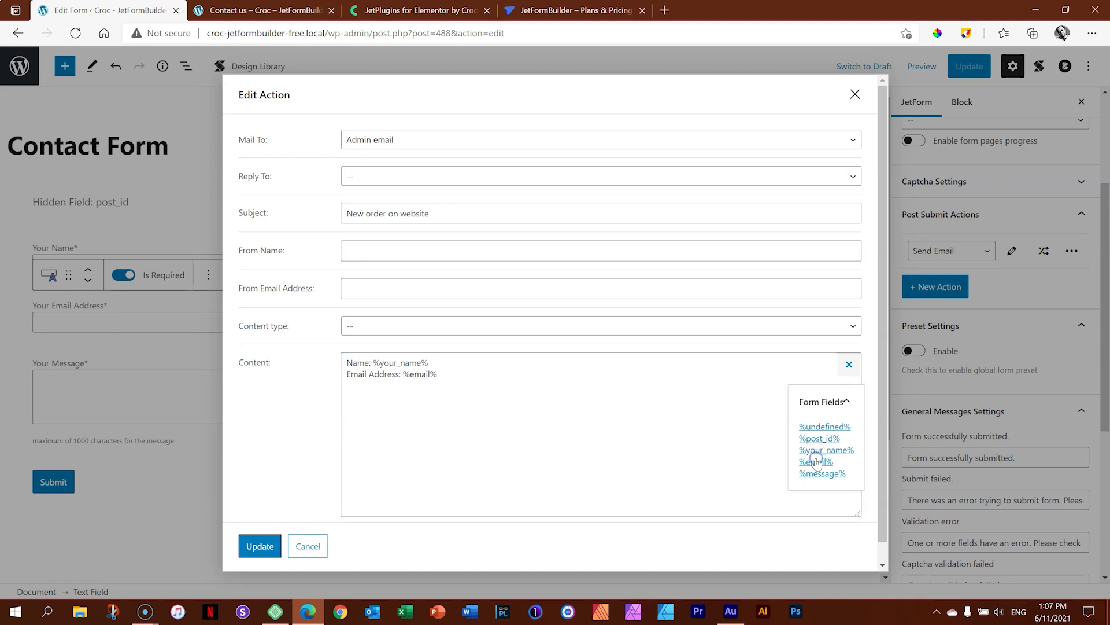
click(466, 373)
key(Return)
text(Message:)
key(Return)
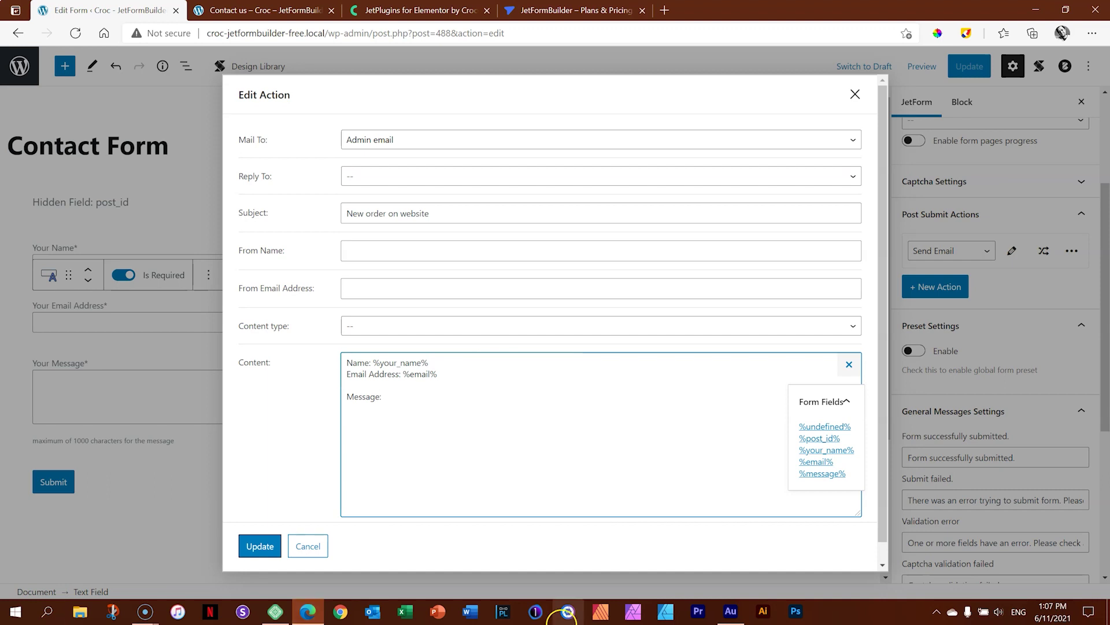
click(820, 473)
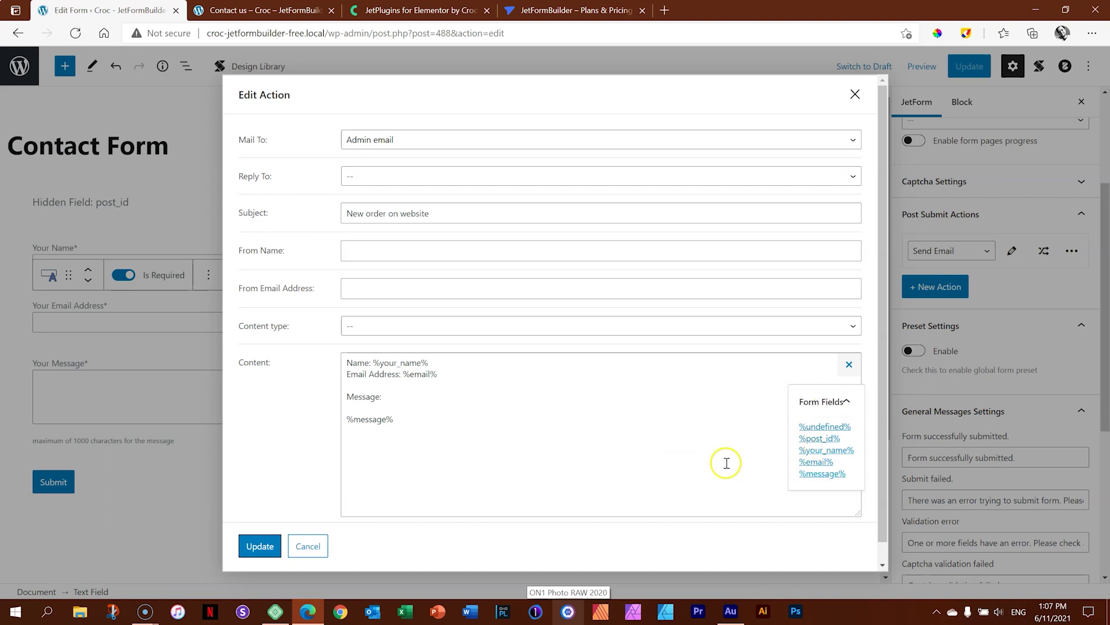
click(715, 414)
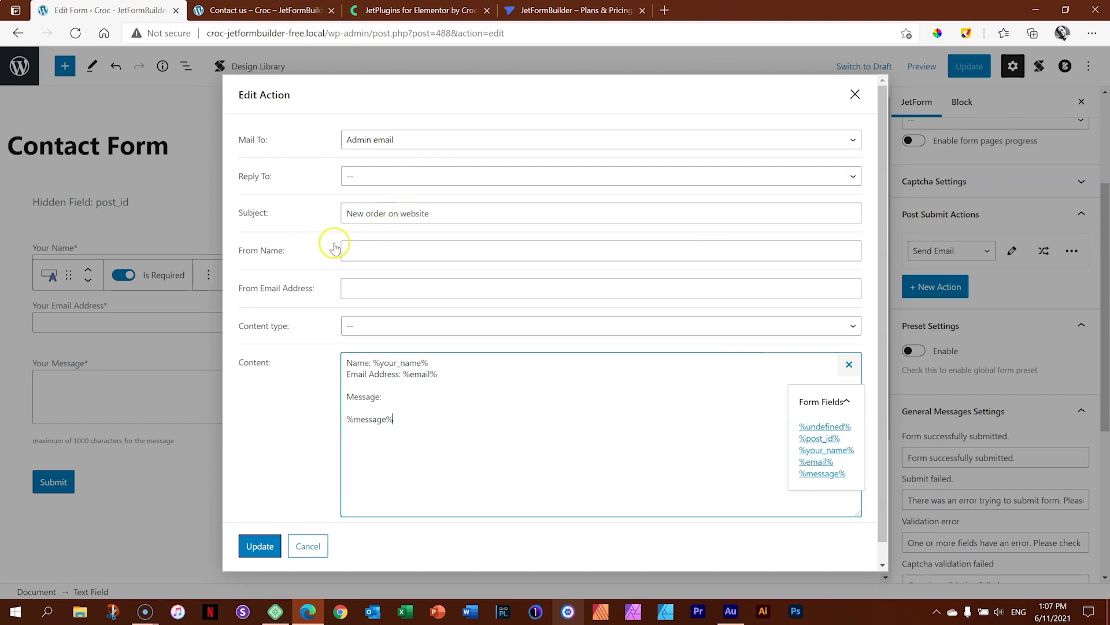
Change the subject to 'New Message from Website' and save the email settings.
drag(446, 219, 325, 228)
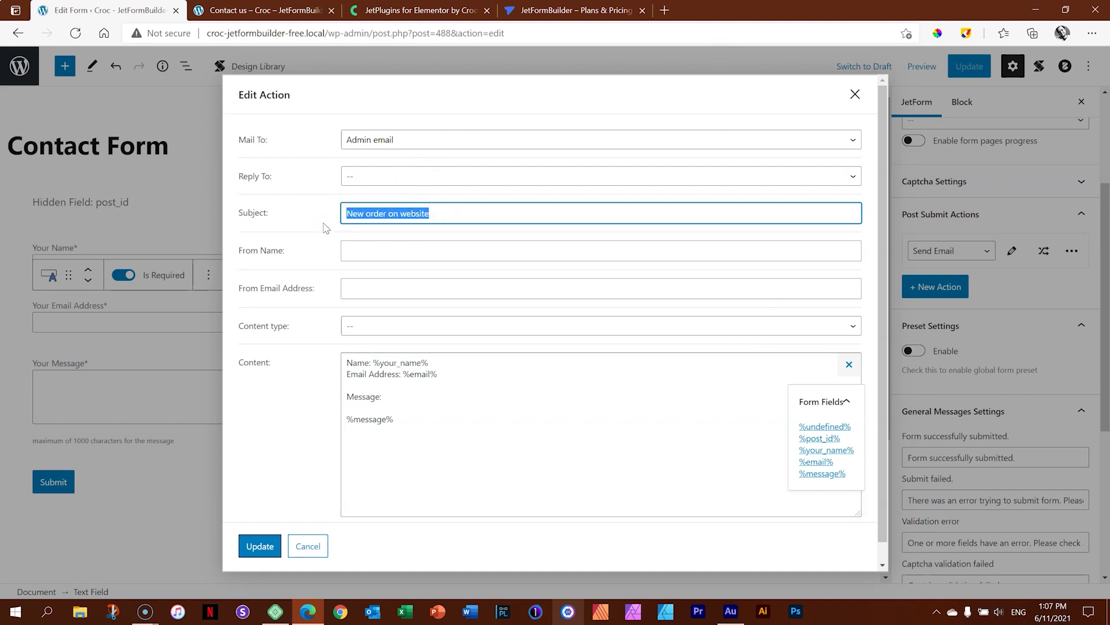
text(New Mes)
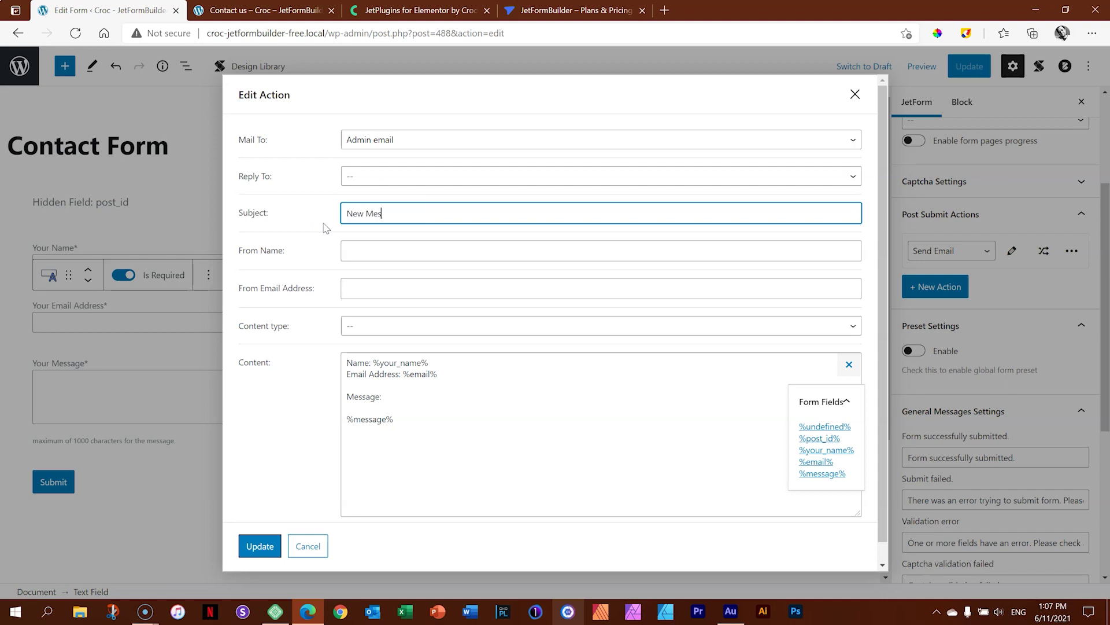
text(sage from Website)
click(443, 457)
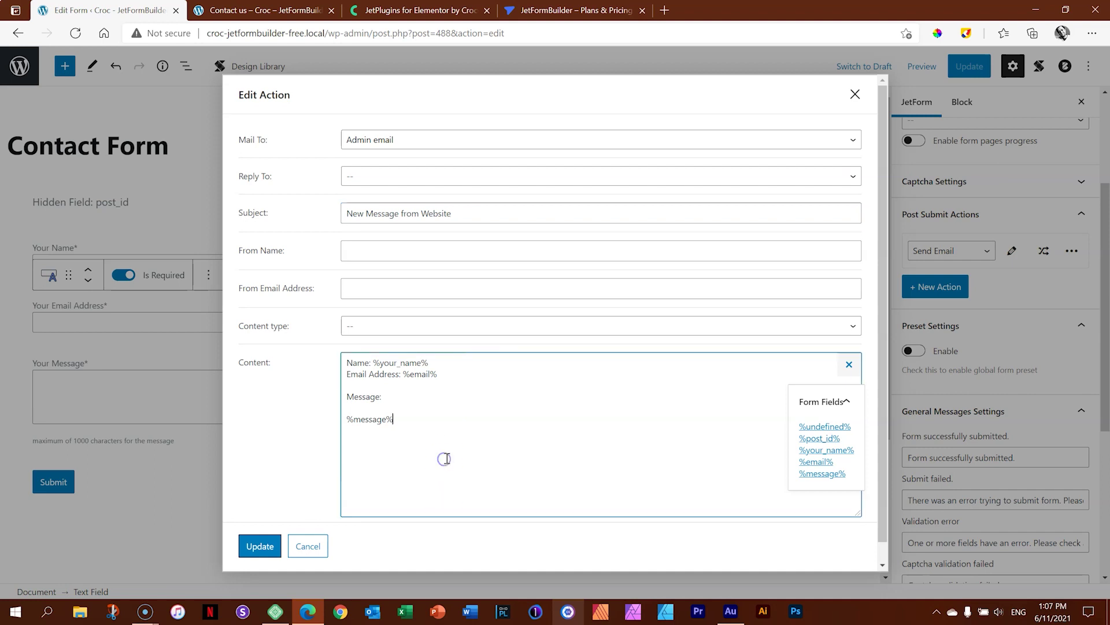
click(260, 545)
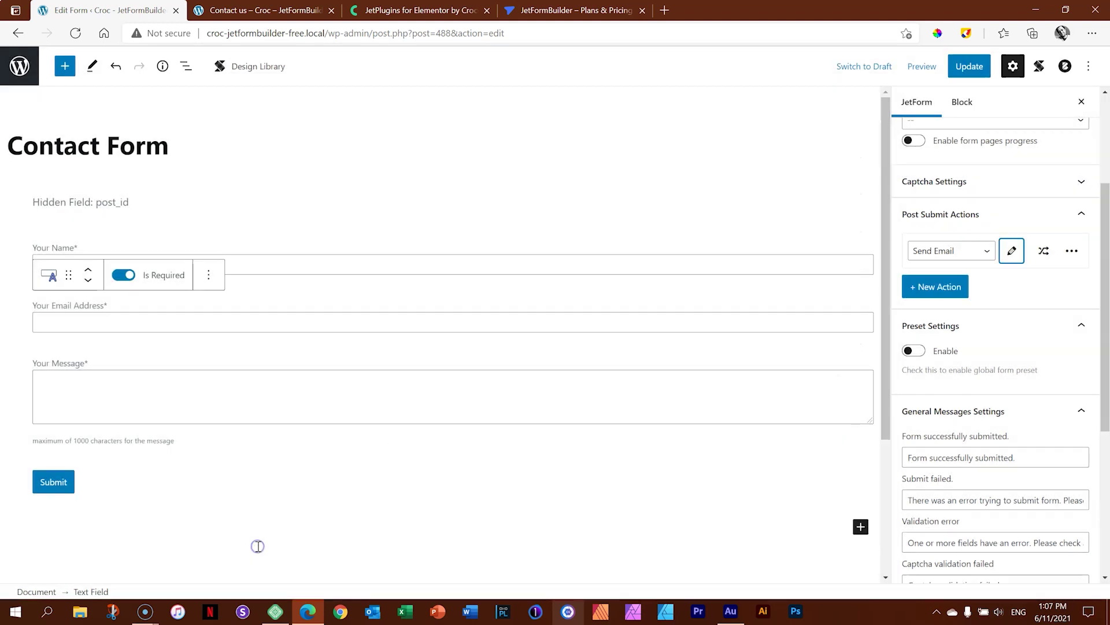
Update the form and switch to the Contact us preview tab.
scroll(984, 243, down, 3)
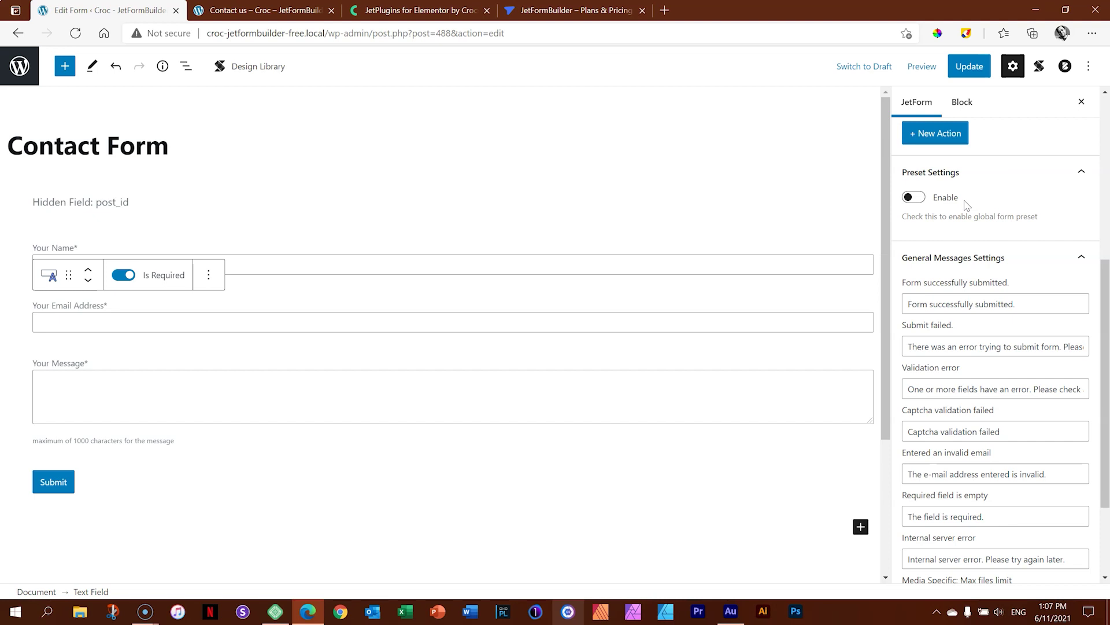
scroll(1100, 318, down, 2)
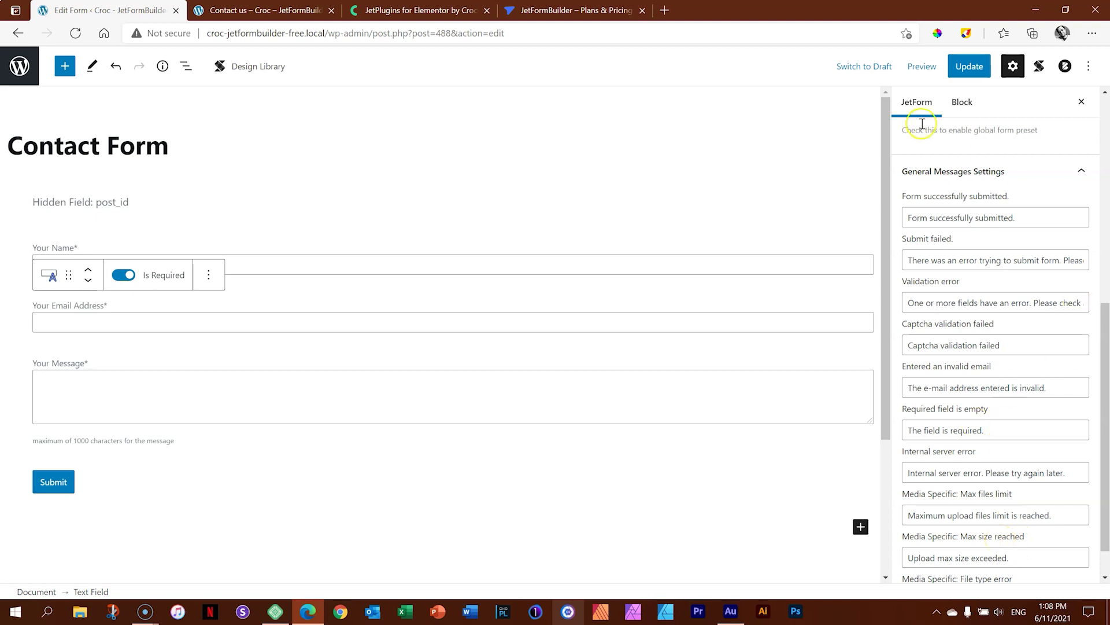
click(970, 66)
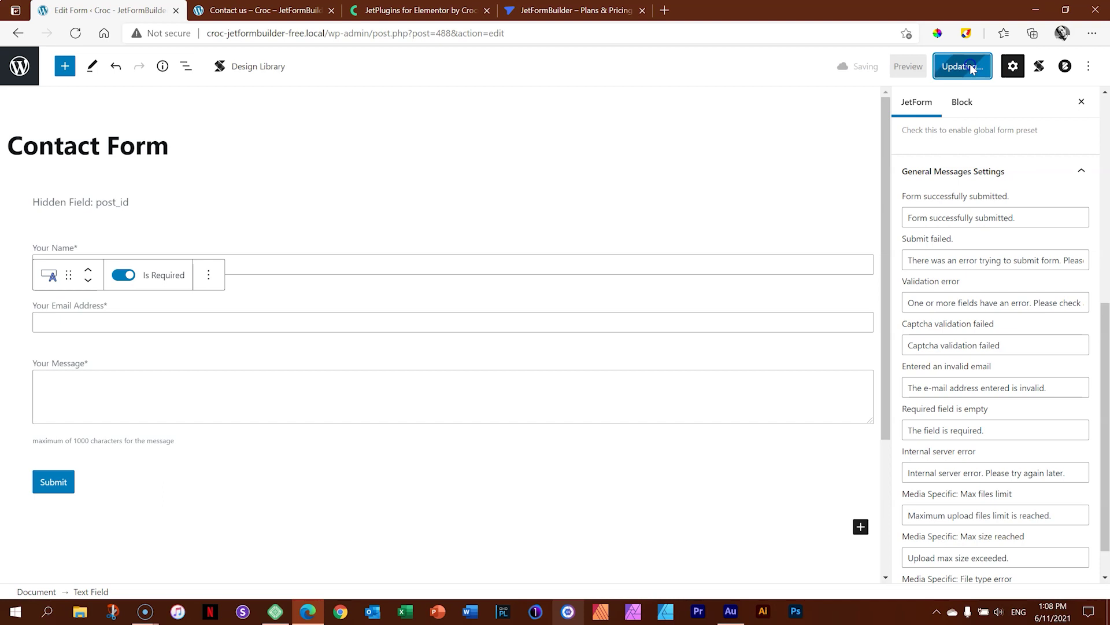
click(266, 10)
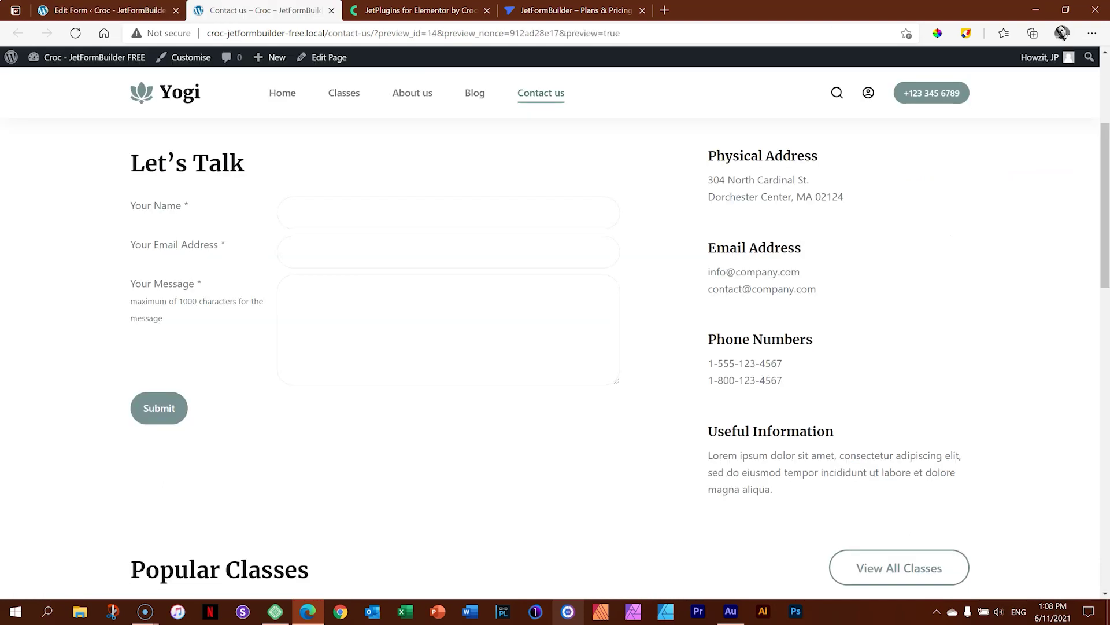
Reload the preview, fill in a name and message 'You are awesome.', and submit.
click(68, 36)
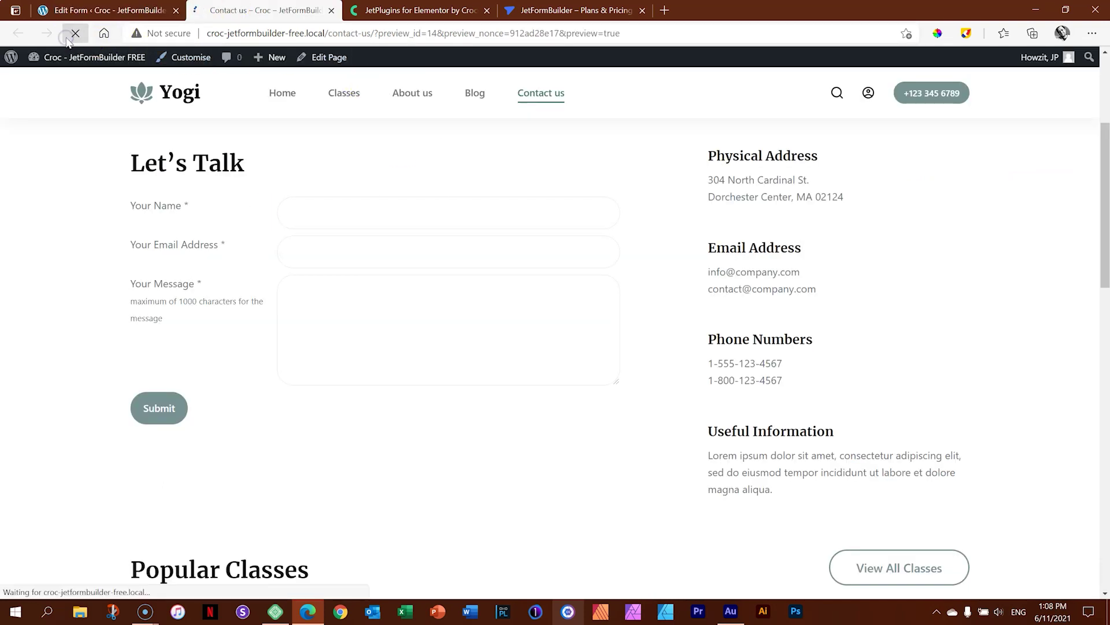
click(343, 210)
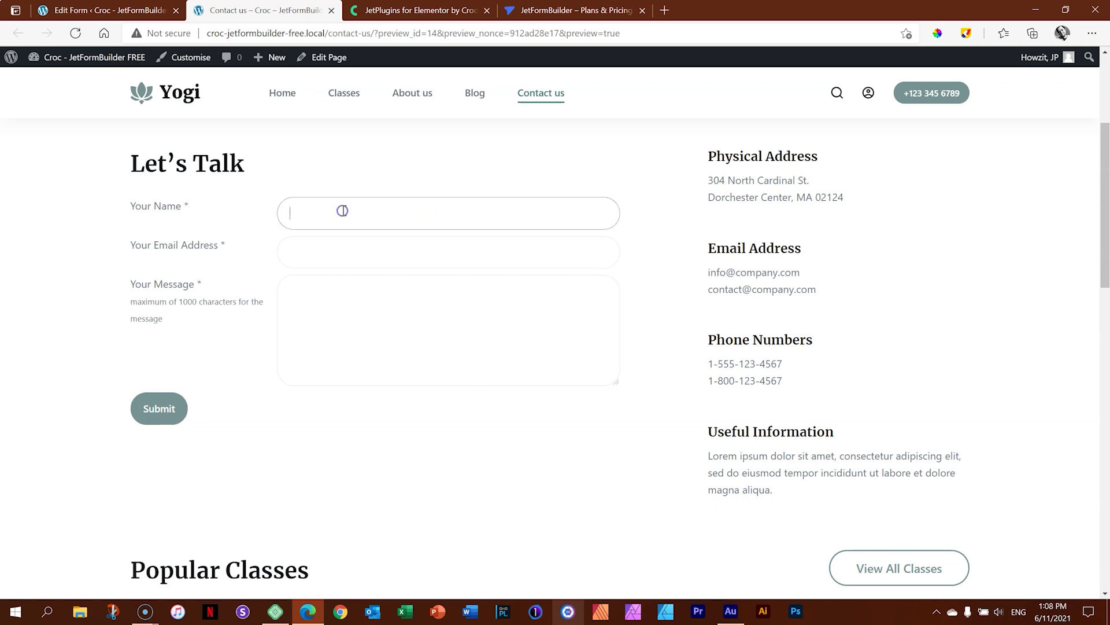
text(Billy Bo)
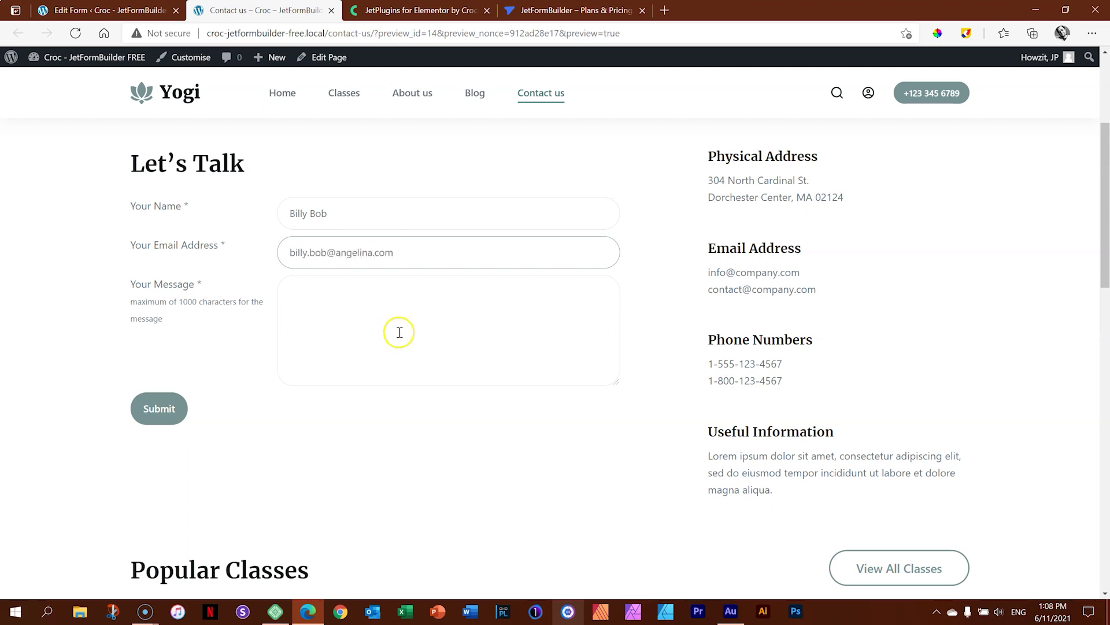
click(397, 305)
text(You)
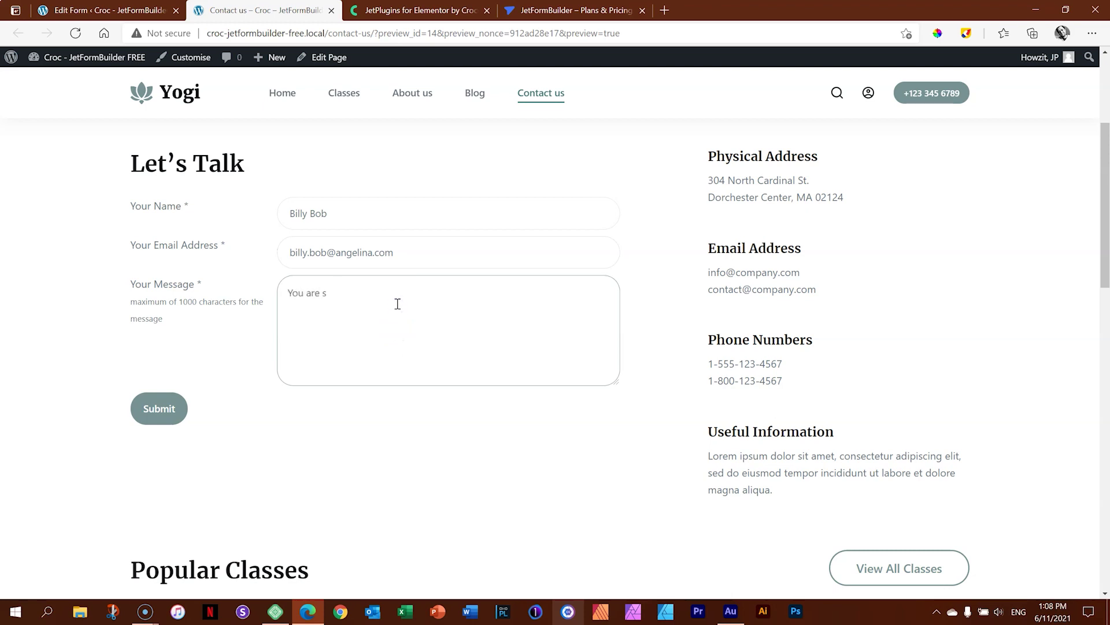
text( are awesome.)
click(160, 409)
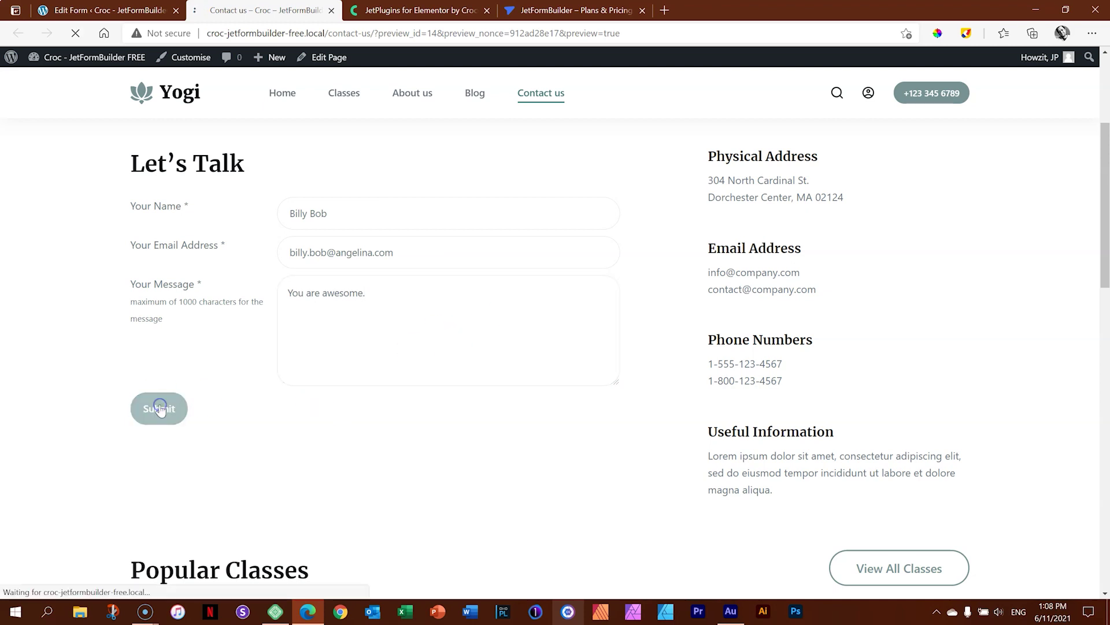
scroll(278, 412, down, 5)
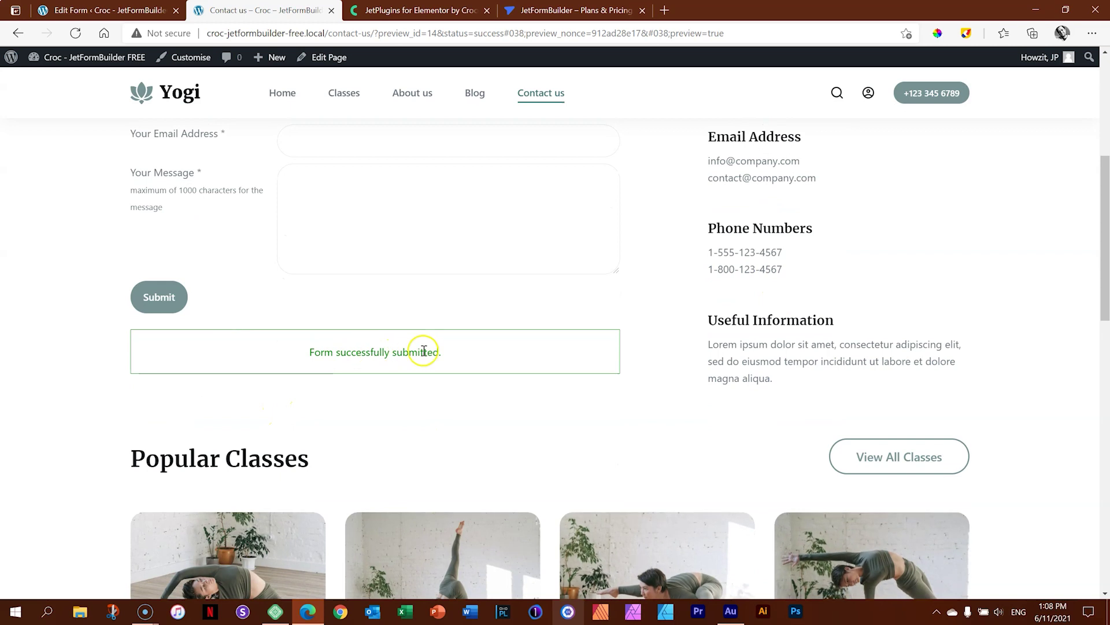
scroll(404, 356, up, 4)
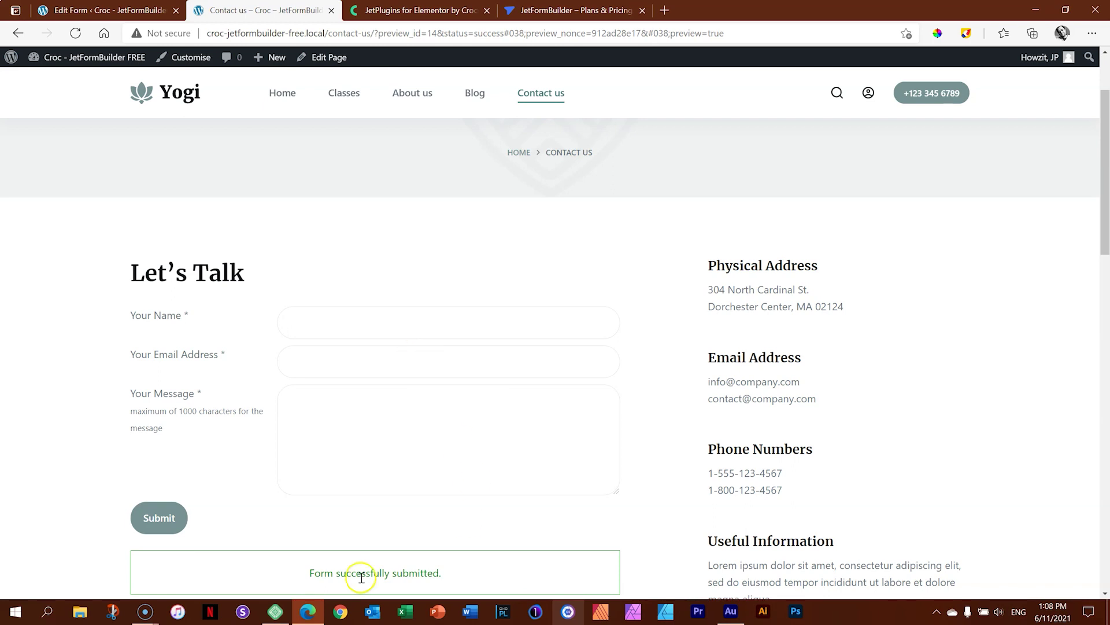
Open MailHog from the Local app's Utilities for the site.
click(275, 611)
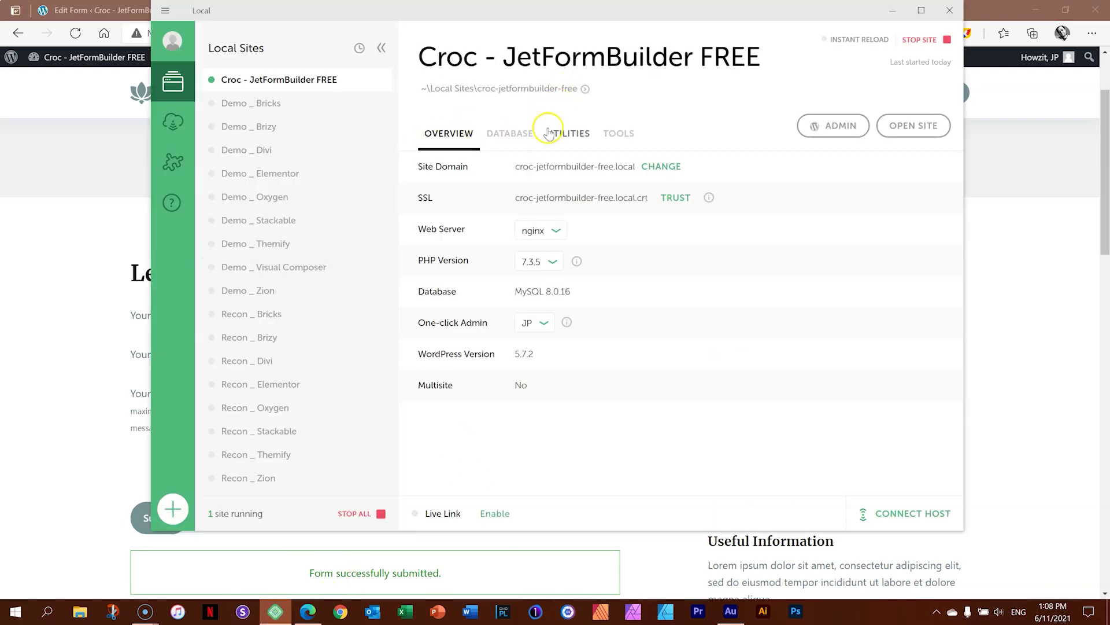
click(609, 132)
click(556, 136)
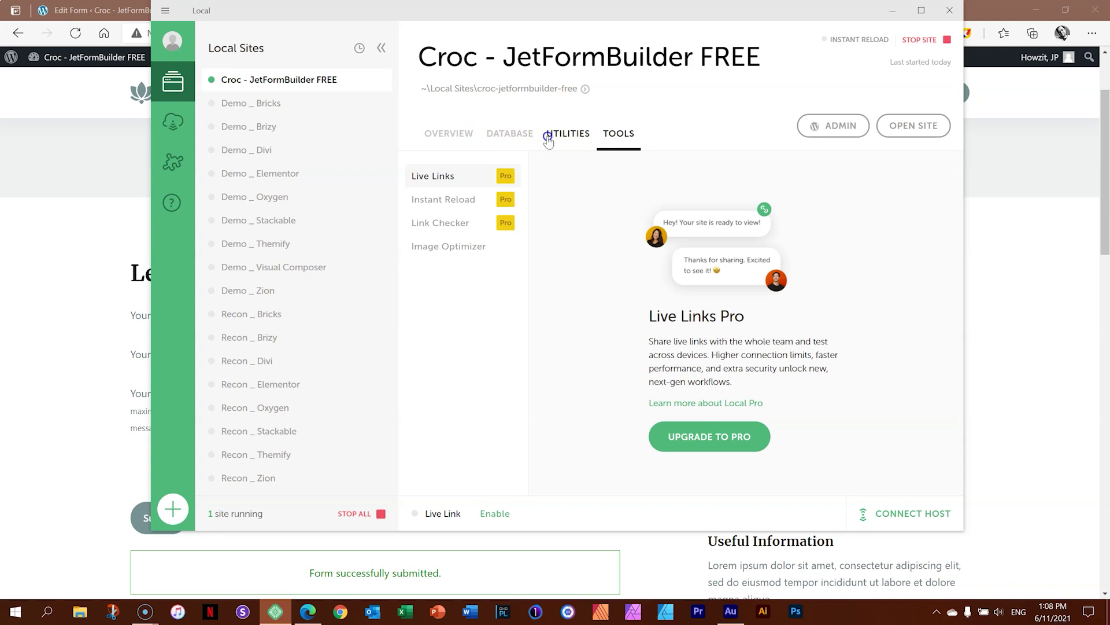
click(521, 166)
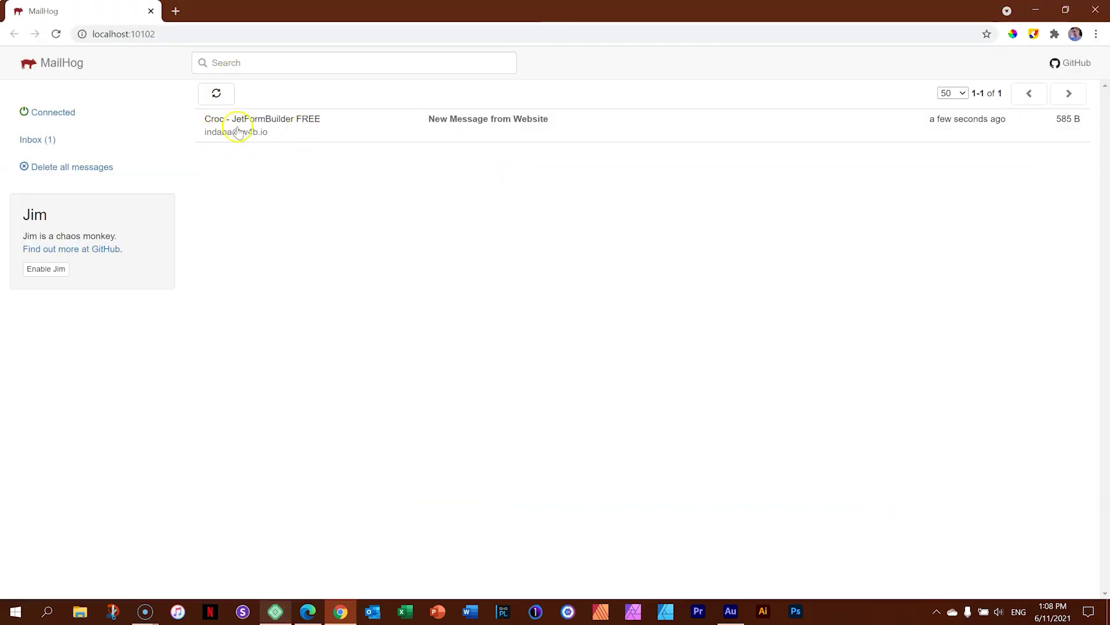
Read the New Message from Website email, then close the MailHog window.
click(240, 126)
drag(201, 219, 287, 219)
click(289, 285)
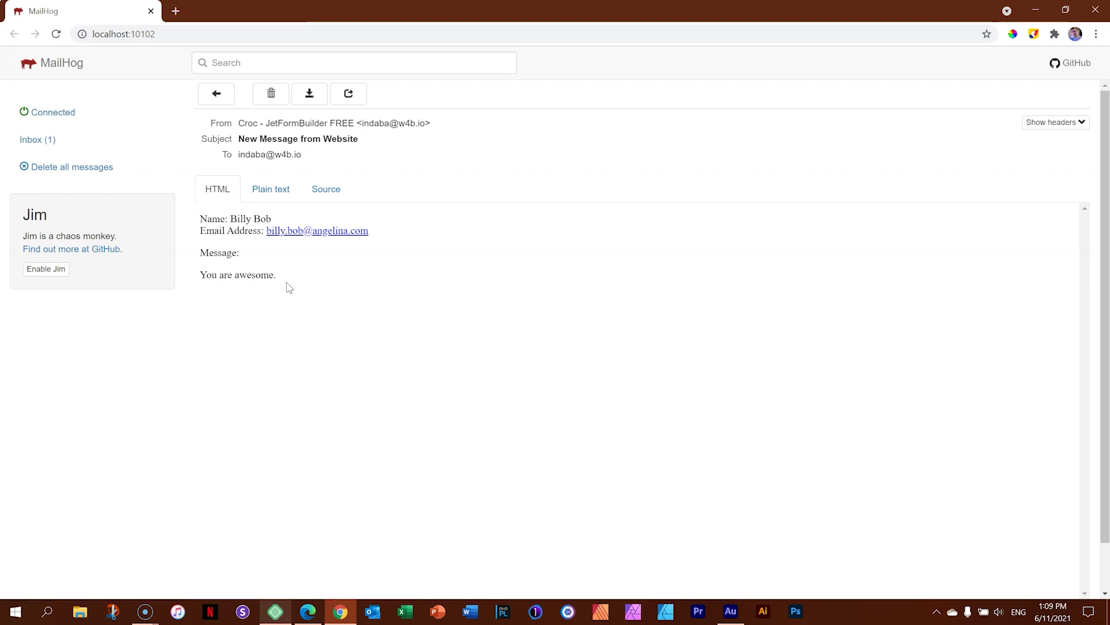
click(1090, 12)
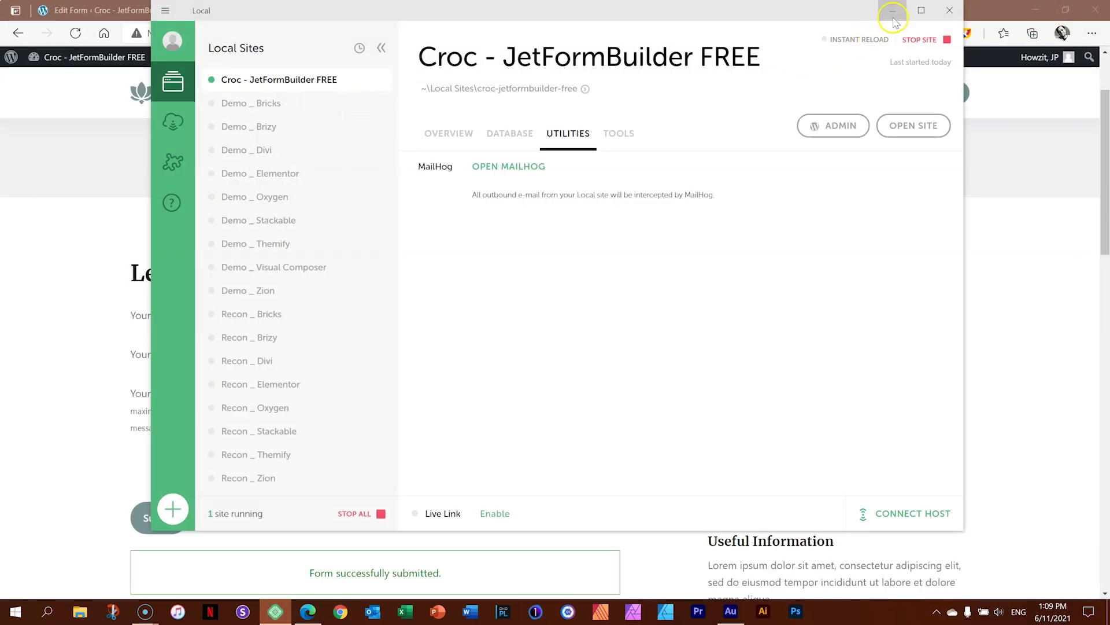
Minimize the Local app and return to the Contact Form in the Edit Form tab.
click(894, 17)
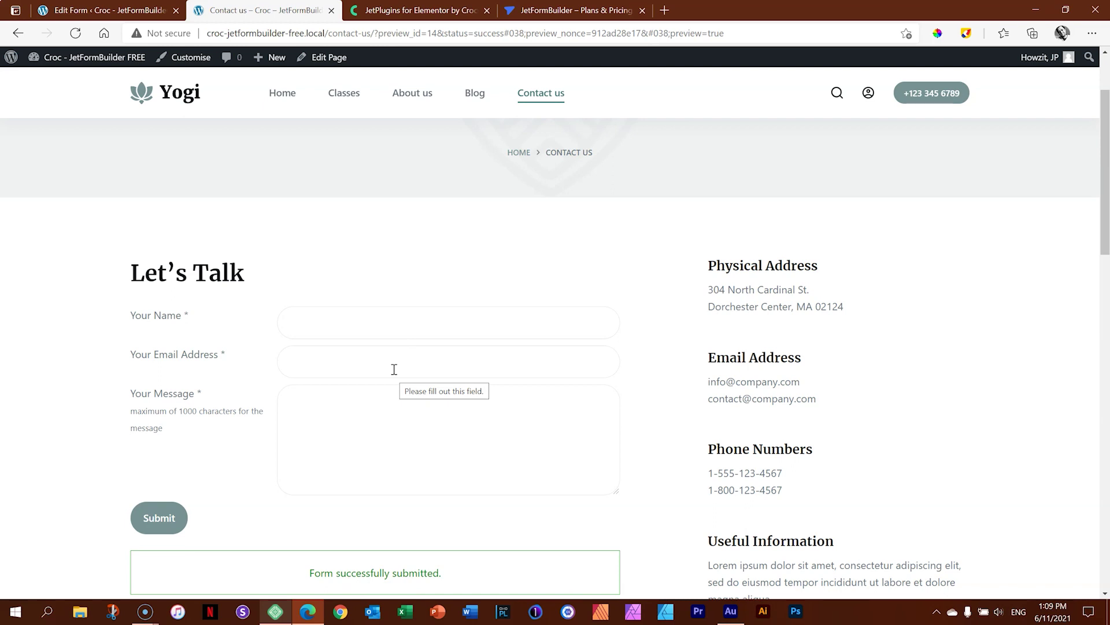
click(109, 10)
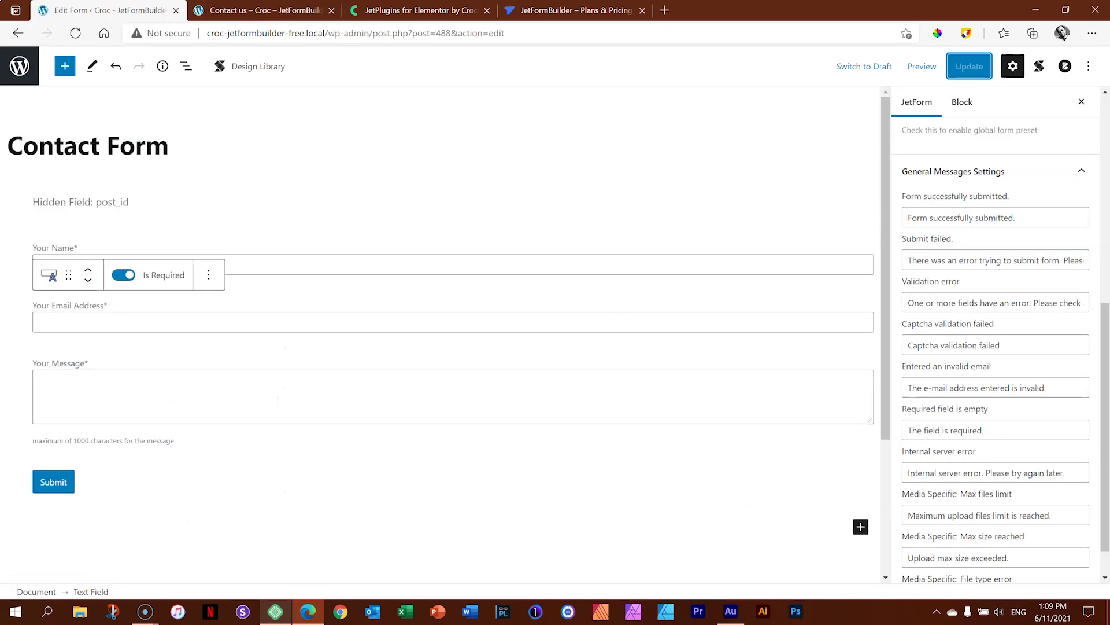
Insert a Date Field from Jet Form Fields below the Your Message block.
click(403, 414)
click(65, 65)
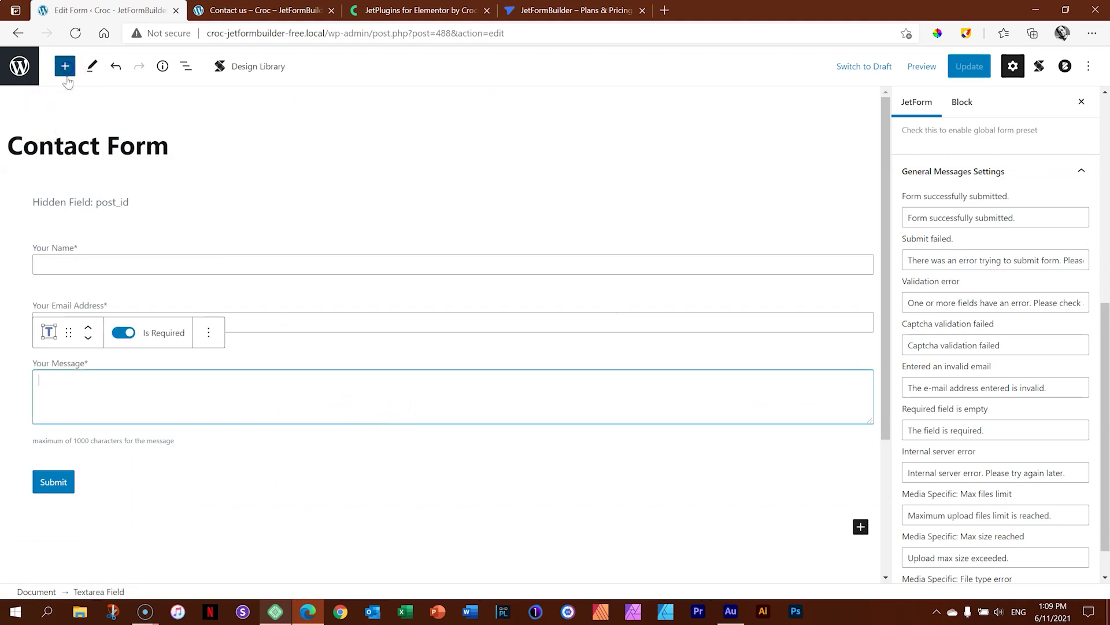
scroll(138, 274, down, 20)
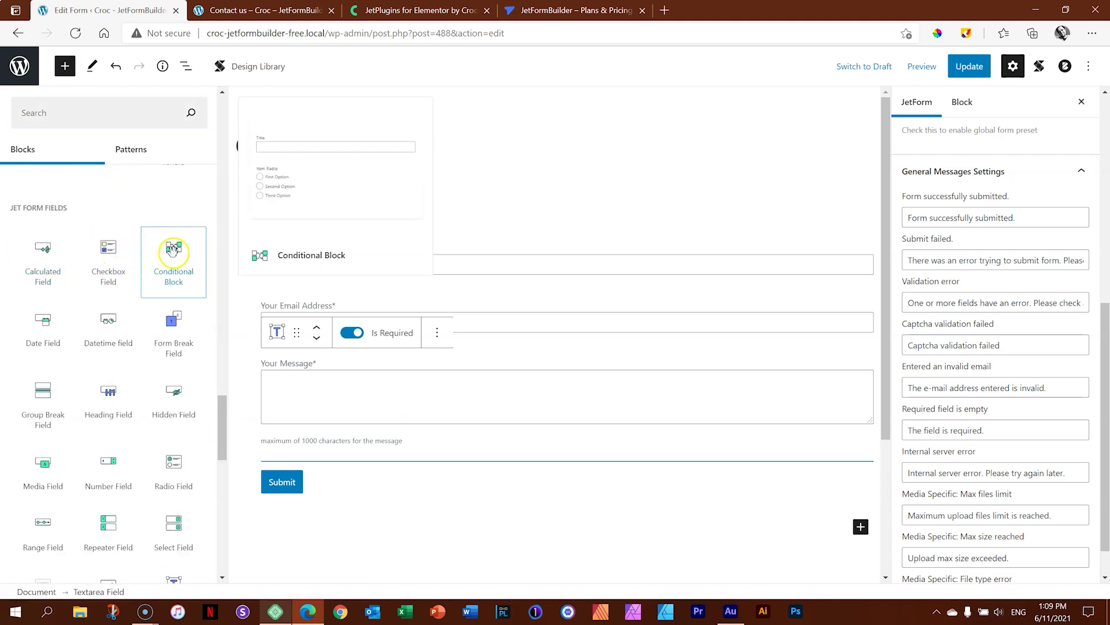
click(47, 322)
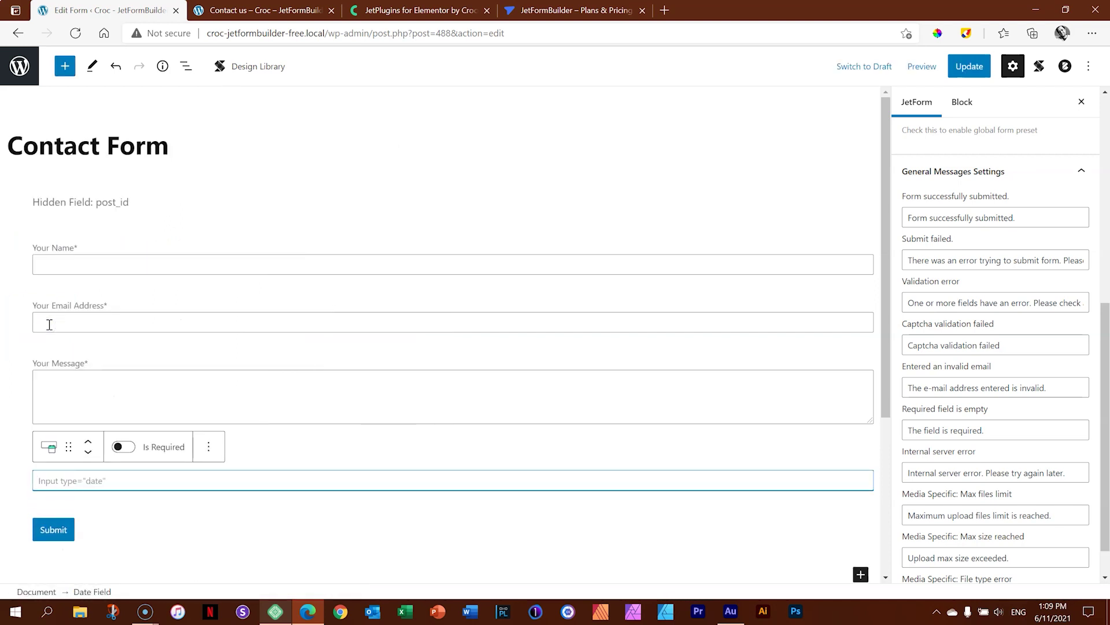
Review the Date Field's block settings, save the form with Update, and go to the preview.
click(75, 491)
click(962, 102)
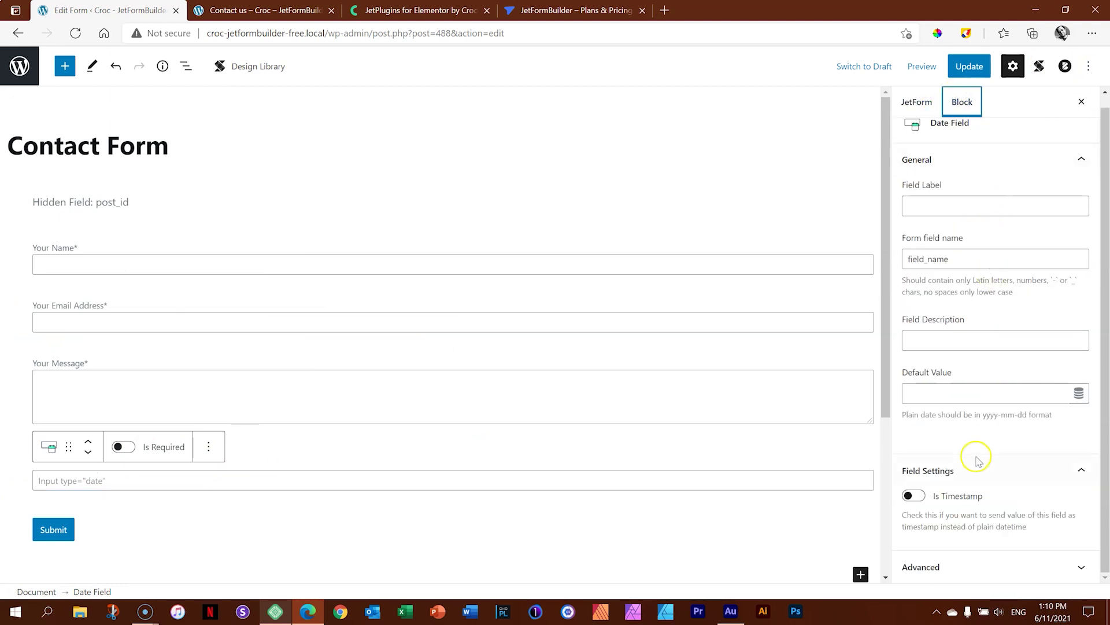
click(1107, 341)
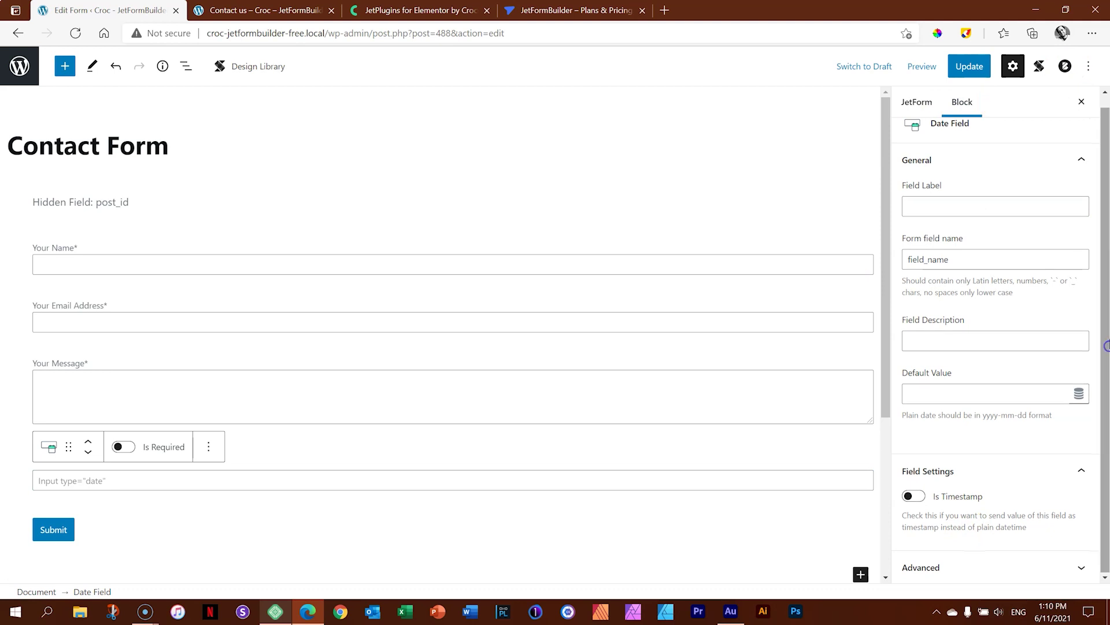
click(964, 73)
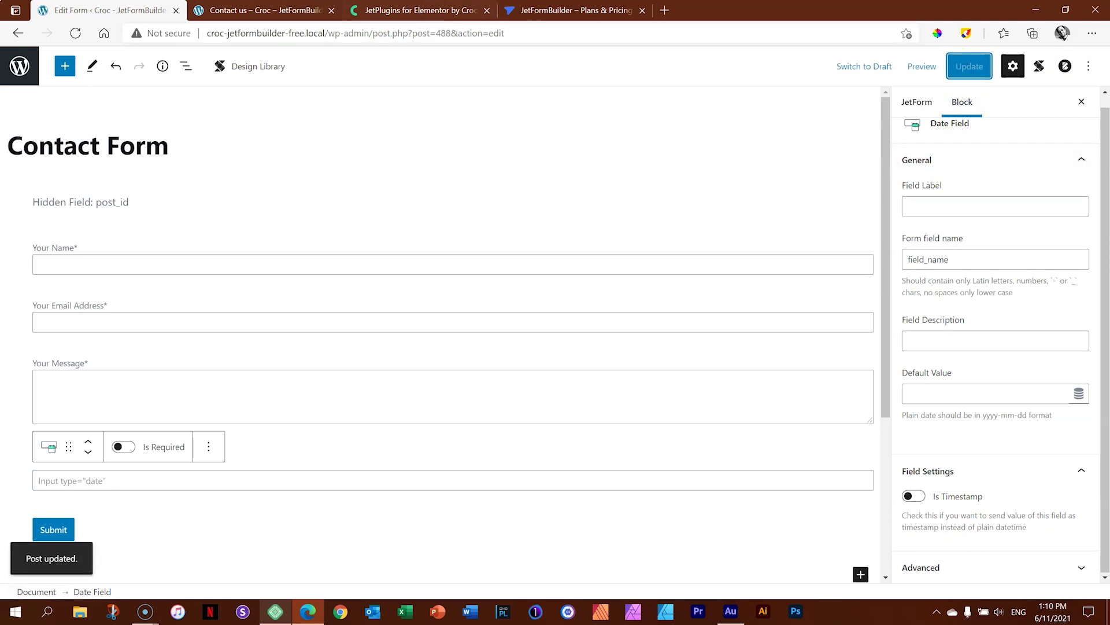
click(260, 10)
Reload the Contact us preview, set the new date field to 07/11/2021, and return to the editor.
click(74, 33)
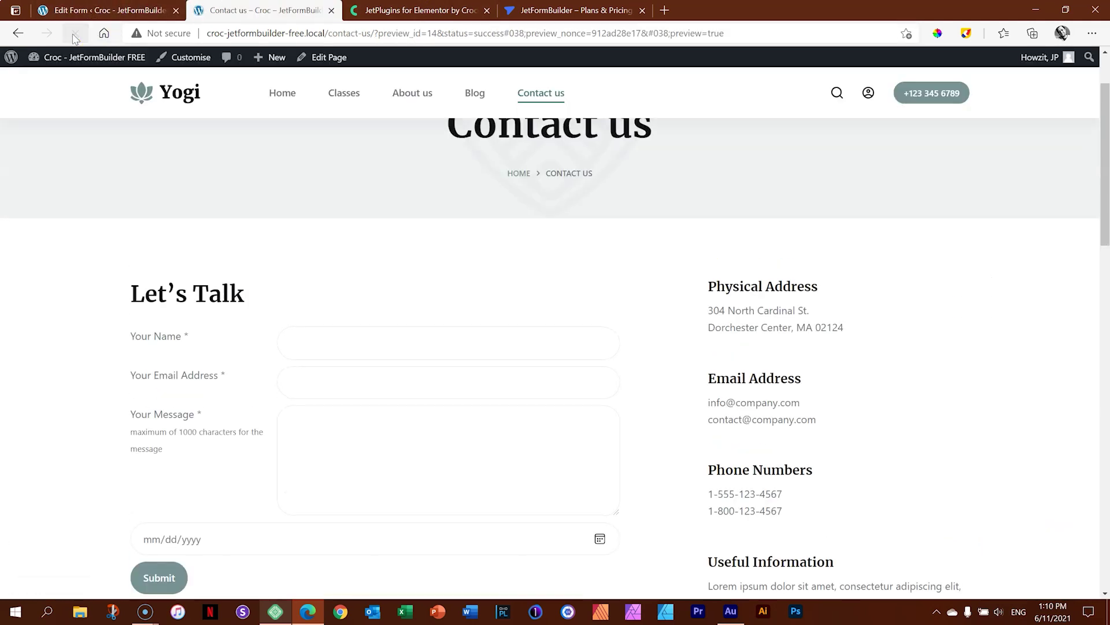
scroll(196, 287, down, 5)
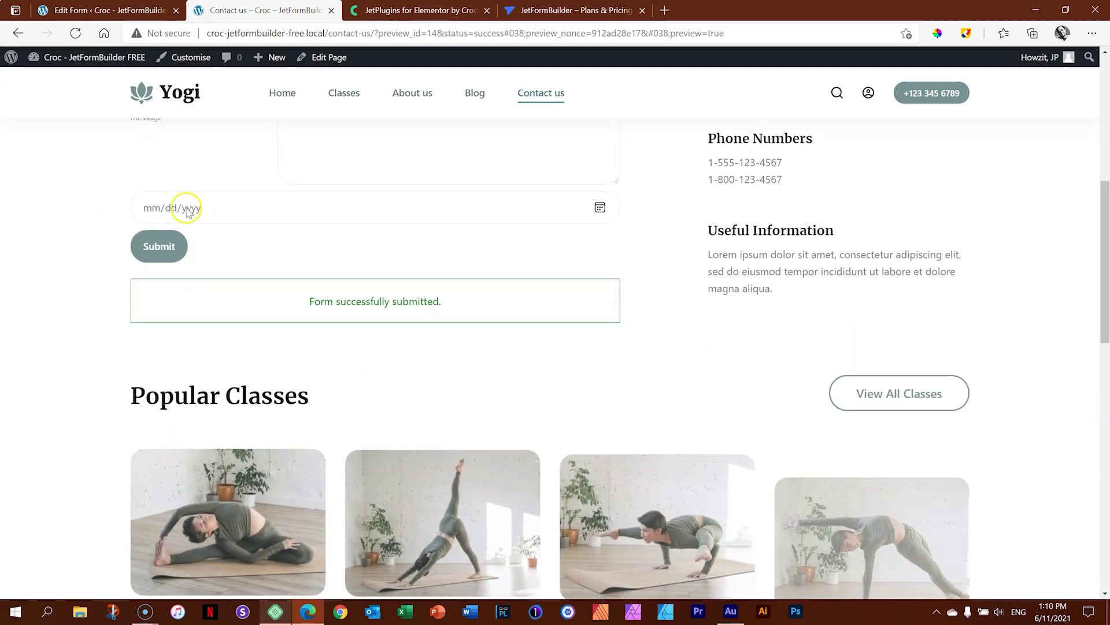
click(601, 208)
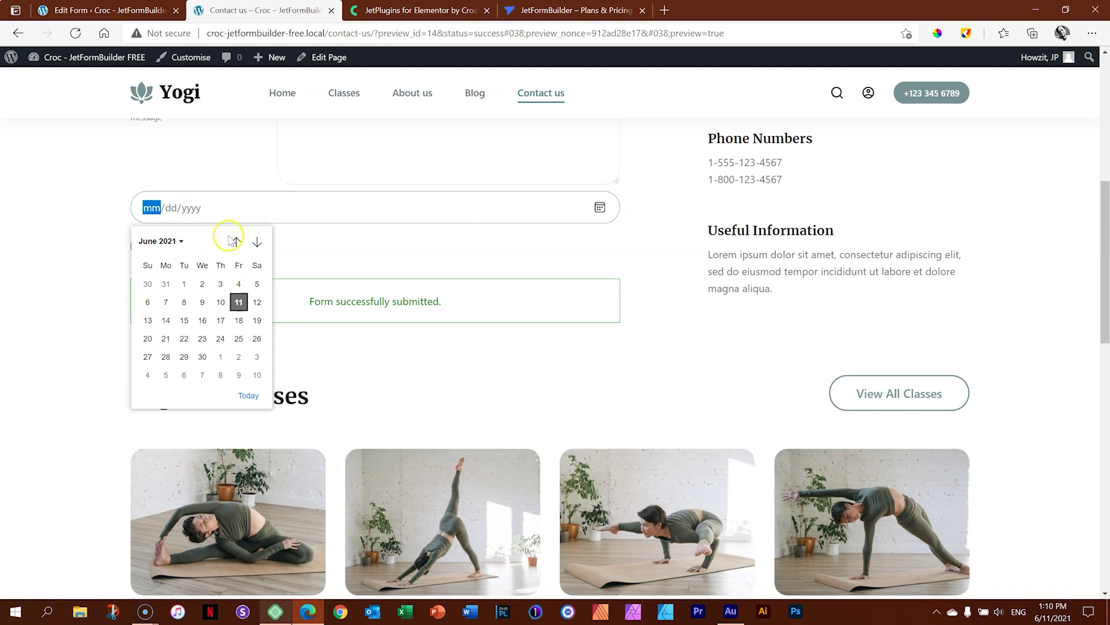
click(180, 243)
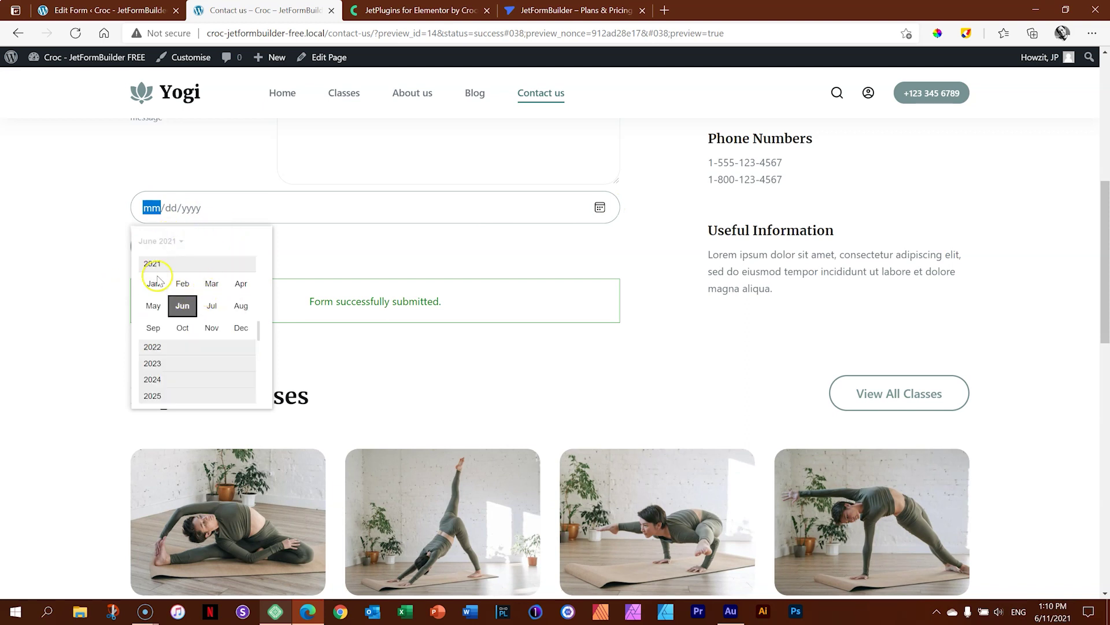
scroll(178, 358, up, 2)
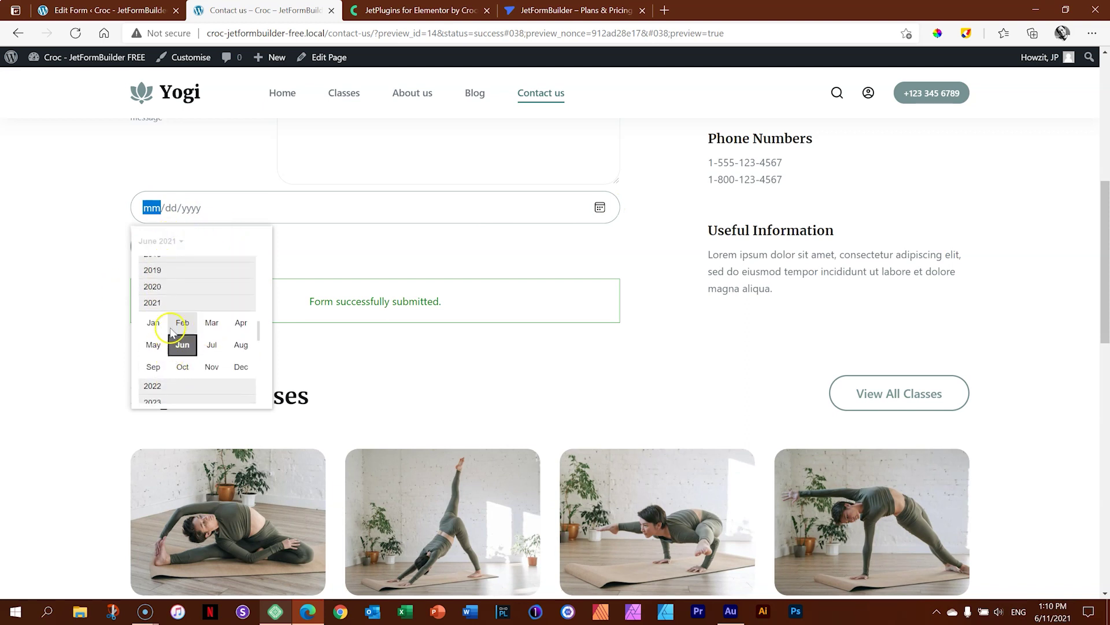
click(212, 345)
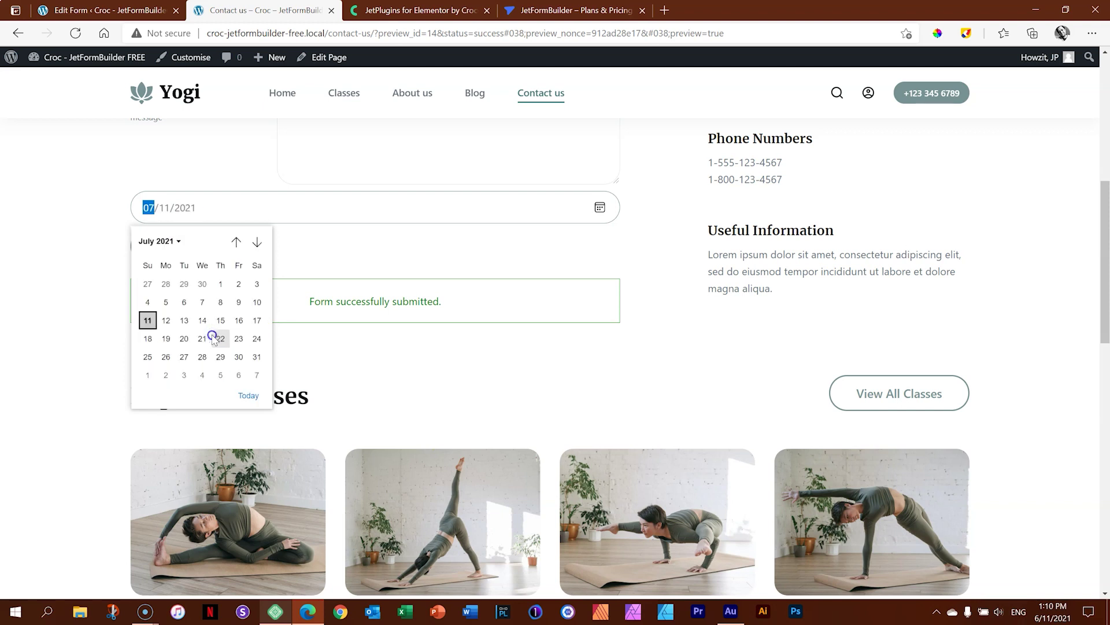
click(336, 242)
click(145, 10)
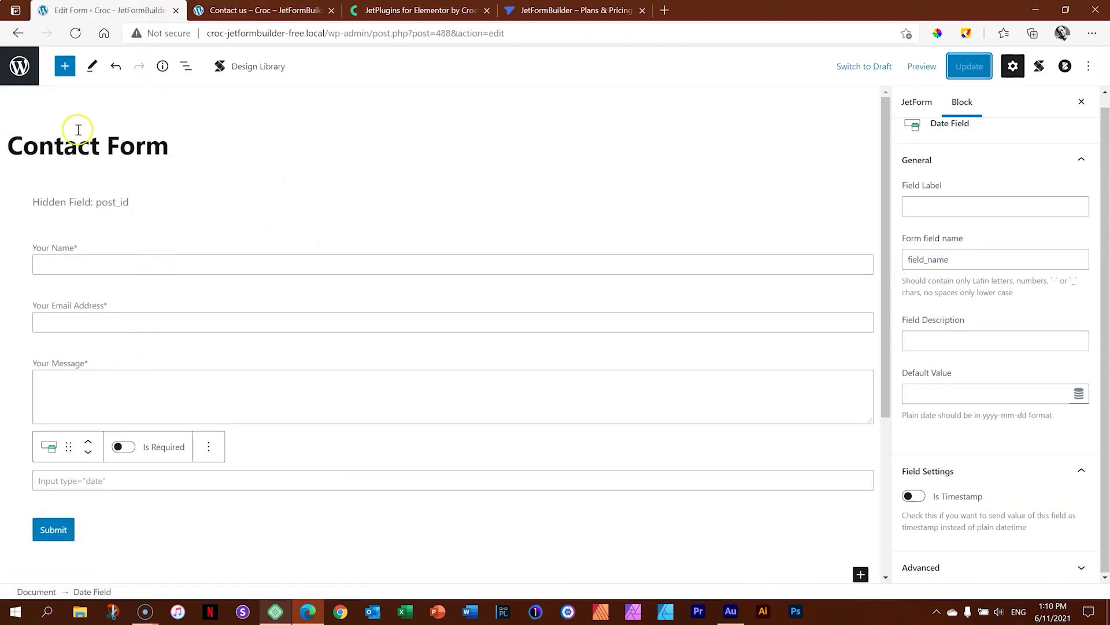
Insert a Datetime field from Jet Form Fields below the Date Field.
click(63, 68)
scroll(67, 260, down, 15)
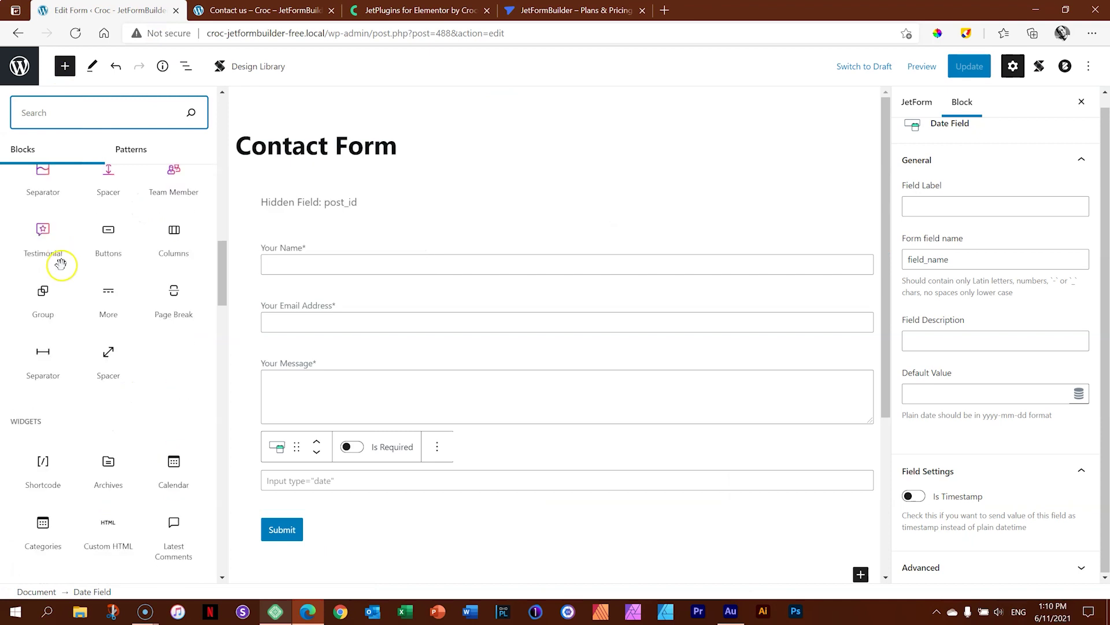
scroll(61, 264, down, 10)
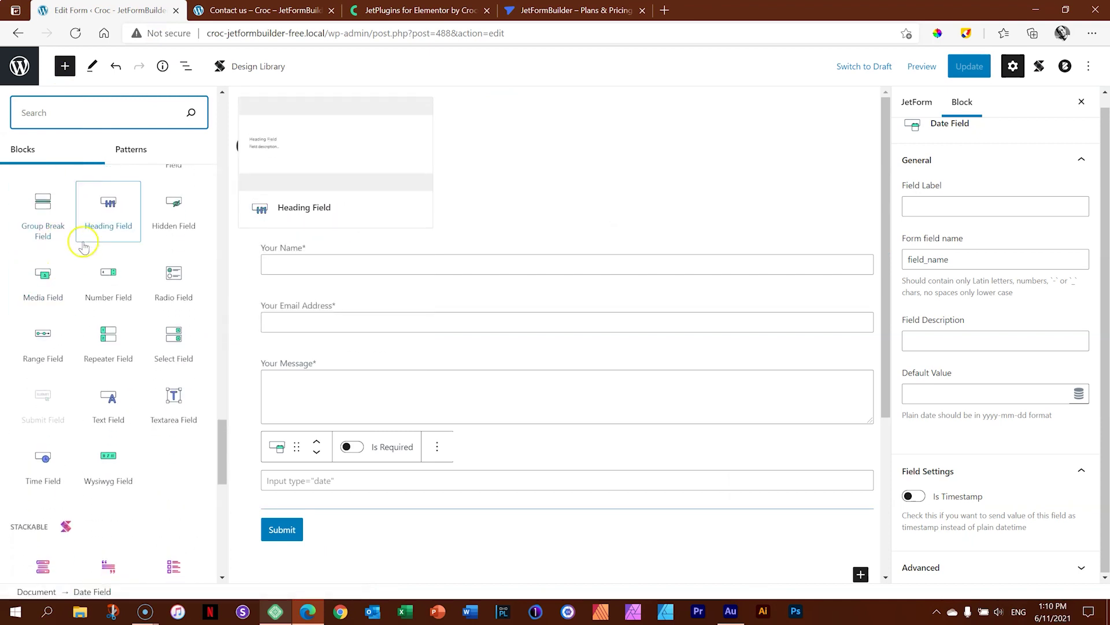
scroll(79, 270, up, 8)
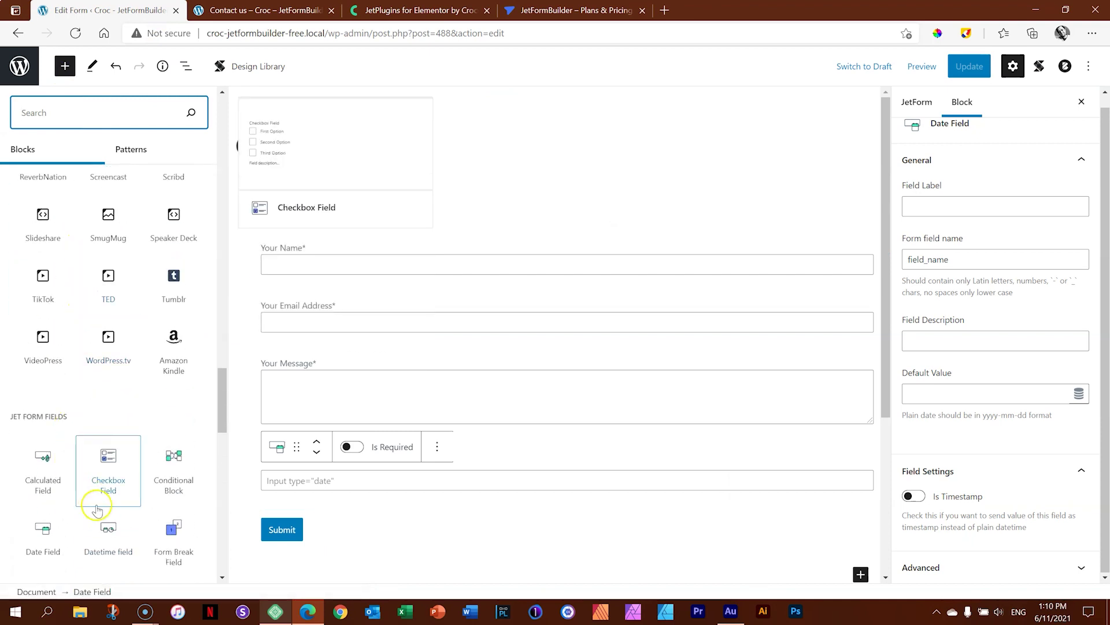
click(106, 536)
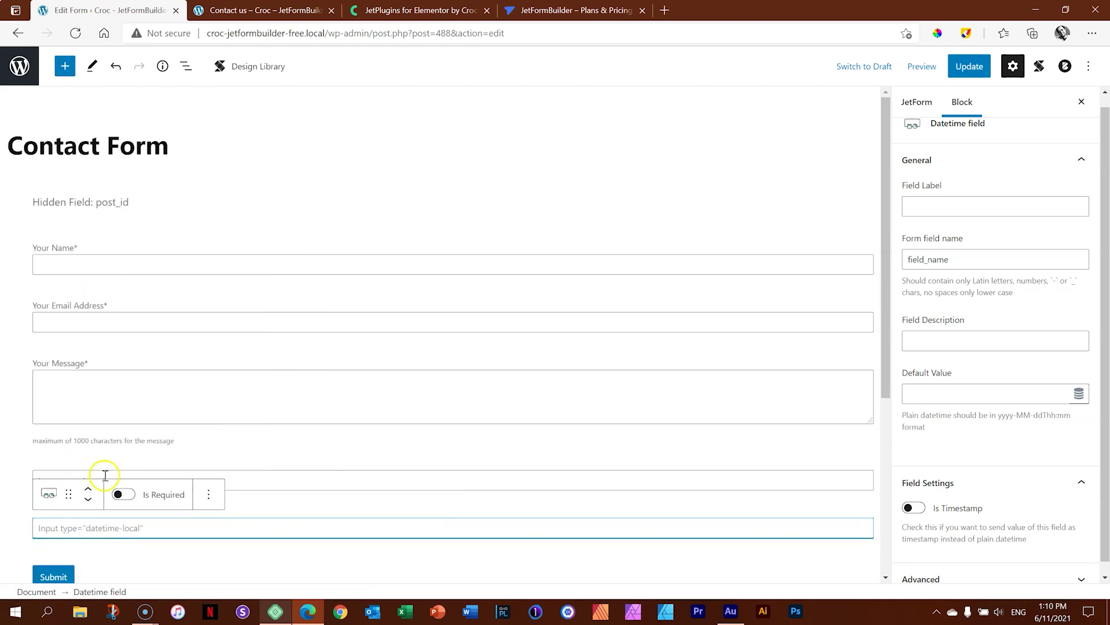
Save the form with Update and reload the Contact us preview.
click(969, 65)
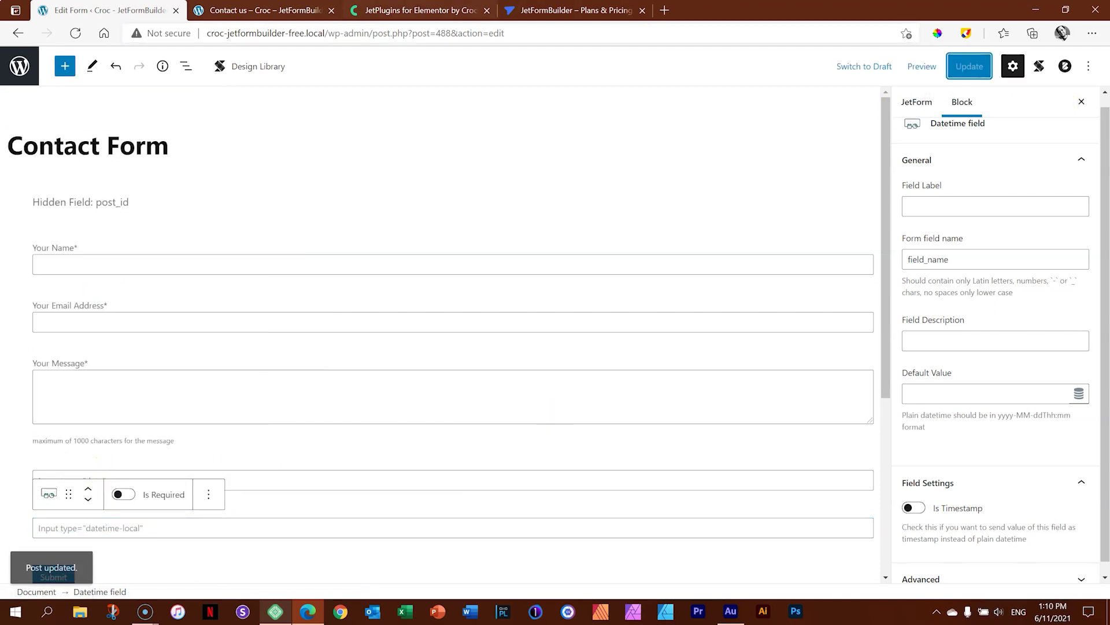
click(260, 10)
click(72, 32)
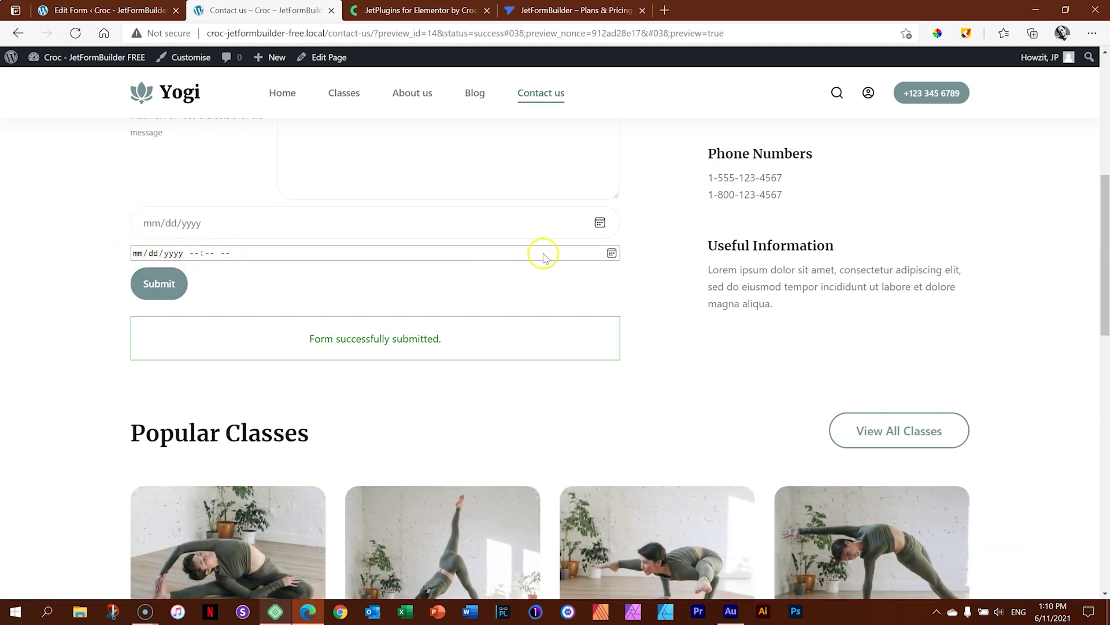
Set the preview's date-time field to 06/11/2021 06:12 PM, then return to the form editor.
click(612, 253)
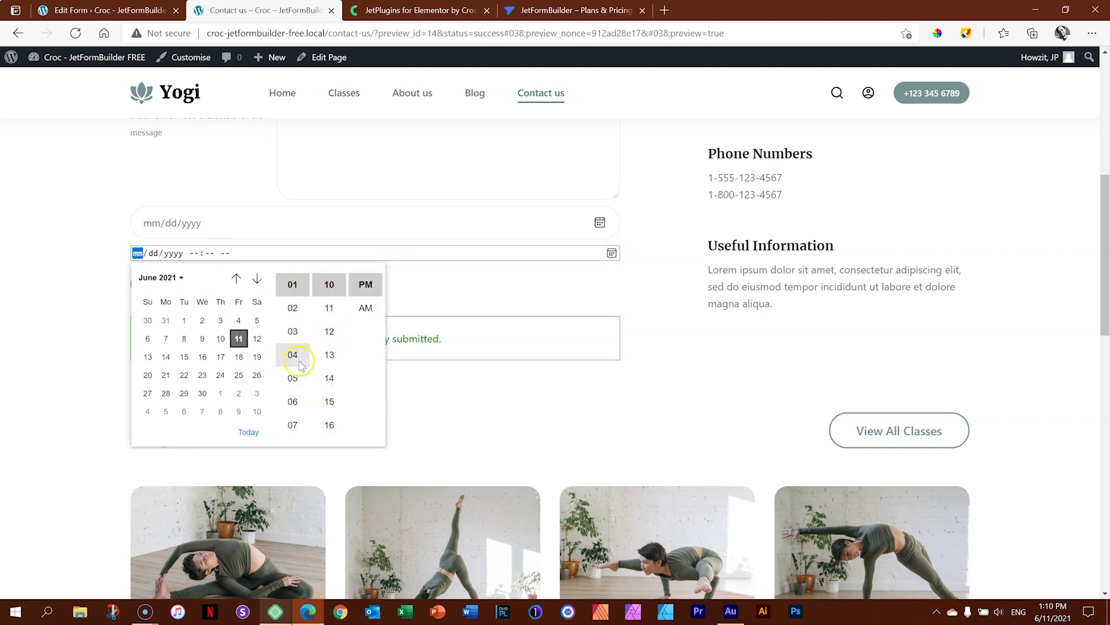
click(295, 402)
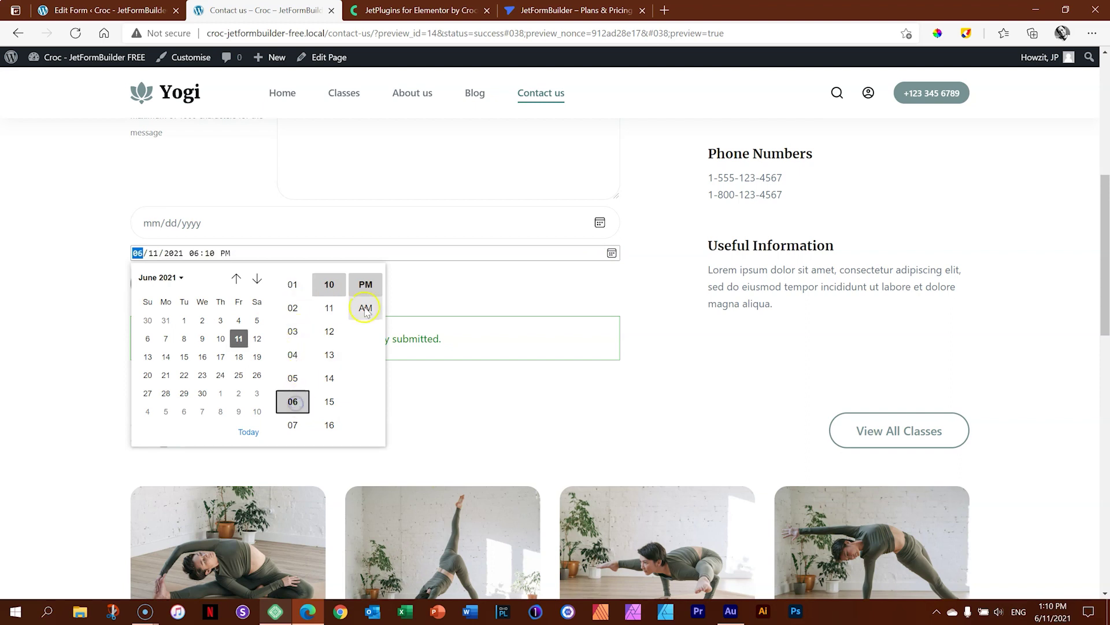
click(330, 333)
scroll(293, 355, up, 3)
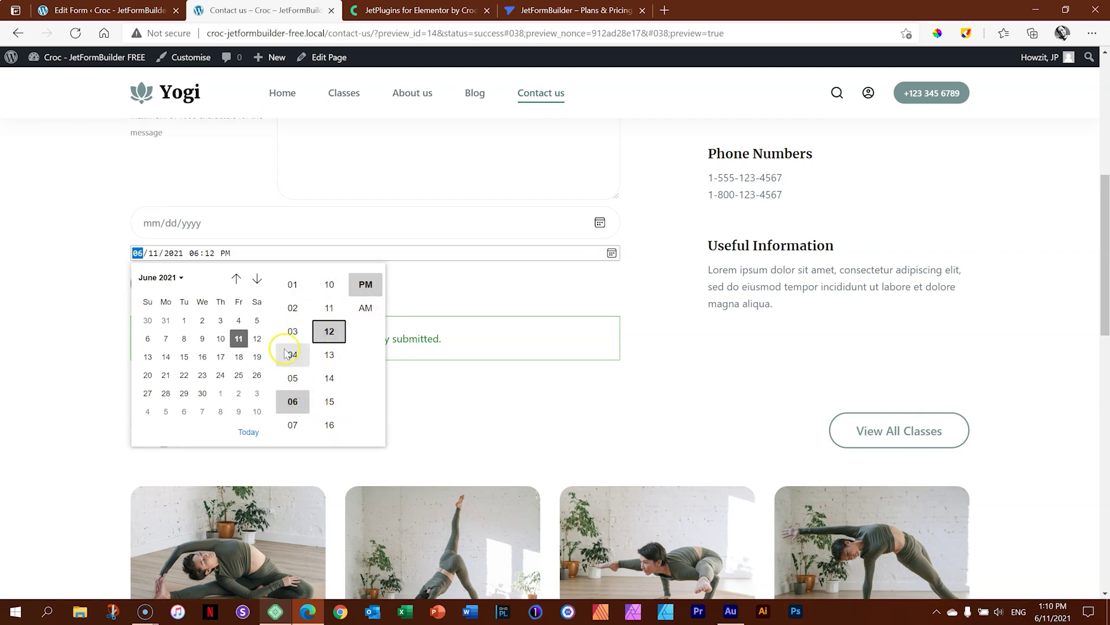
scroll(320, 355, up, 5)
scroll(294, 321, down, 2)
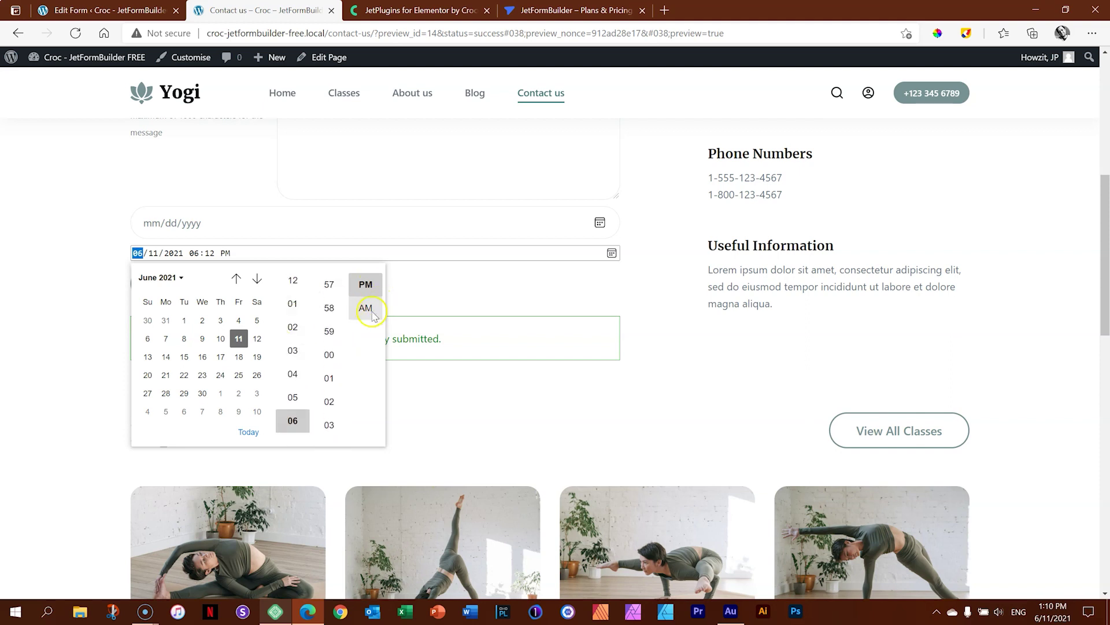
click(651, 292)
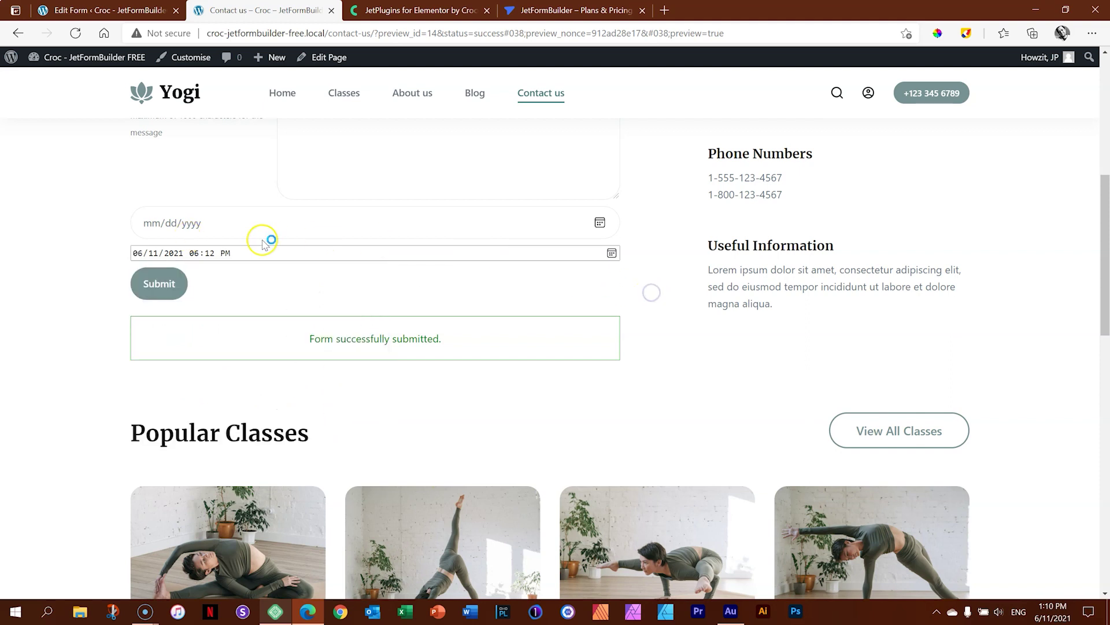
click(104, 10)
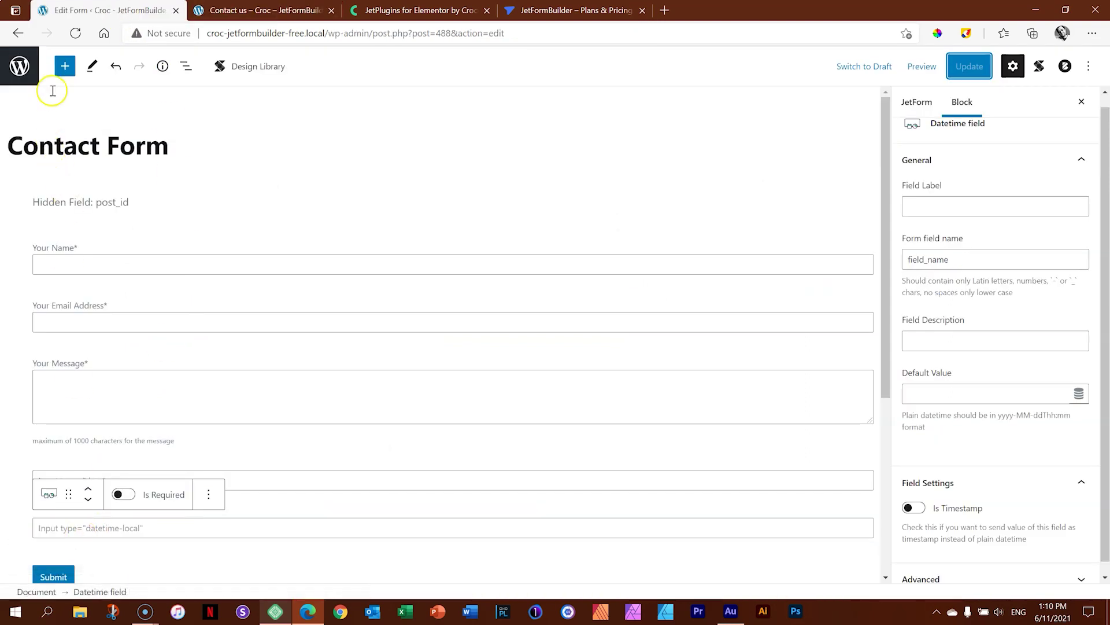
Insert a Form Break Field and move it up three places to sit under Your Email Address.
click(65, 66)
scroll(117, 242, down, 15)
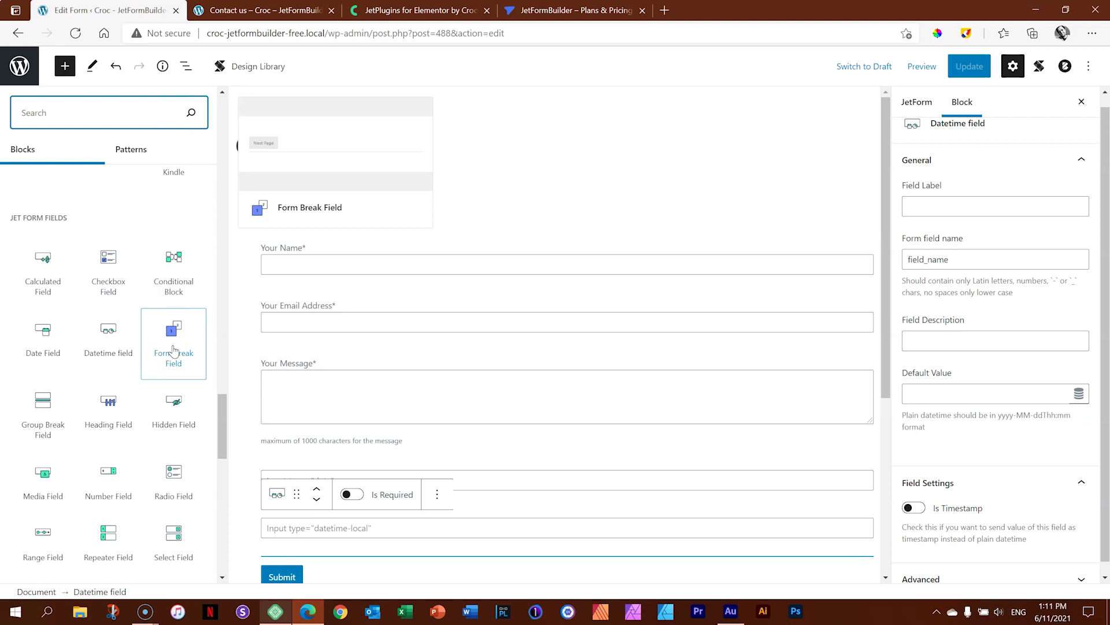
click(173, 333)
scroll(173, 414, down, 5)
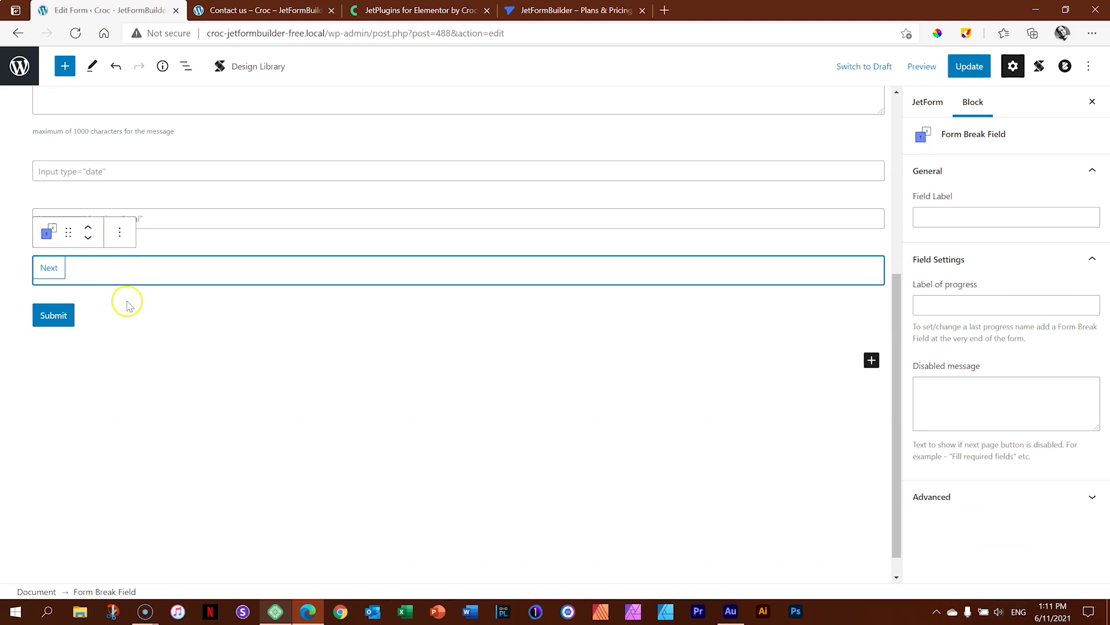
scroll(124, 299, up, 2)
click(88, 325)
click(88, 325)
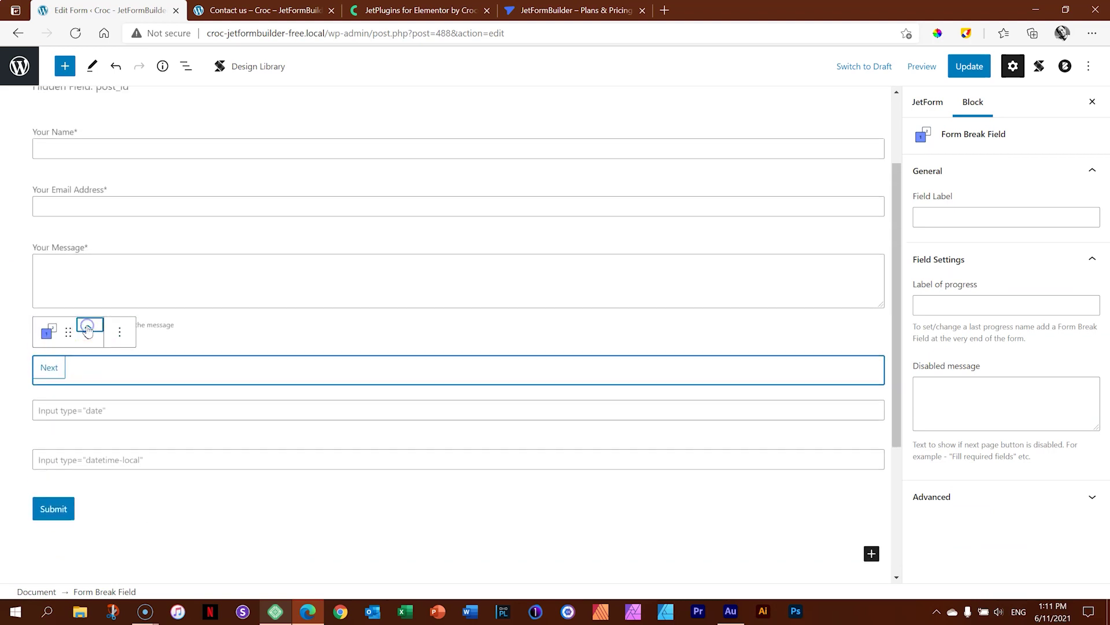
click(88, 326)
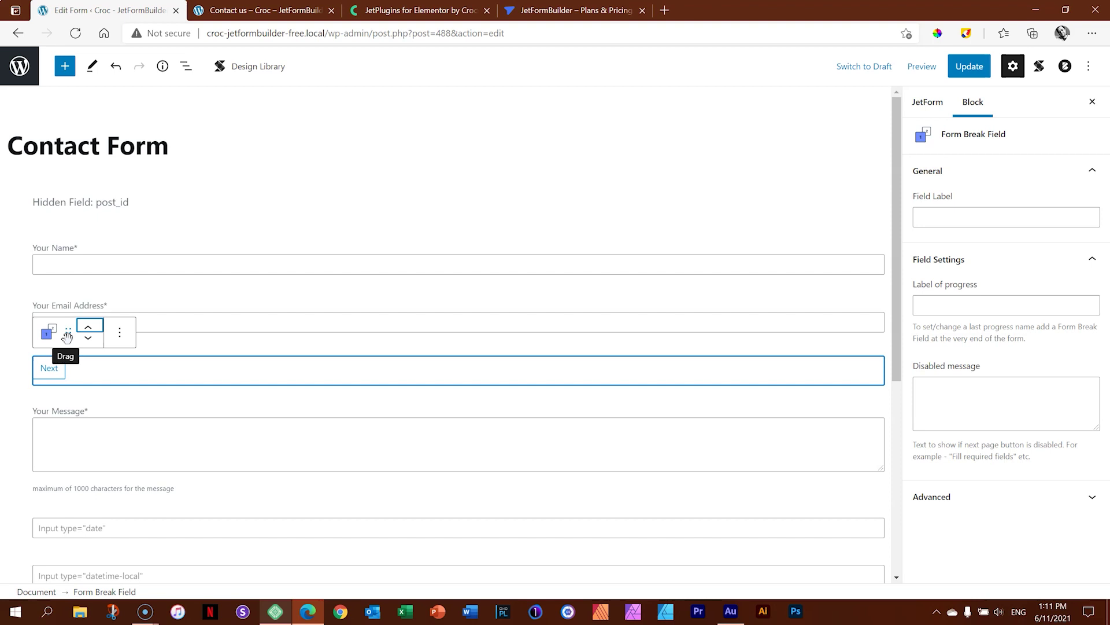
Save the Contact Form with Update and reload the Contact us preview.
click(967, 67)
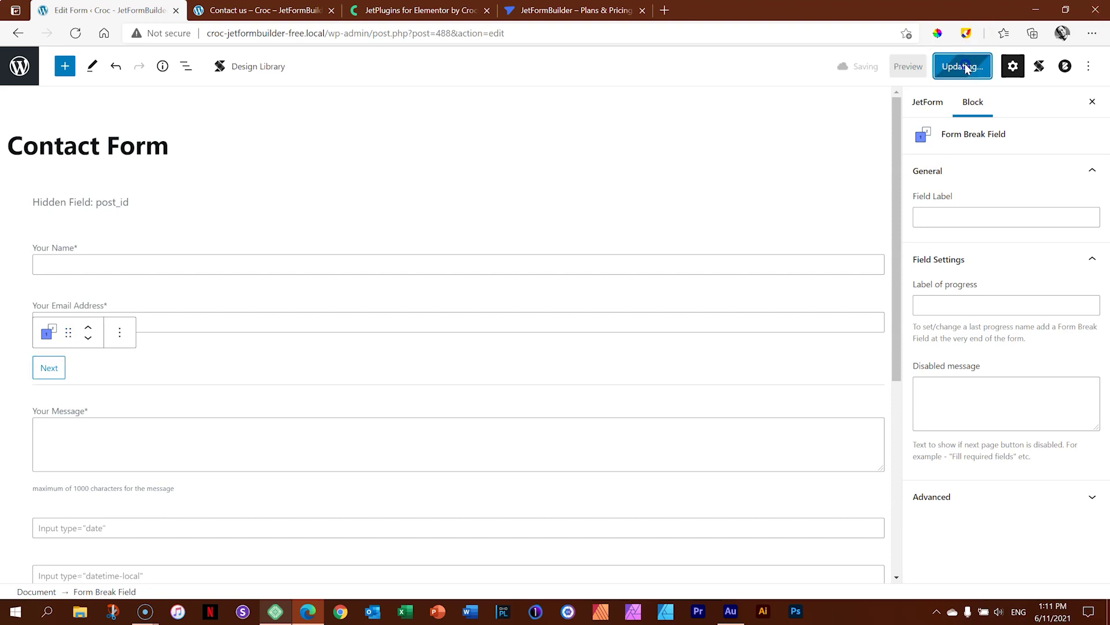
click(313, 10)
click(79, 34)
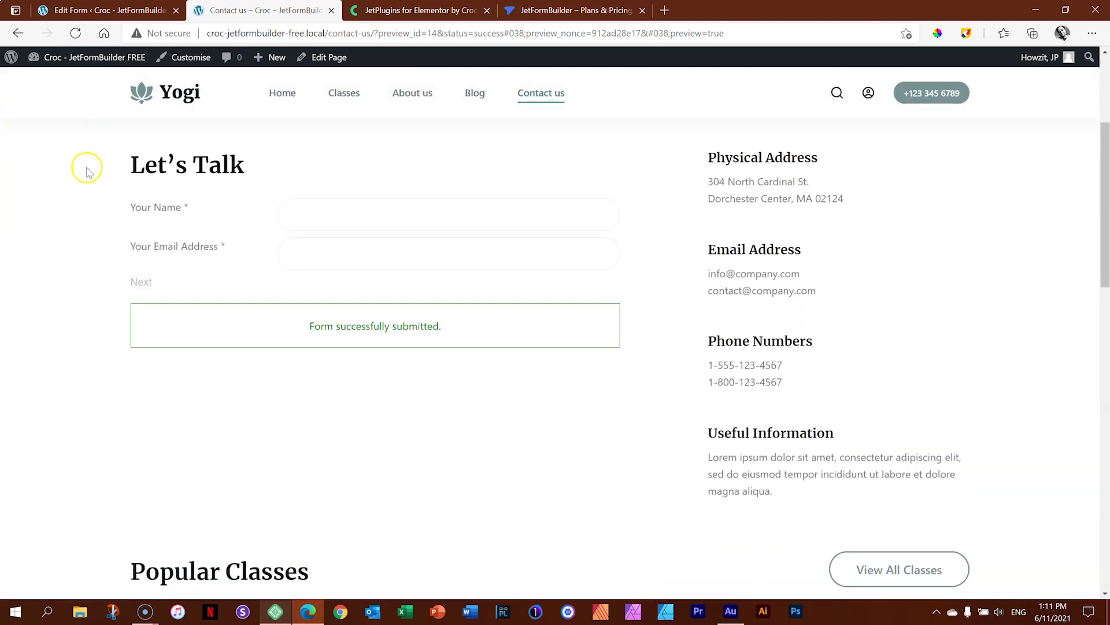
Fill in a sample name and email on the preview's first page and advance with Next.
click(352, 206)
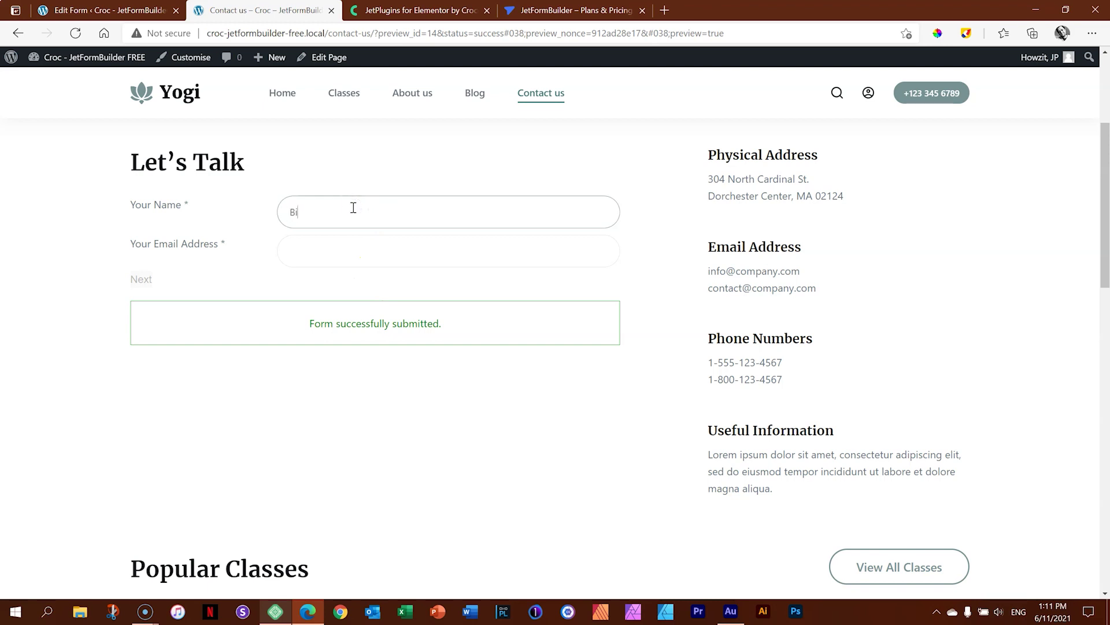
text(Billy Bob)
key(Tab)
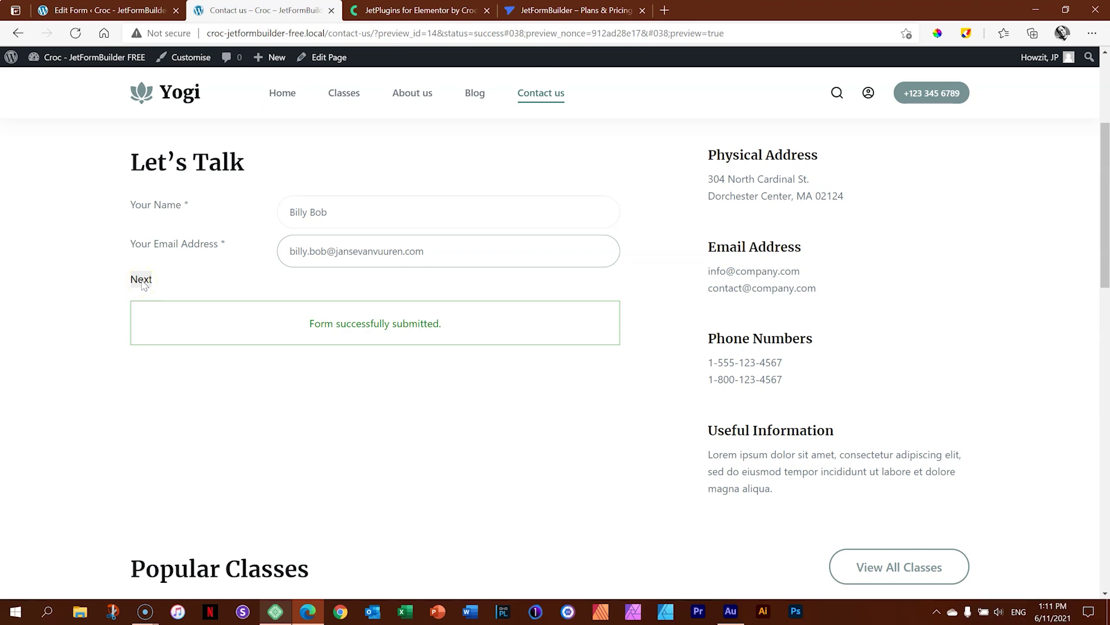
click(142, 280)
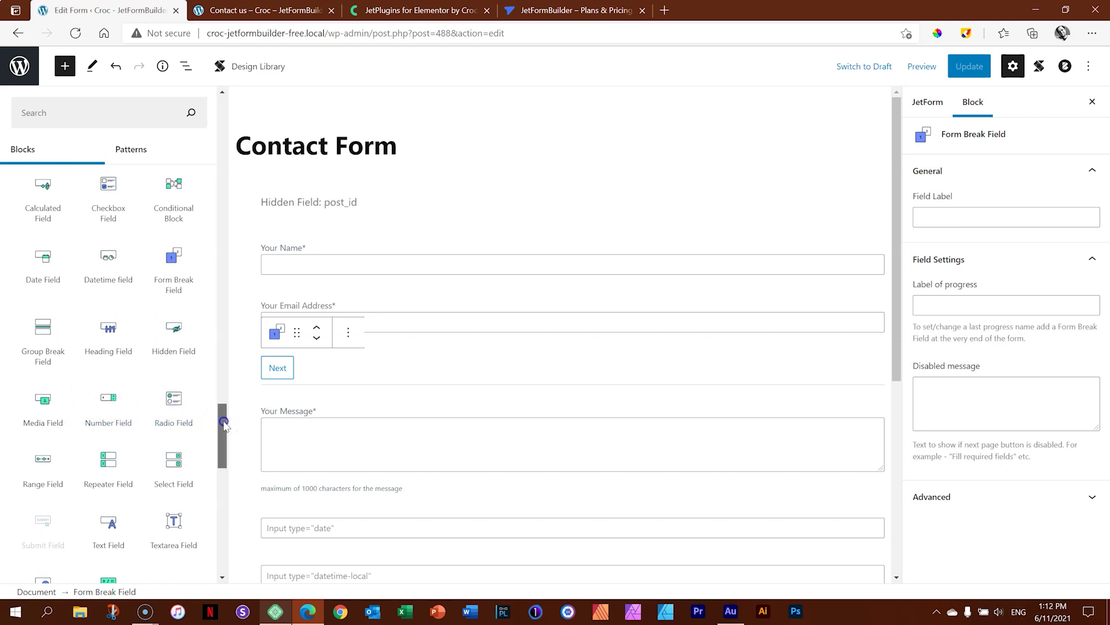
Insert a Range Field labelled 'Choose Your Score' with field name 'score'.
scroll(219, 441, down, 3)
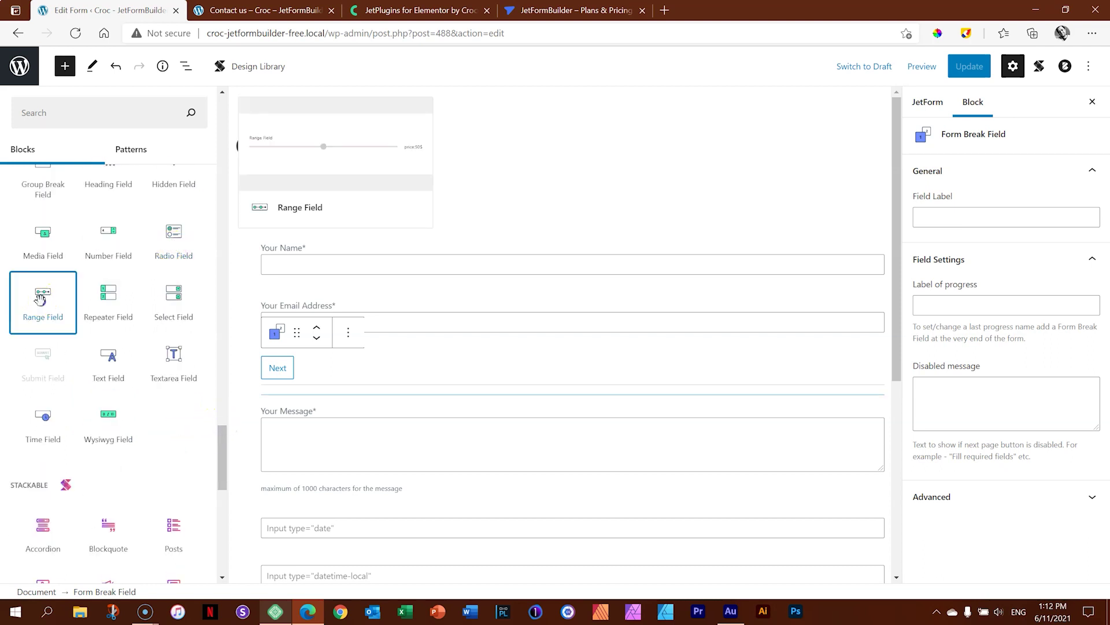
click(43, 297)
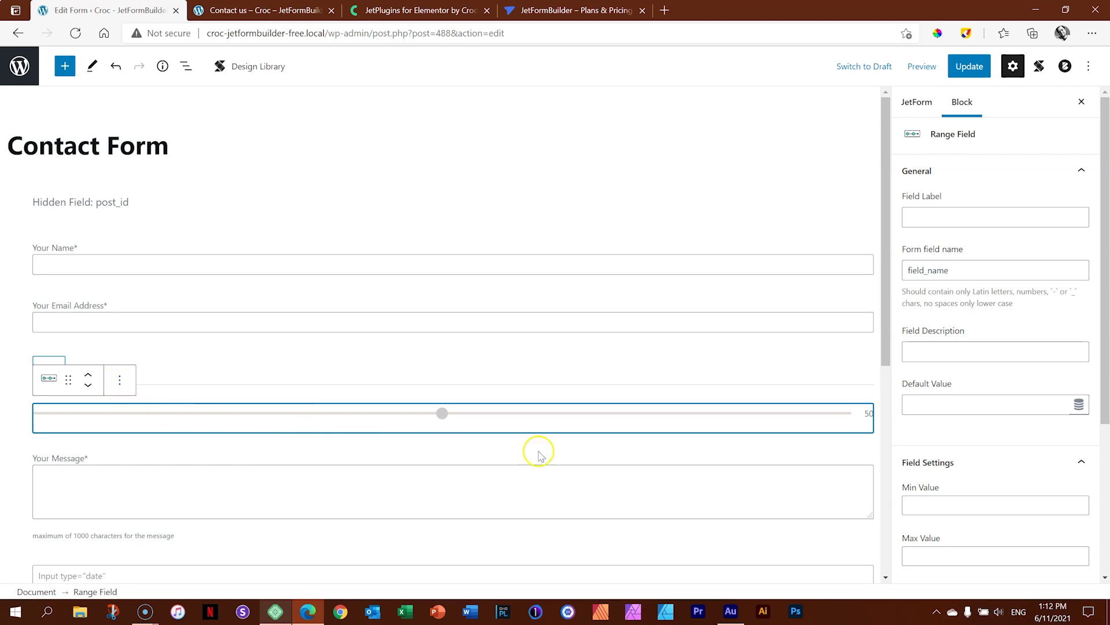
click(947, 219)
text(Choose Your Score)
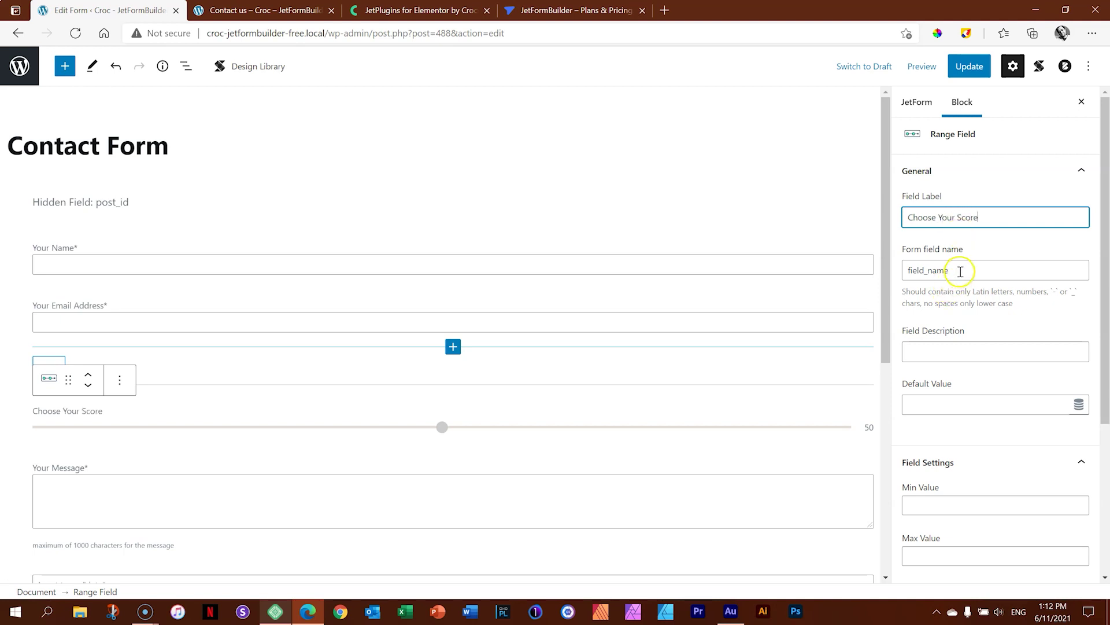
double_click(960, 272)
text(score)
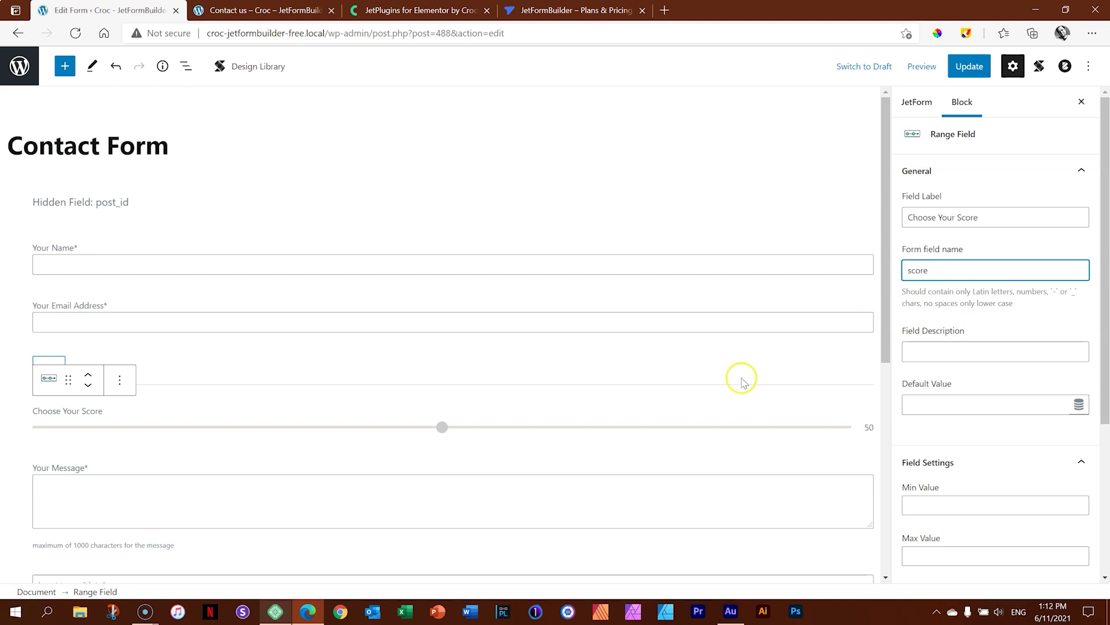
Give the range field Min 1, Max 10 and Step 1, save the form, and go to the preview.
scroll(995, 347, down, 3)
click(990, 327)
text(1)
click(966, 384)
text(10)
click(950, 431)
text(1)
click(958, 404)
click(980, 58)
click(293, 10)
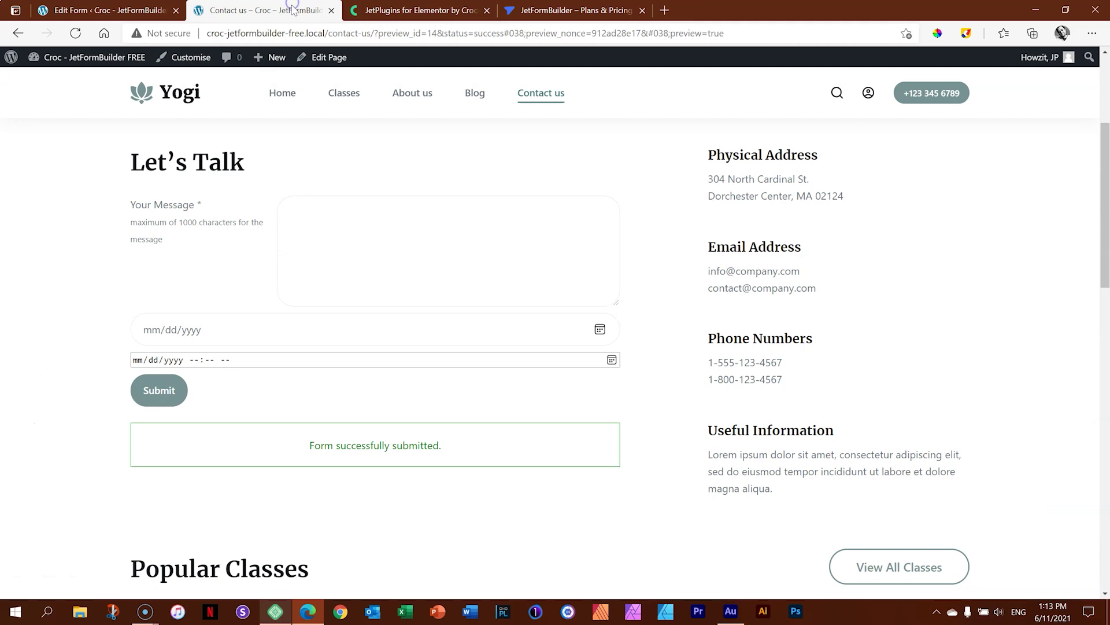
Reload the preview, then return to the editor and try the score slider there.
click(75, 33)
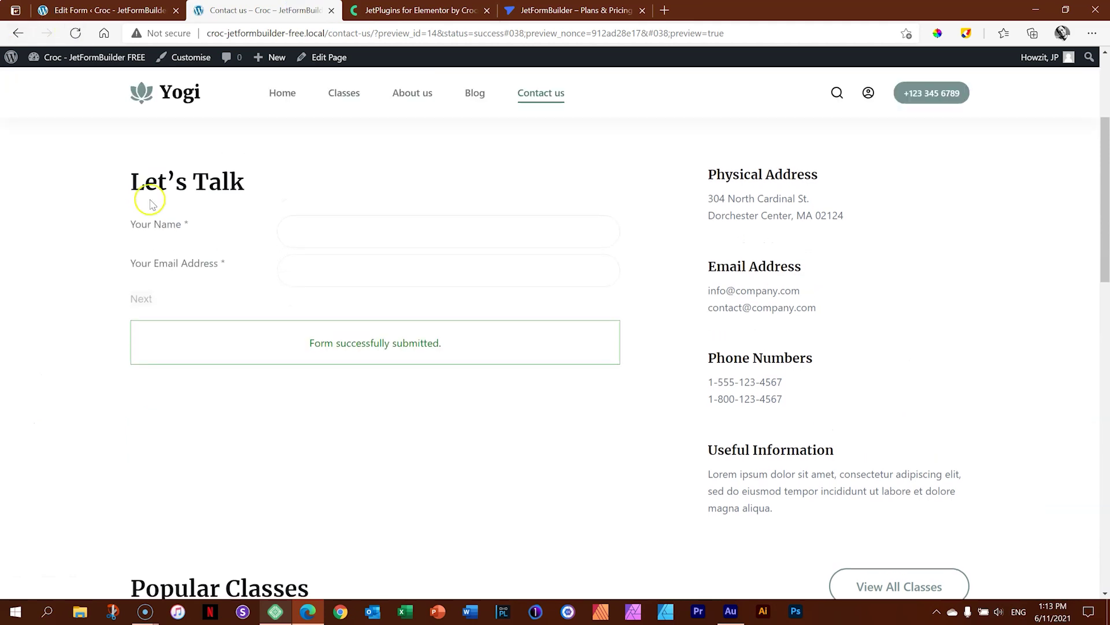
click(107, 10)
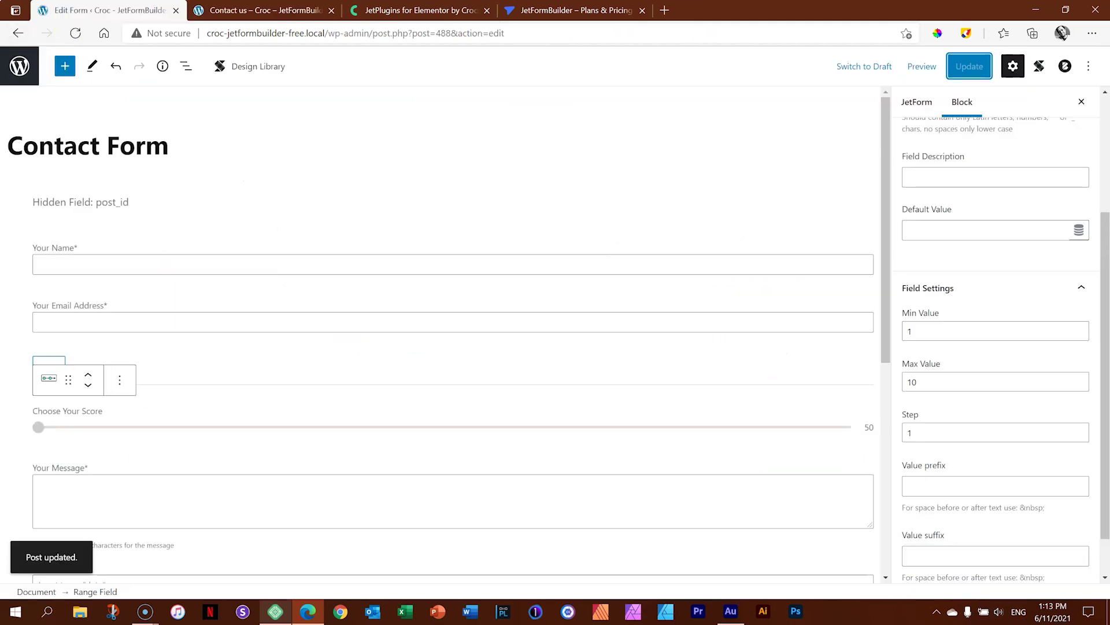
click(154, 422)
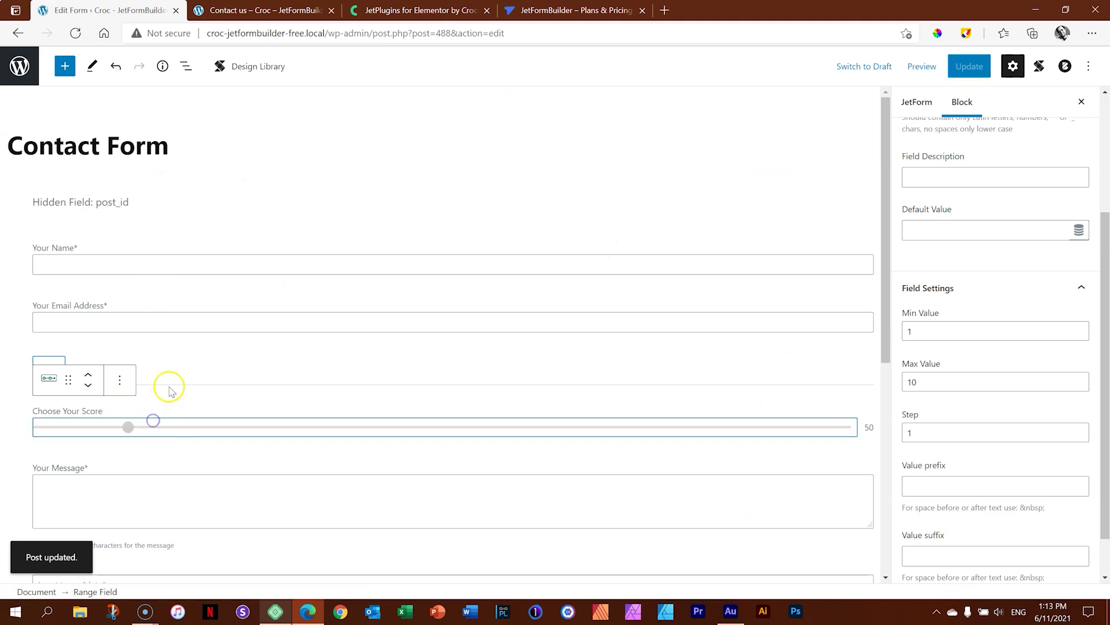
Remove the Form Break block, save the form with Update, and reload the Contact us preview.
click(51, 363)
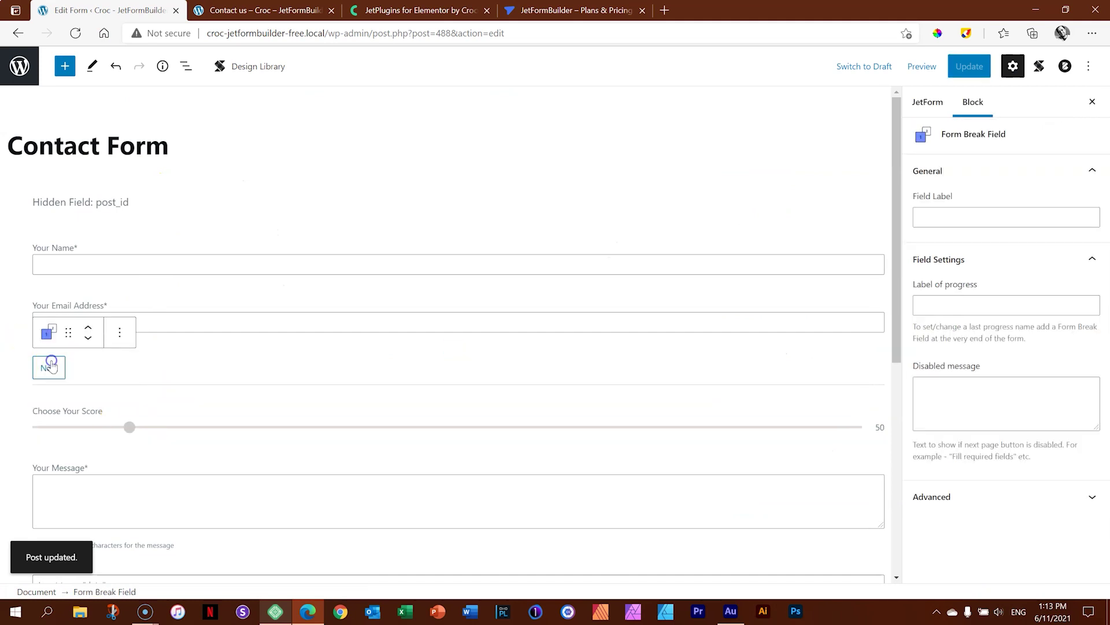
click(117, 333)
scroll(154, 278, down, 1)
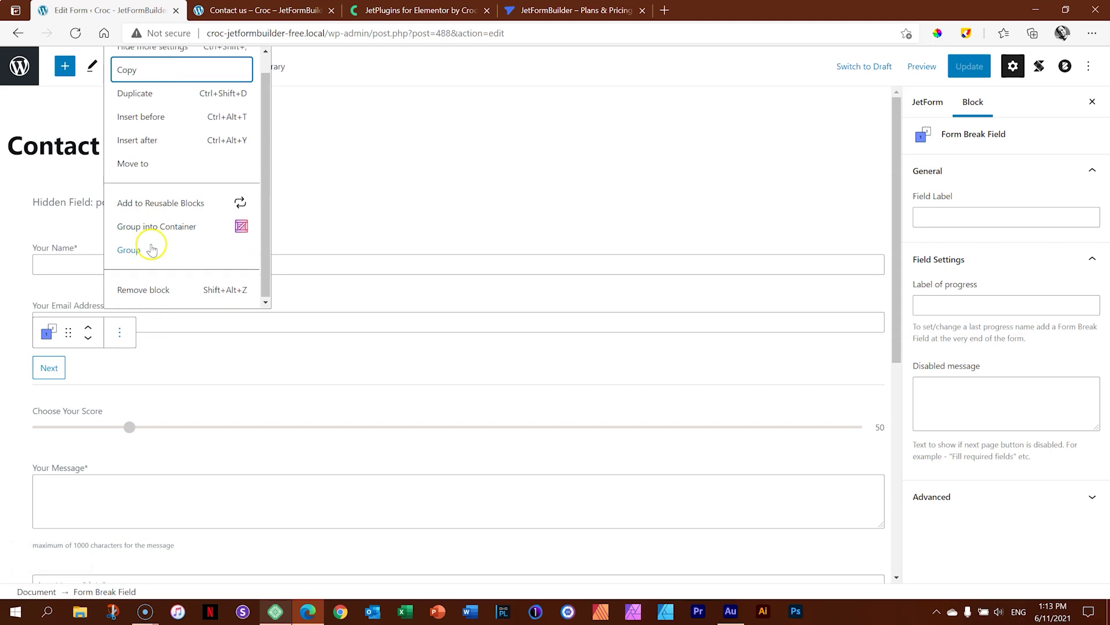
click(148, 287)
click(990, 66)
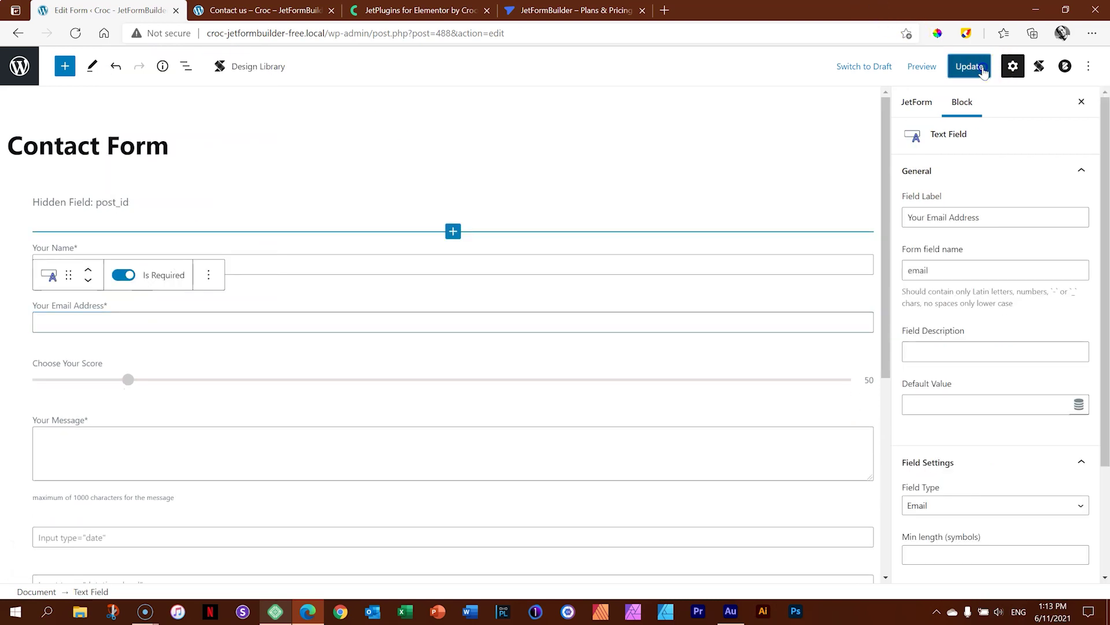
click(260, 9)
click(75, 33)
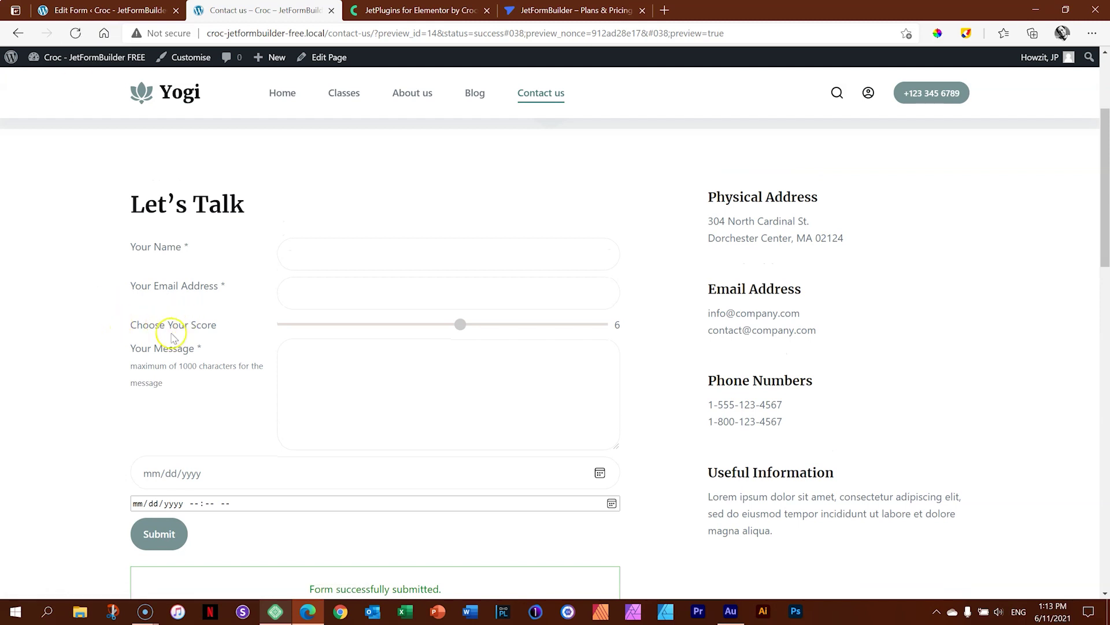
Drag the score slider on the single-page Contact us preview, then return to the editor.
drag(461, 325, 353, 322)
click(104, 10)
click(65, 66)
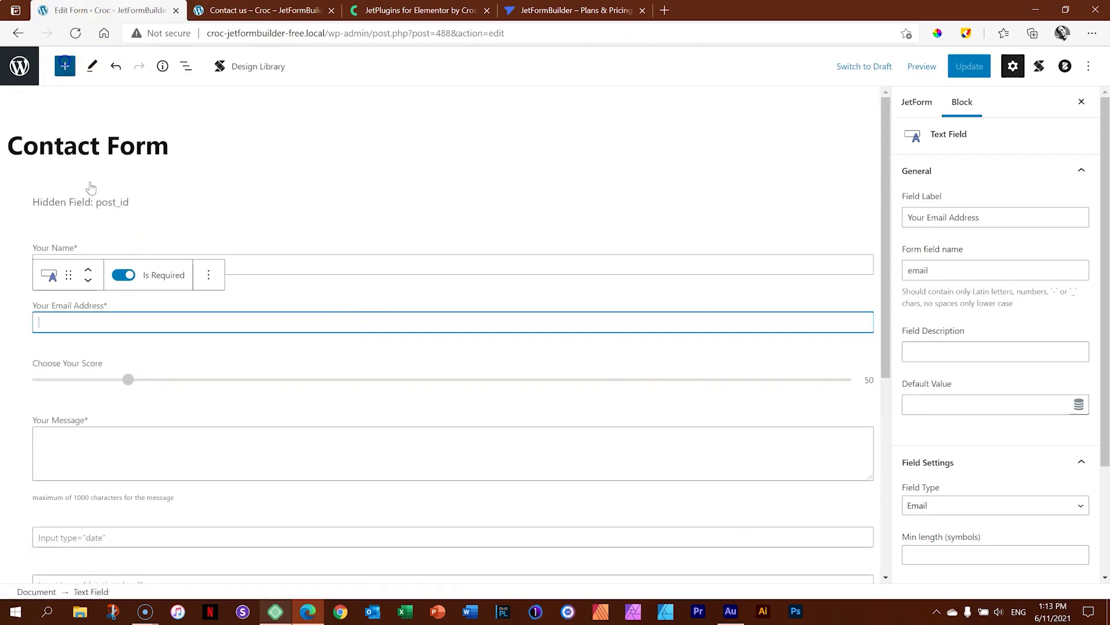
Browse the JET FORM FIELDS blocks, then glance at the live Contact us page and return.
scroll(116, 278, down, 10)
scroll(119, 283, down, 10)
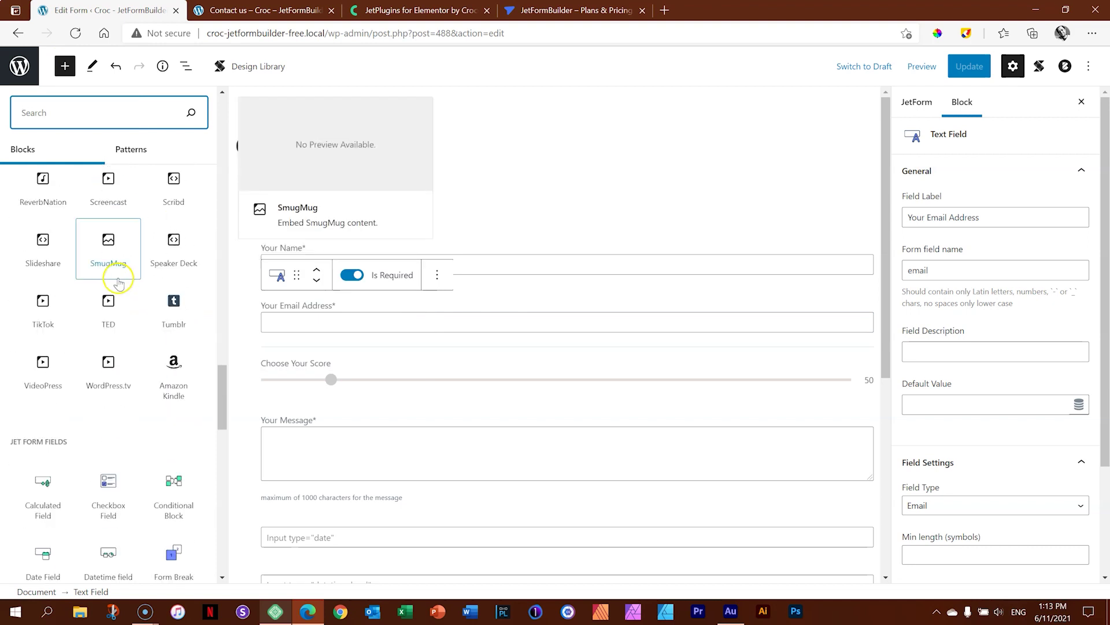
drag(225, 469, 226, 436)
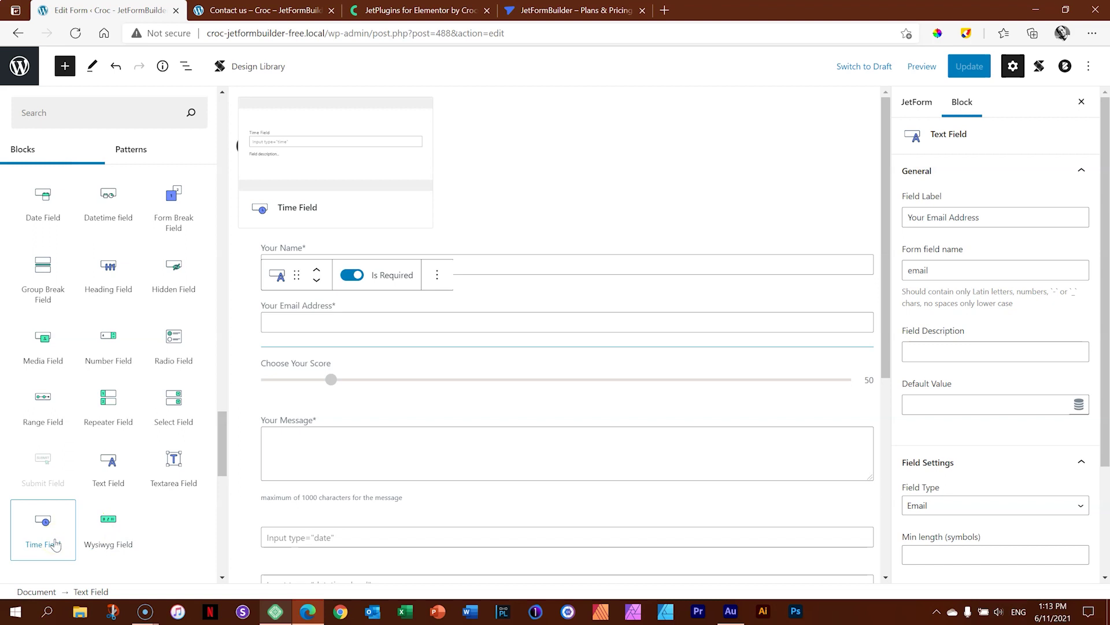
drag(220, 423, 220, 417)
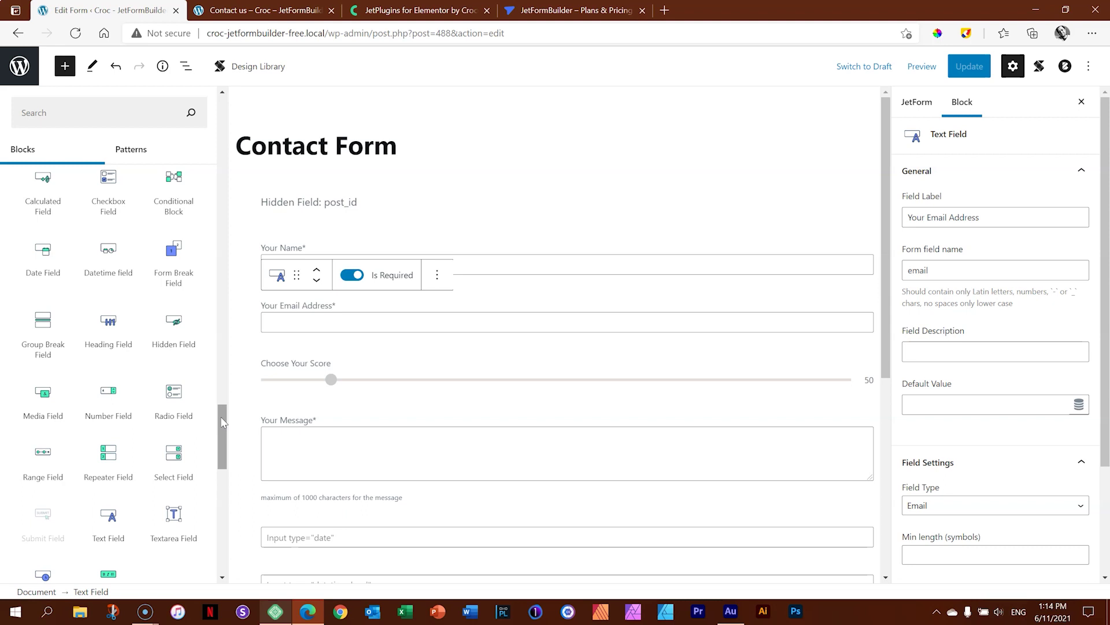
click(255, 10)
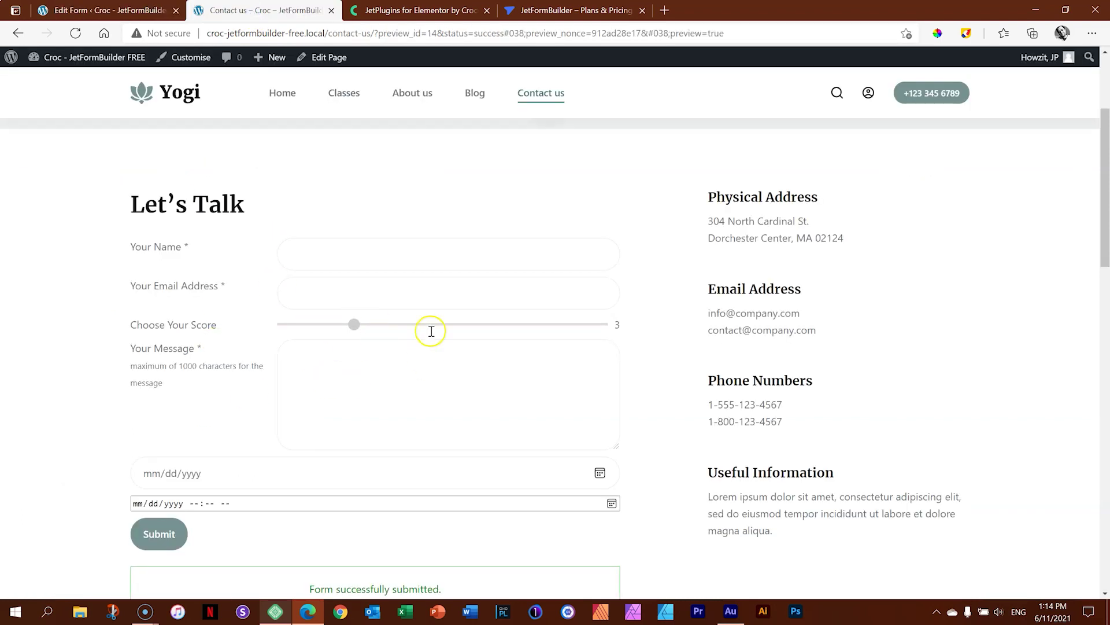
click(104, 9)
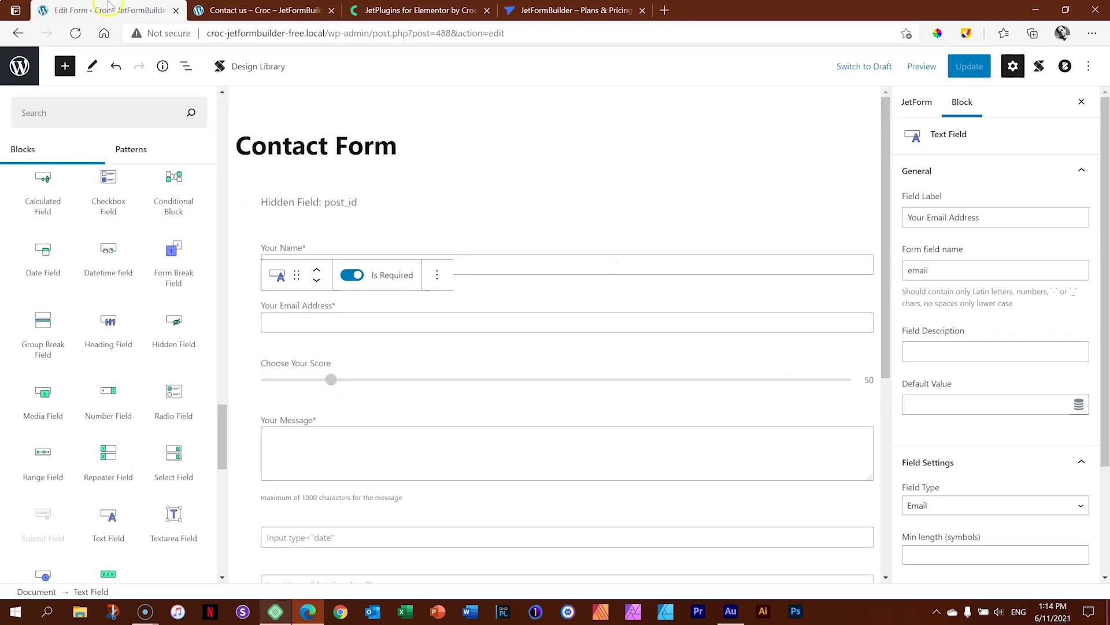